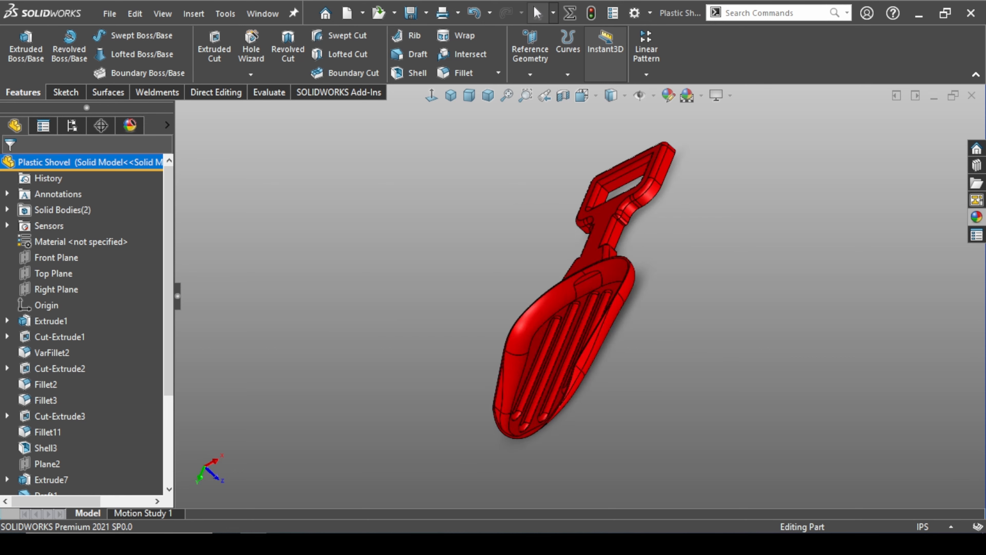
key(Right)
key(Right)
key(Right)
key(Right)
key(Right)
key(Right)
key(Right)
key(Right)
key(Right)
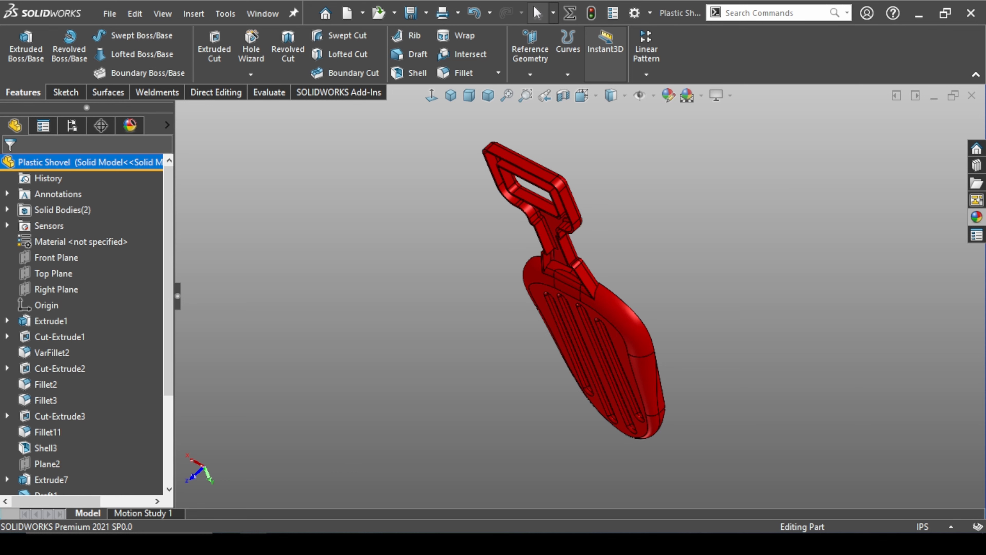
Create a new part document and set its units to IPS (inch, pound, second)
key(ctrl+n)
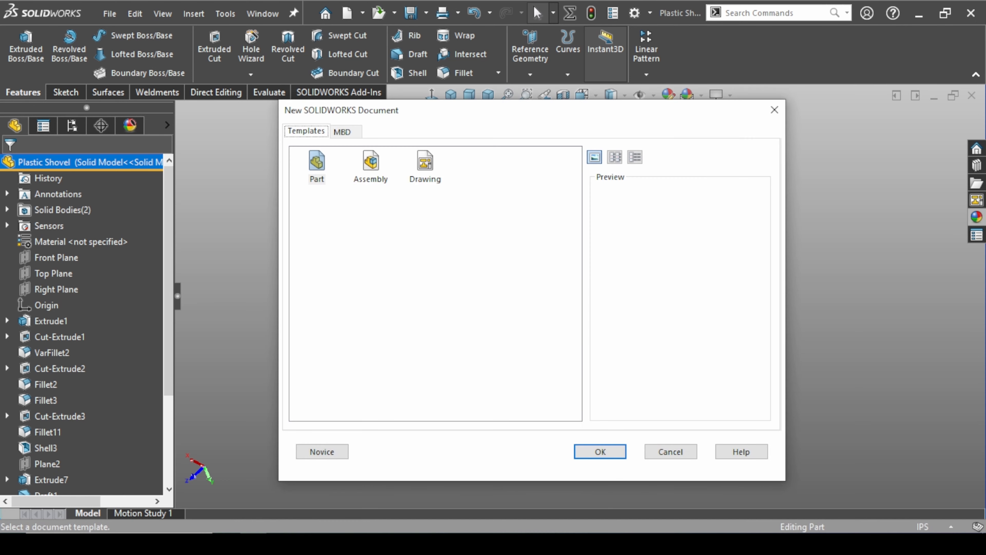
key(Return)
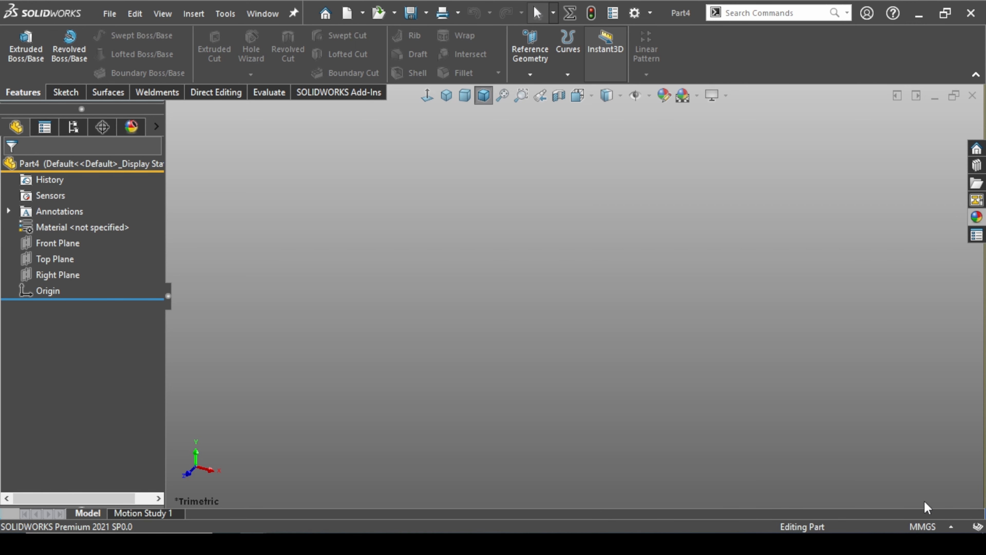
click(920, 527)
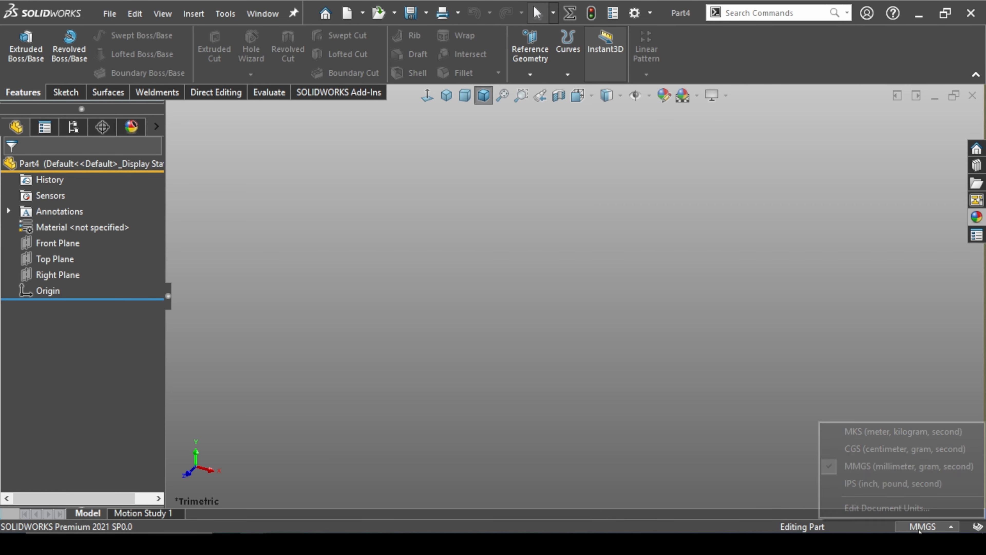
click(866, 485)
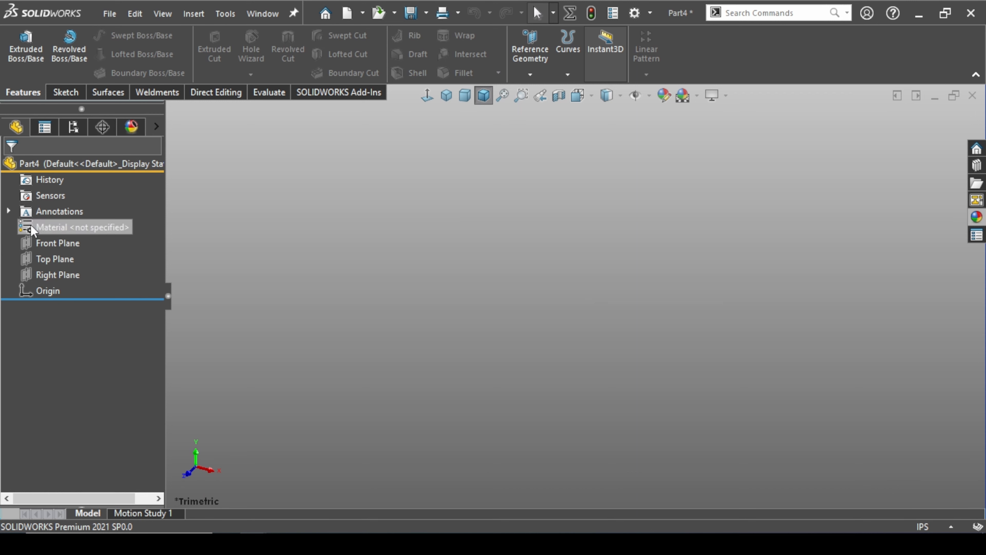
Start a sketch on the Front Plane and draw a vertical centerline passing through the origin
click(47, 241)
click(49, 217)
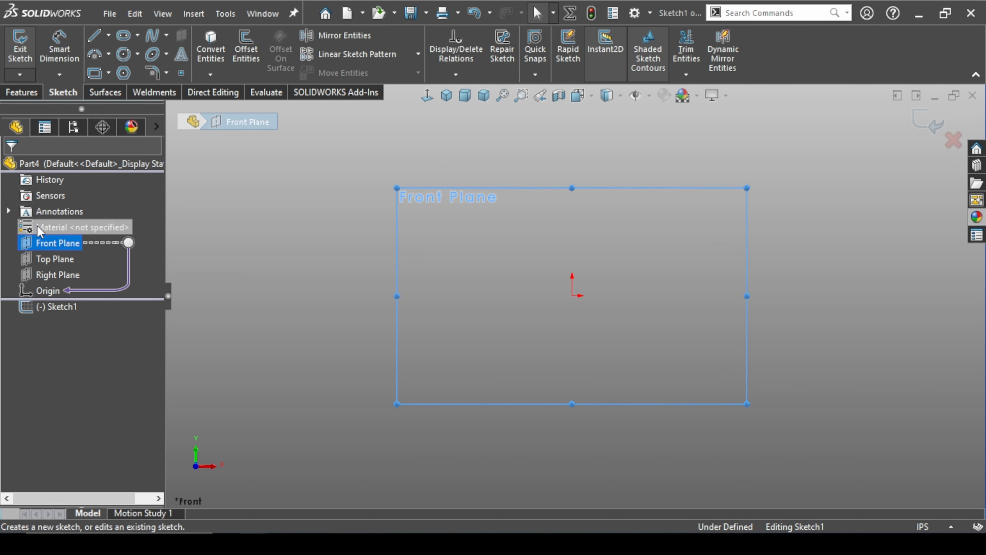
click(109, 37)
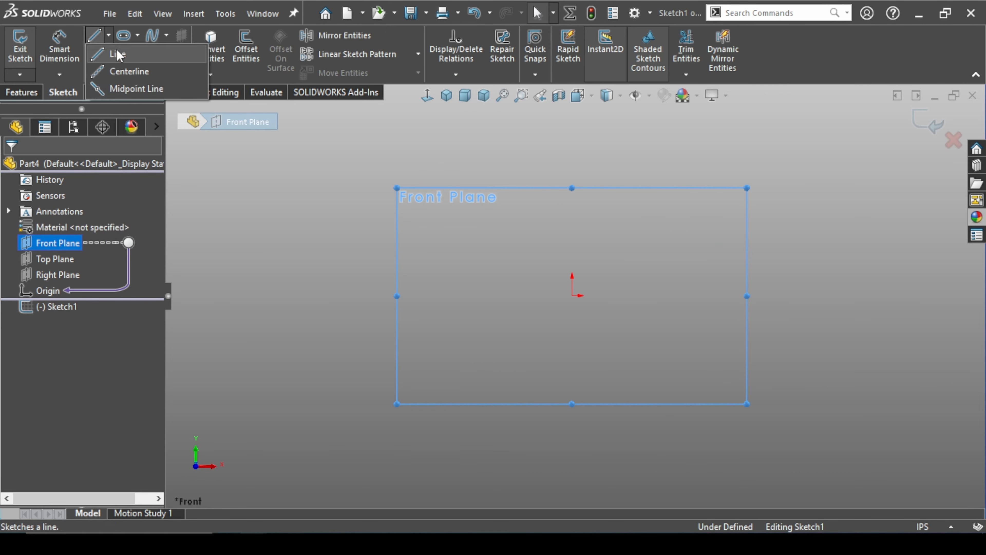
click(129, 71)
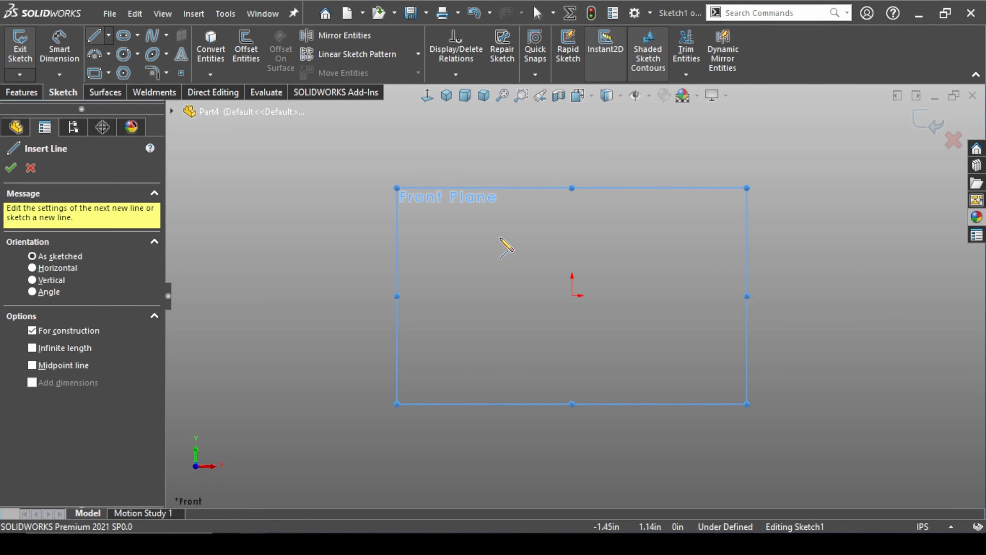
drag(572, 118, 577, 389)
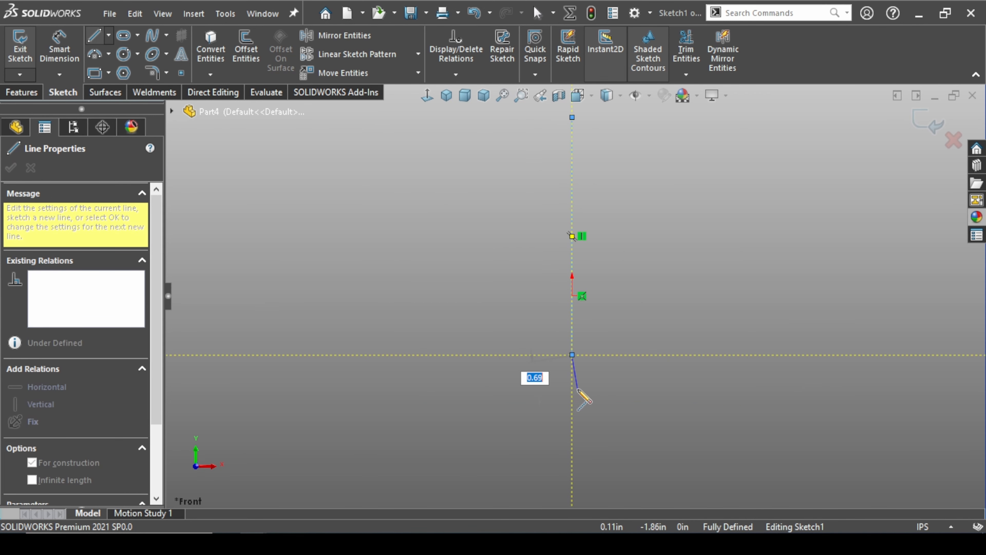
key(Escape)
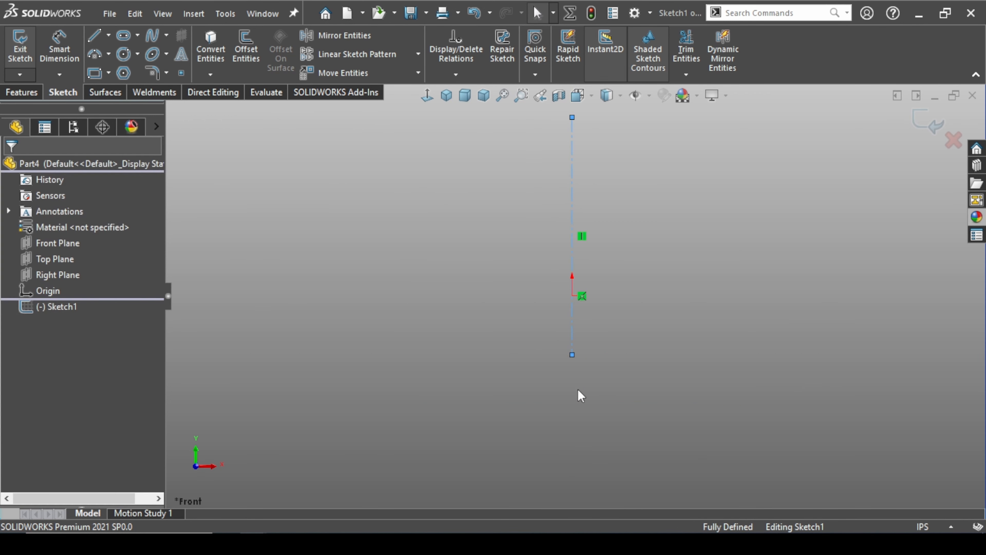
Turn on Dynamic Mirror about the centerline and draw a slanted line about 2.62 in long on its left side, widening downward
click(722, 67)
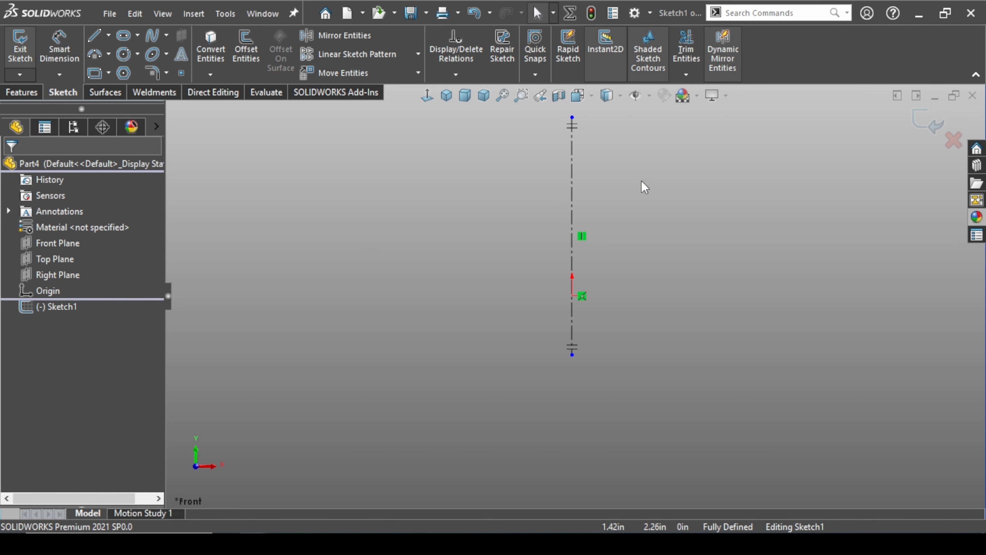
click(94, 37)
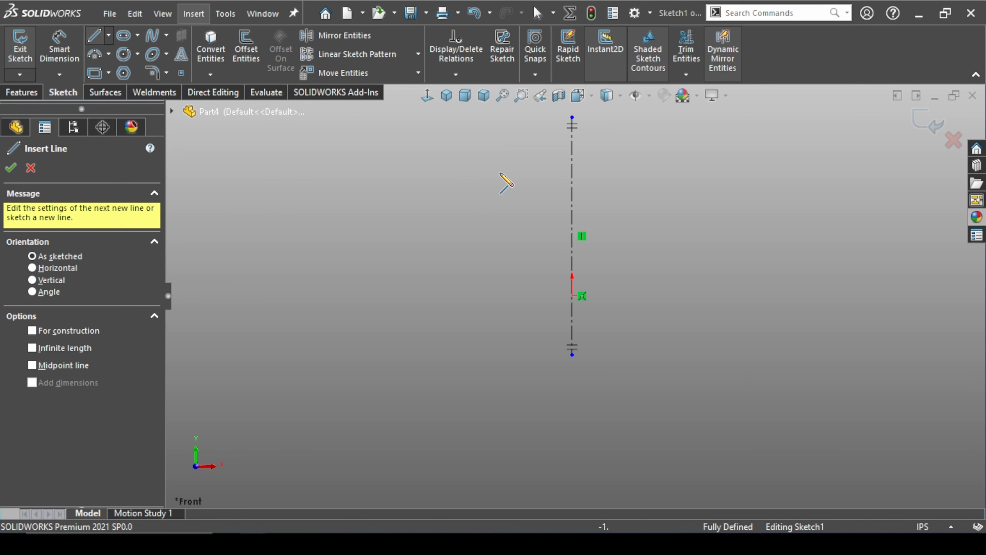
click(500, 162)
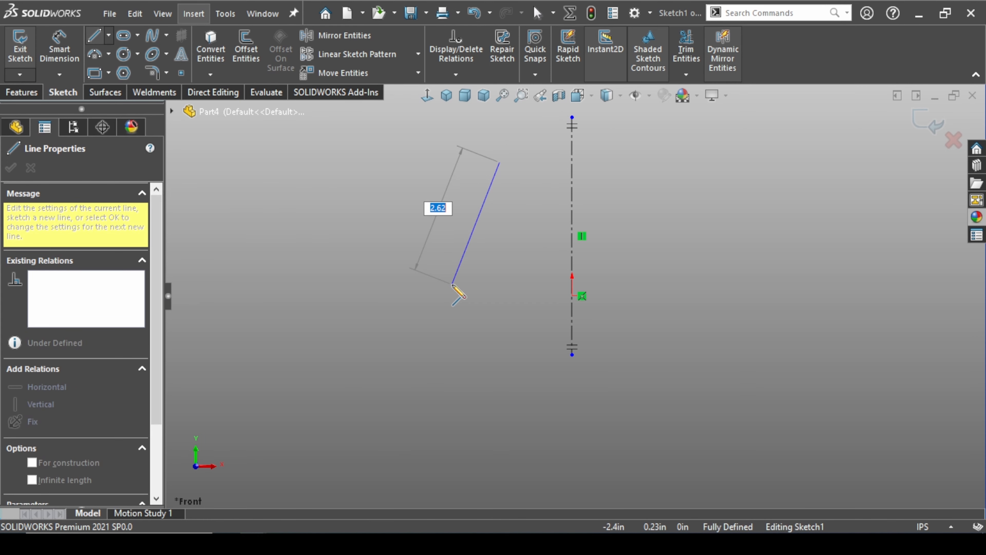
click(452, 284)
key(Escape)
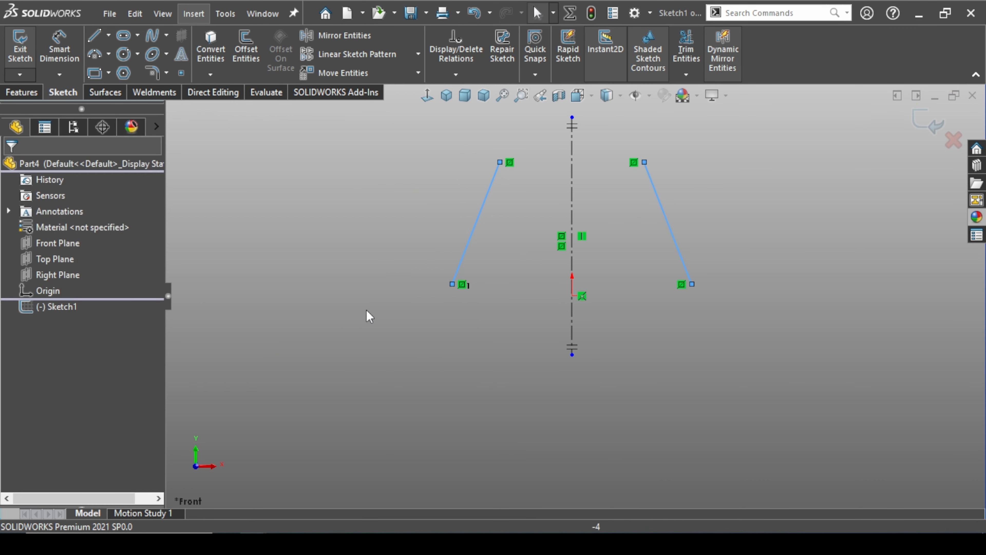
Draw a three-point spline arching from the slanted line's upper end to the top of the centerline
click(152, 36)
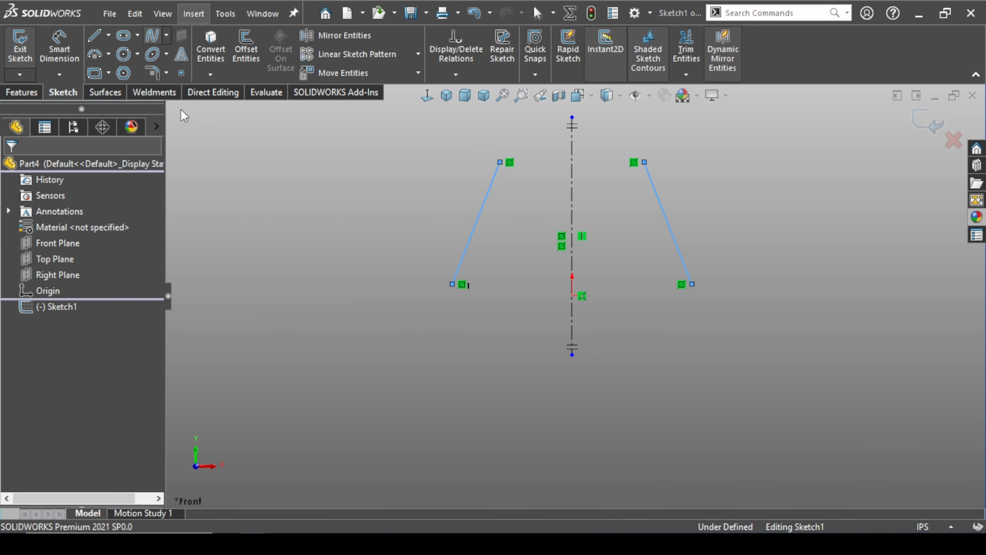
click(500, 162)
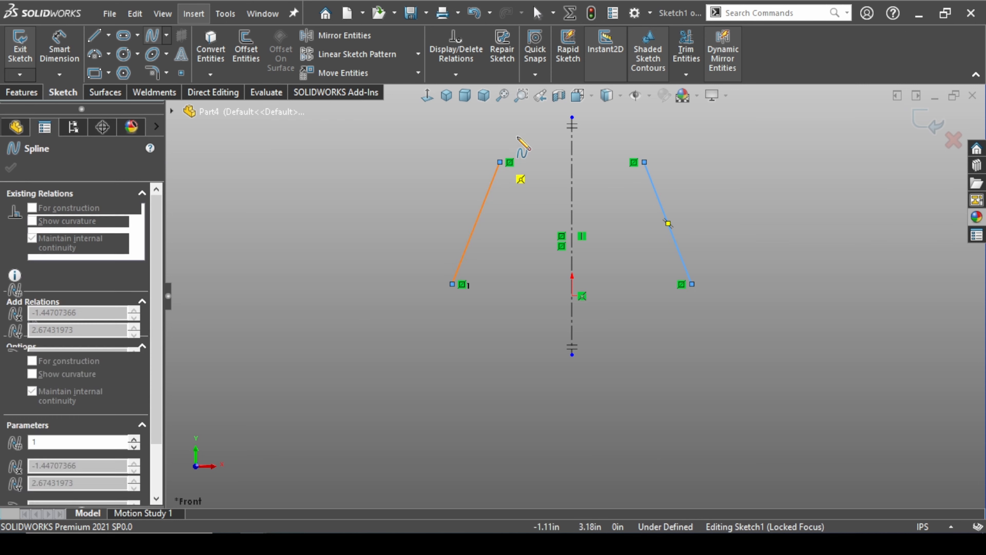
click(534, 131)
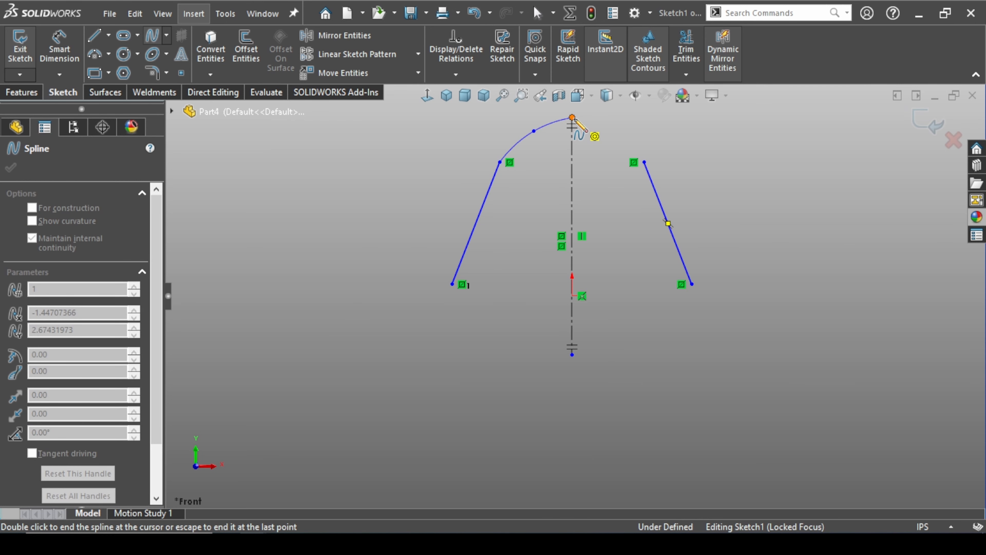
click(572, 117)
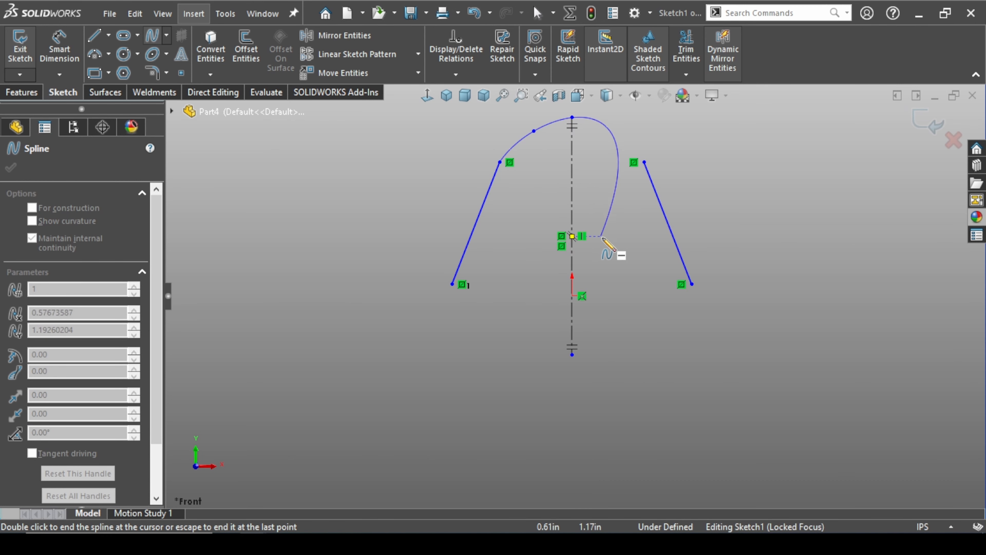
key(Escape)
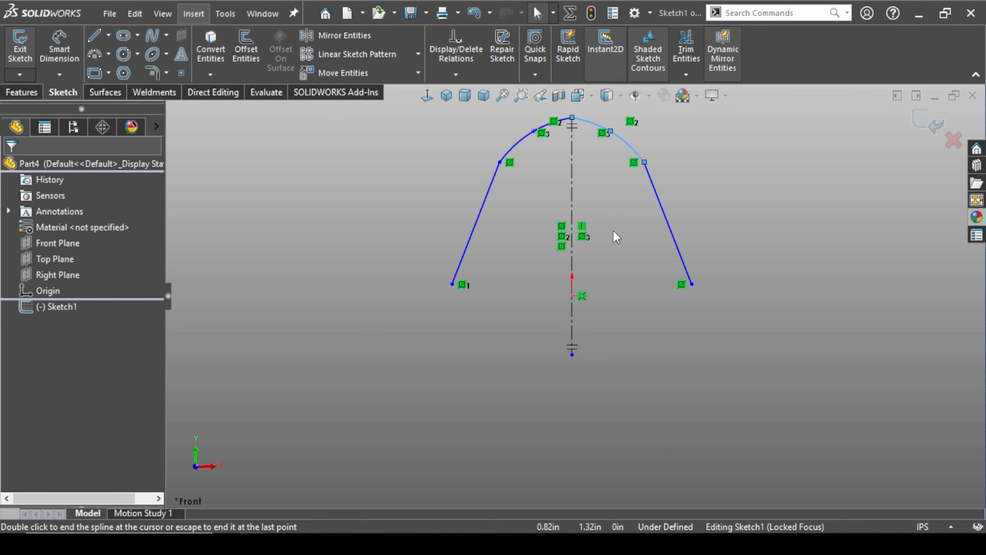
Close the profile with a four-point spline curving from the slanted line's lower end to the bottom of the centerline
click(157, 39)
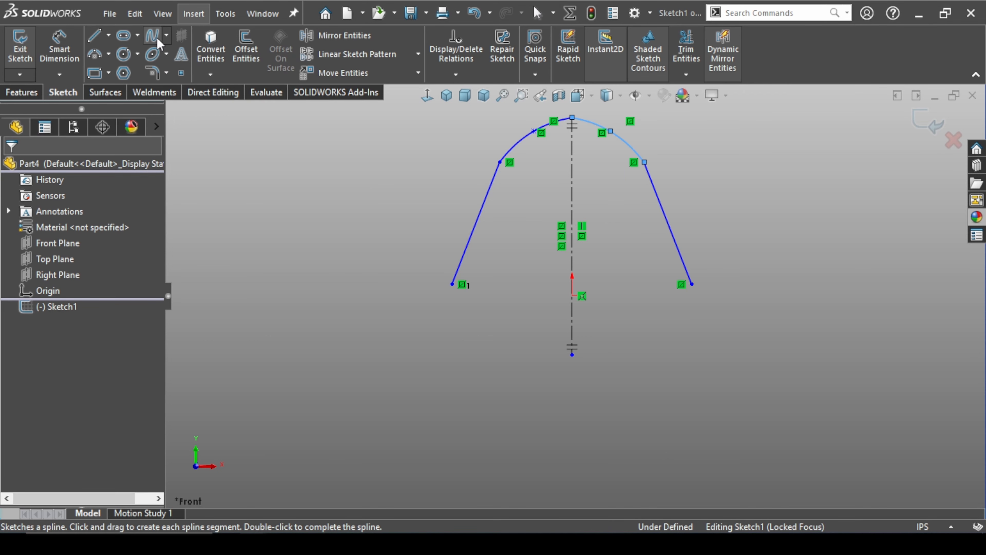
click(453, 284)
click(469, 326)
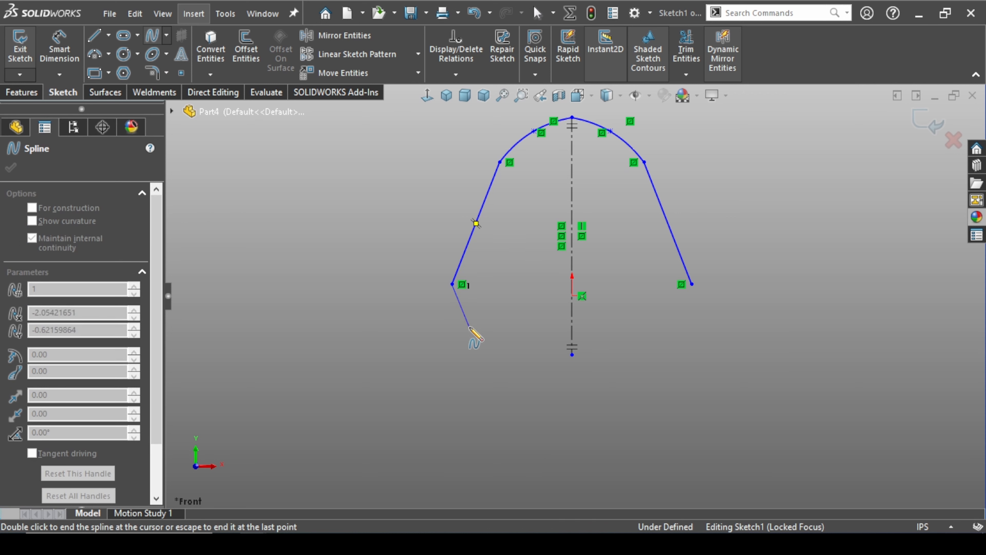
click(519, 354)
click(572, 354)
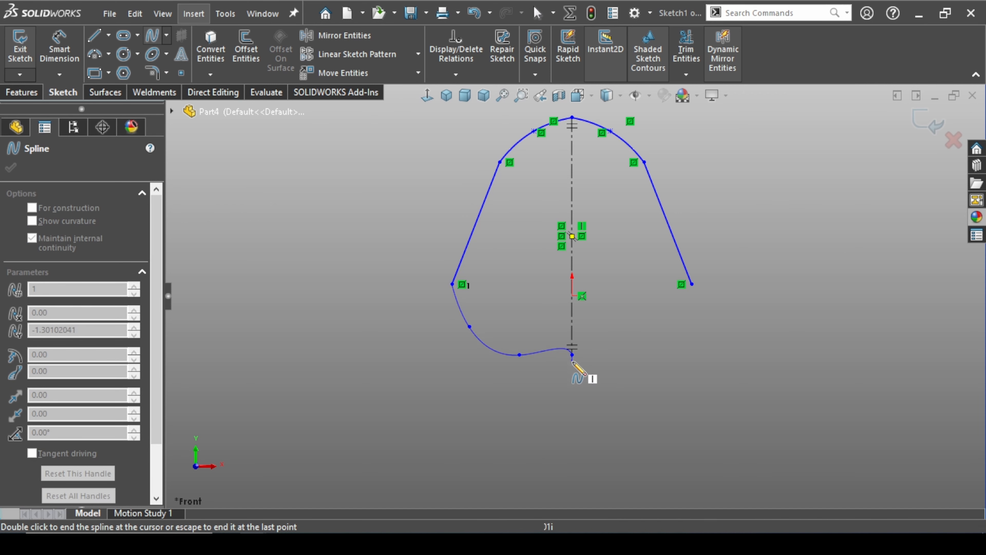
key(Escape)
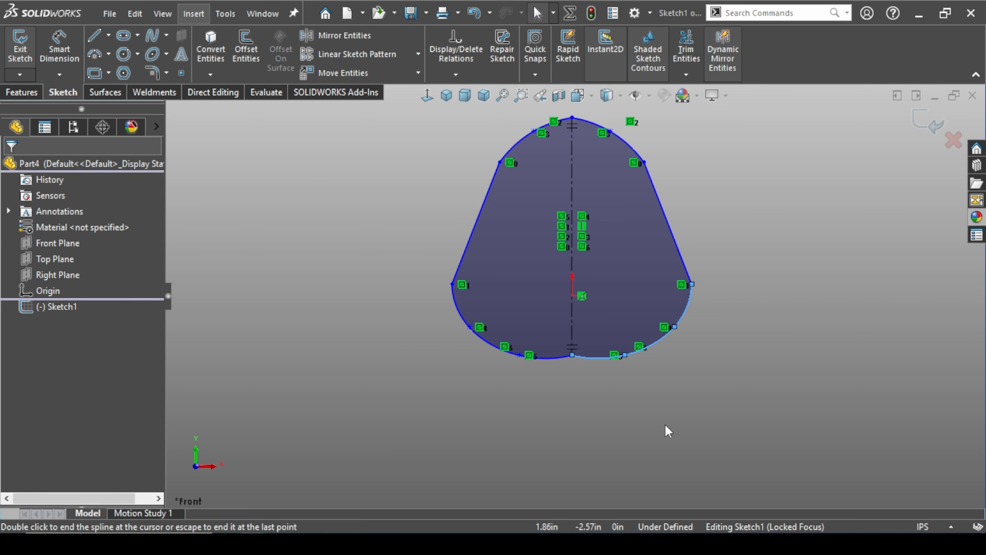
key(f)
key(Escape)
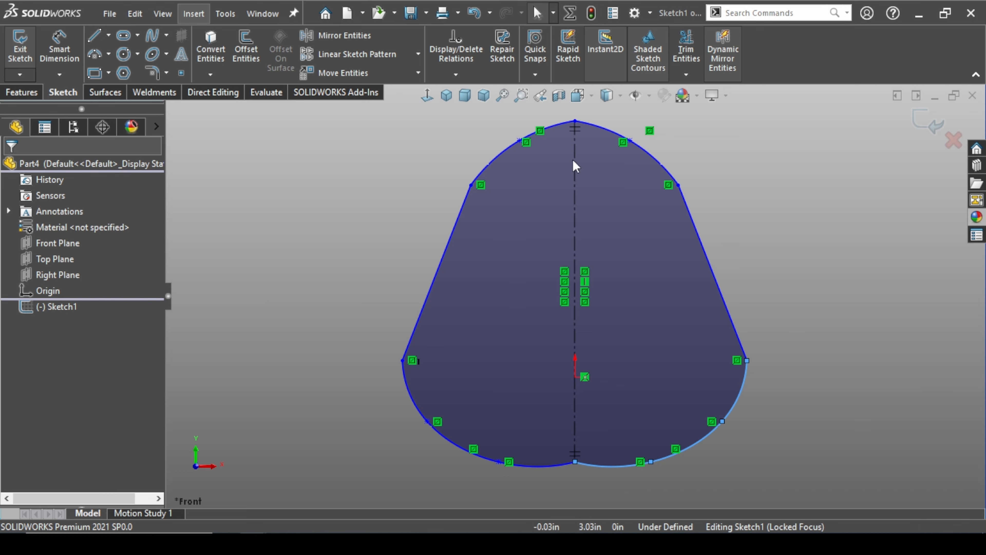
Add a tangent relation between the two upper splines where they meet on the centerline
click(824, 371)
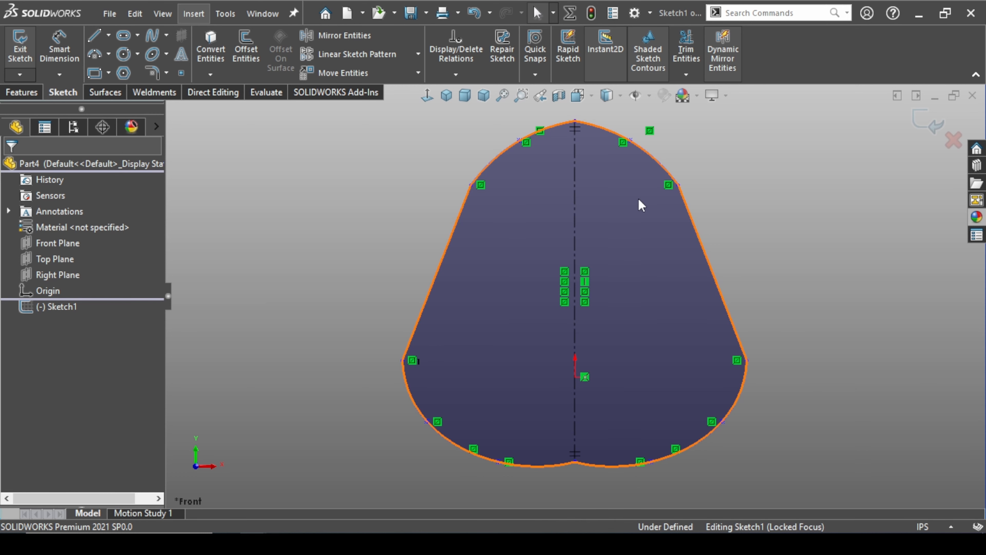
click(559, 128)
ctrl+click(586, 128)
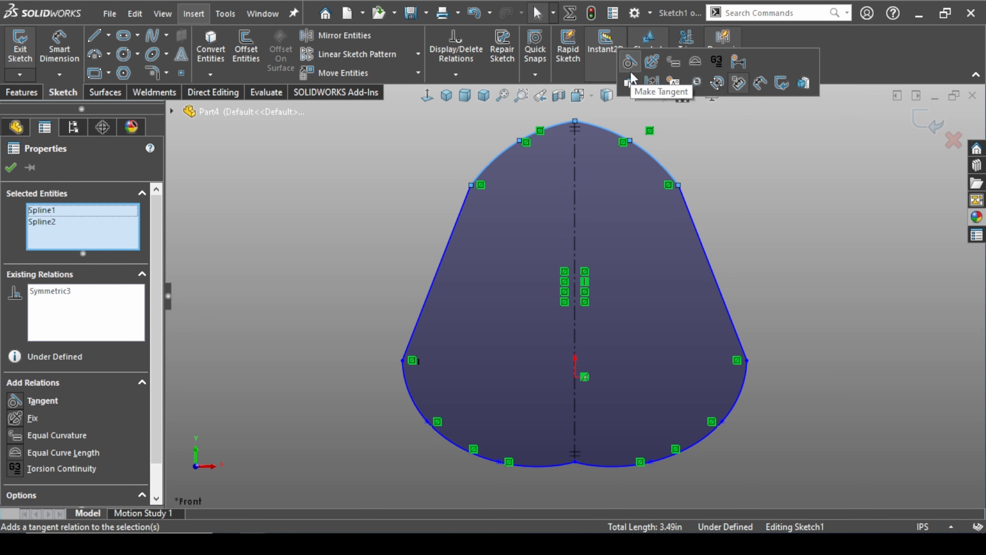
click(631, 66)
click(755, 274)
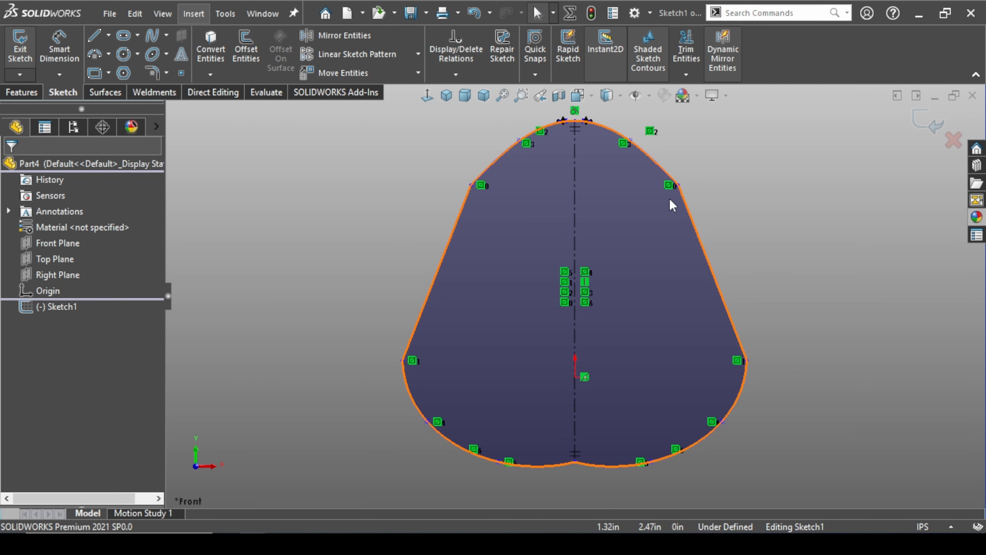
Make the right slanted line tangent to the adjoining splines at its upper and lower ends
click(678, 185)
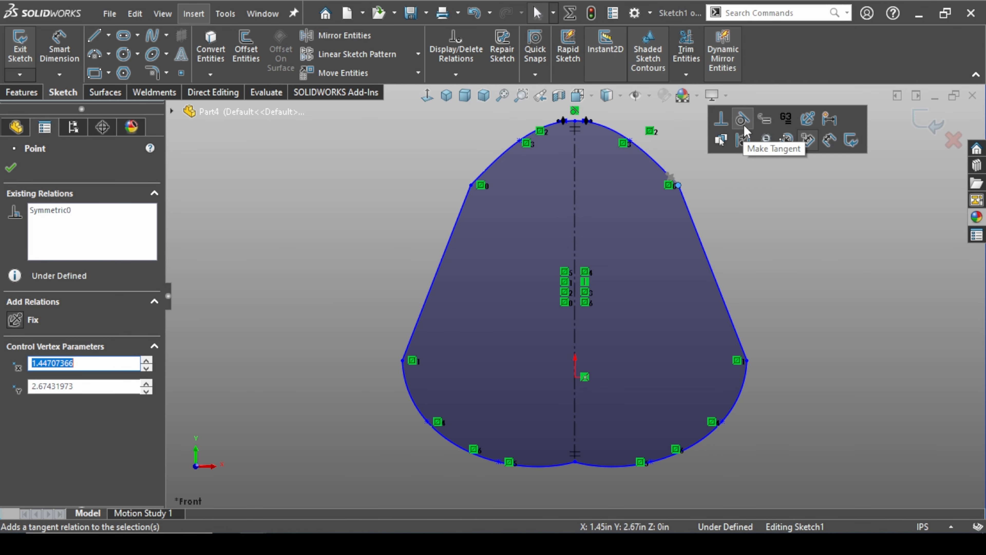
click(744, 125)
click(812, 291)
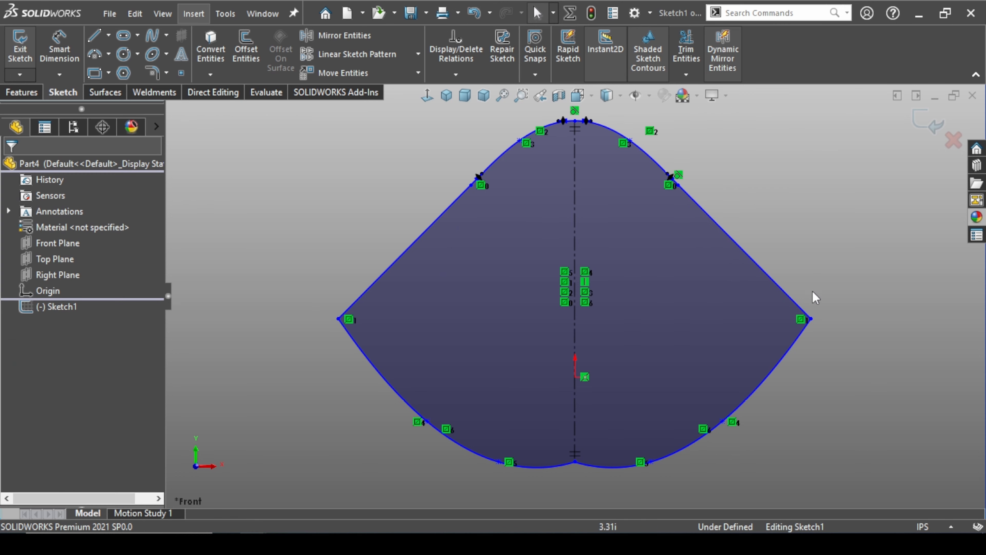
click(811, 319)
click(859, 256)
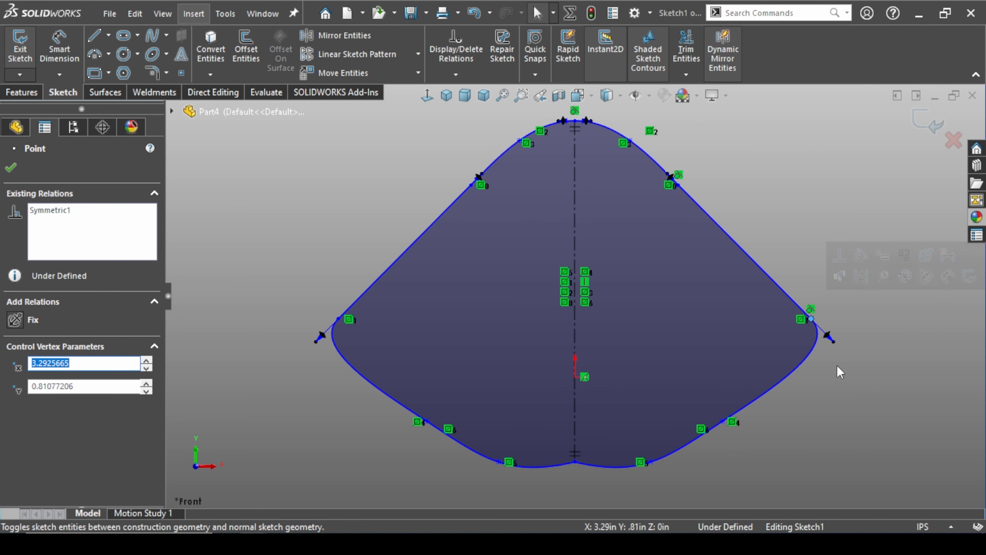
click(792, 418)
Add a tangent relation between the two lower splines where they meet on the centerline
click(588, 463)
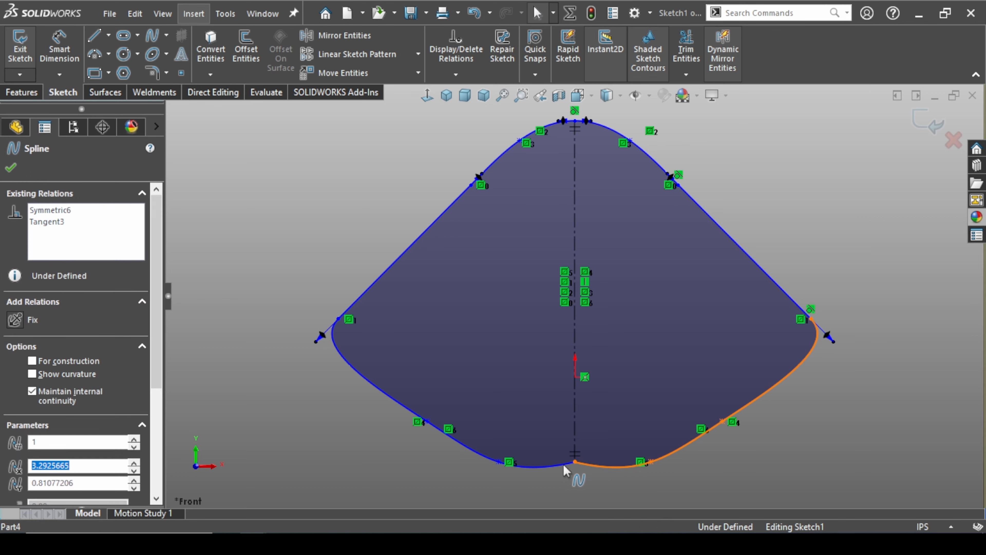
ctrl+click(556, 464)
click(598, 400)
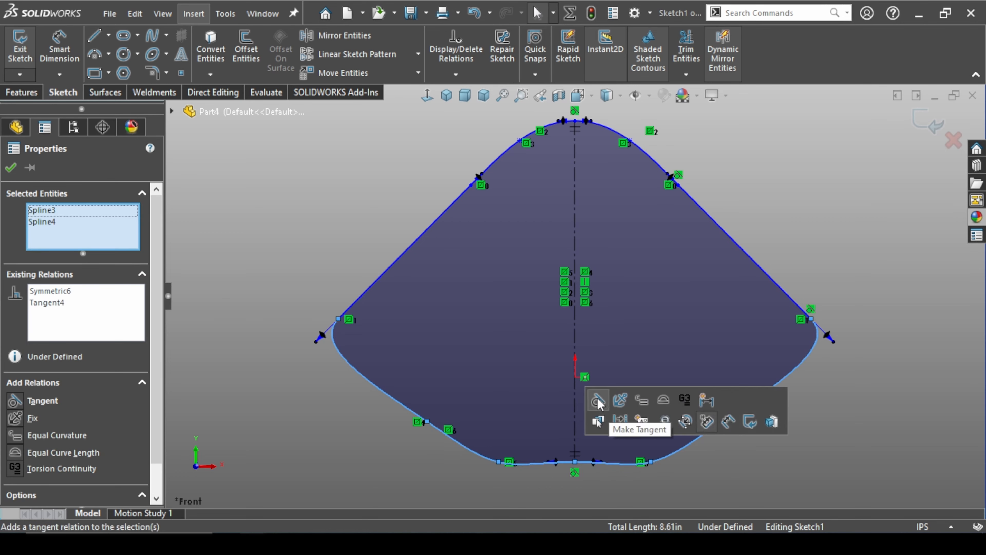
click(834, 419)
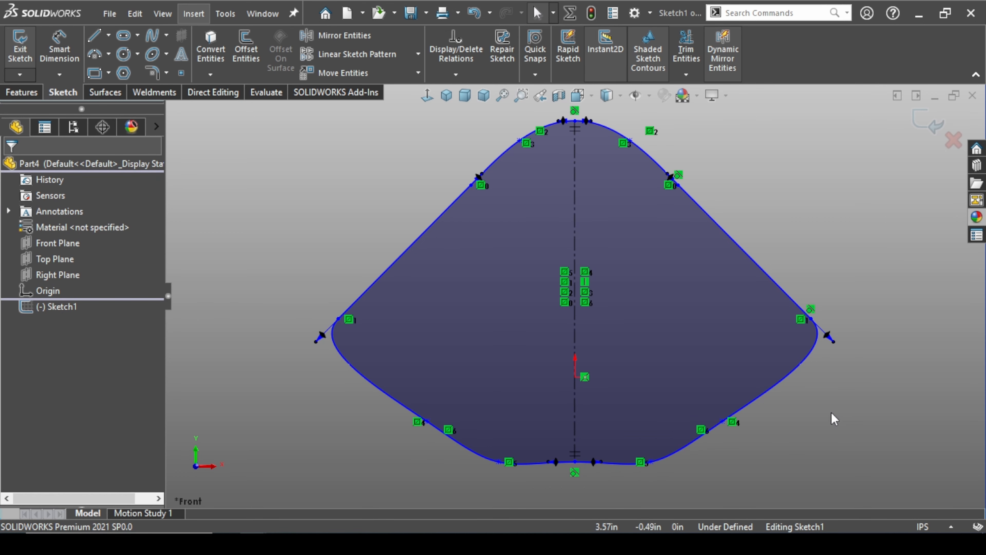
Align the right slanted line's lower endpoint vertically with the next point of the lower right spline
click(811, 319)
ctrl+click(723, 422)
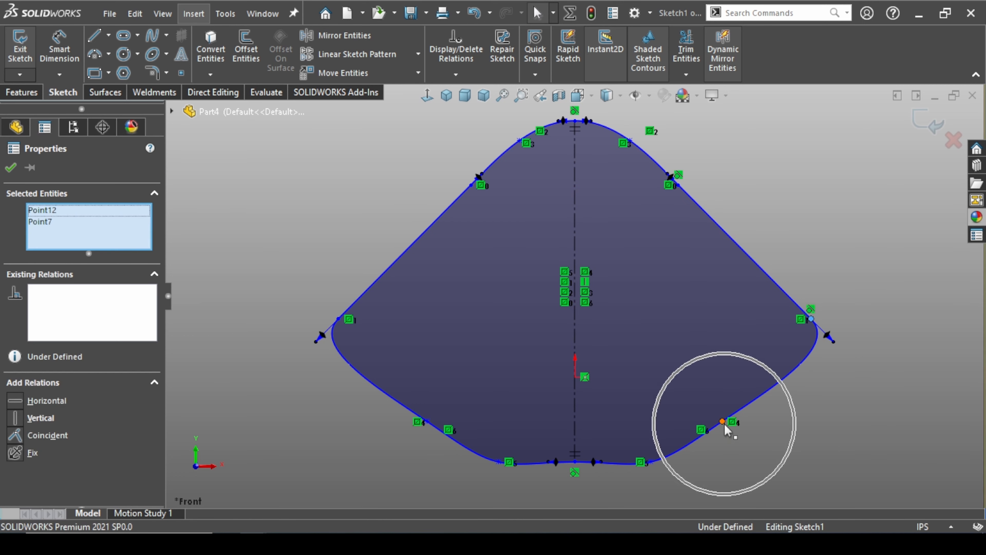
click(788, 365)
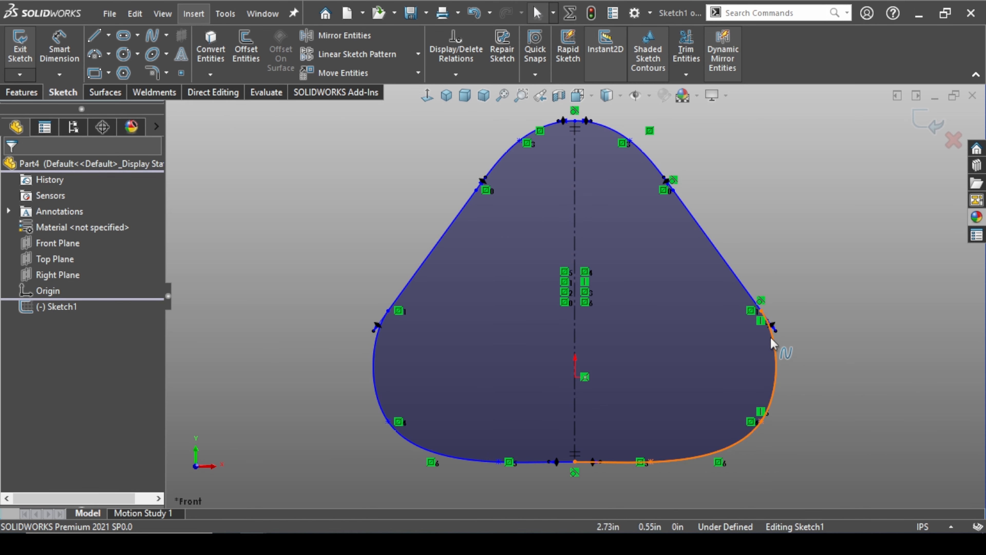
Align the right slanted line's lower endpoint horizontally with the origin
click(761, 309)
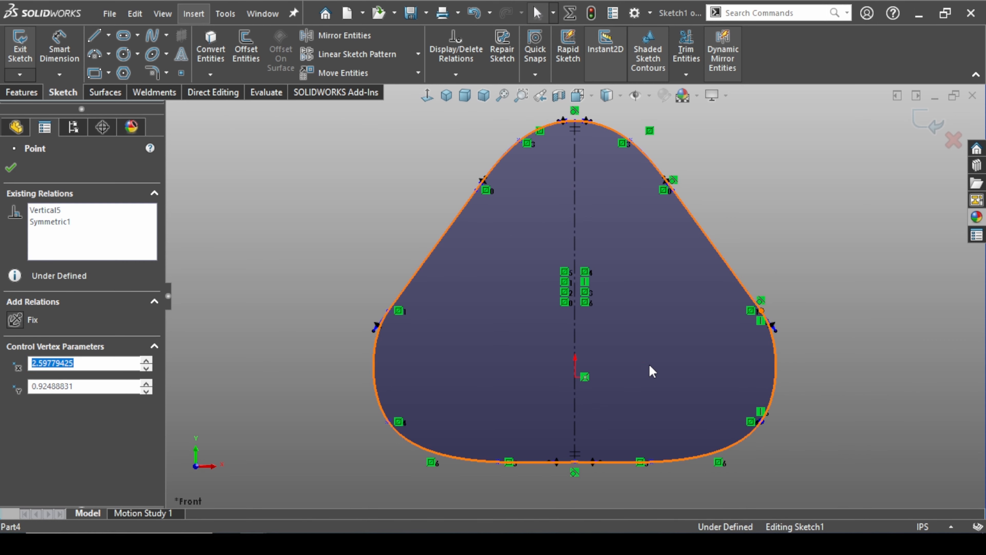
ctrl+click(578, 380)
click(615, 317)
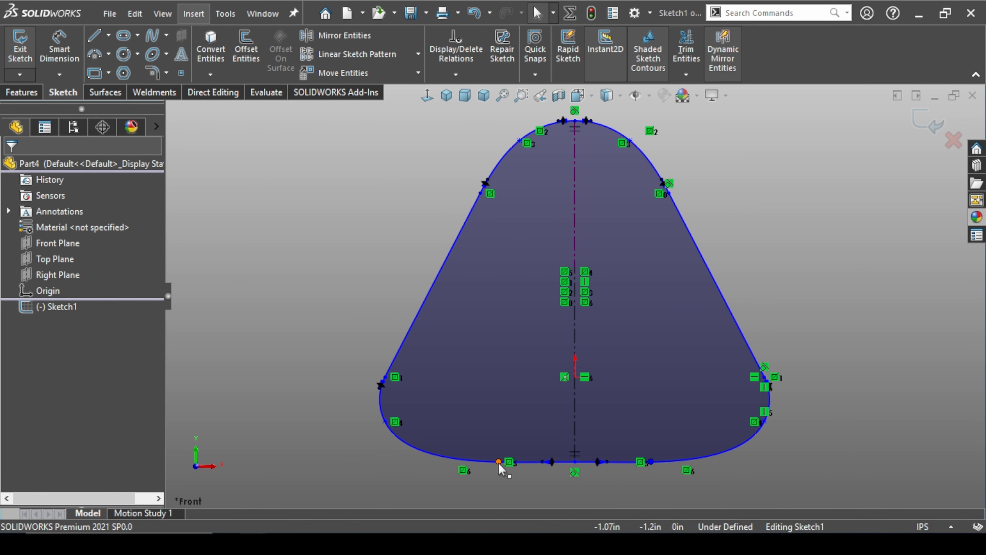
Move the lower left spline's bottom point outward and up to about X -2.11 in, Y -0.95 in
mouse_move(499, 463)
mouse_down()
mouse_move(415, 452)
mouse_move(394, 432)
mouse_move(427, 446)
mouse_up()
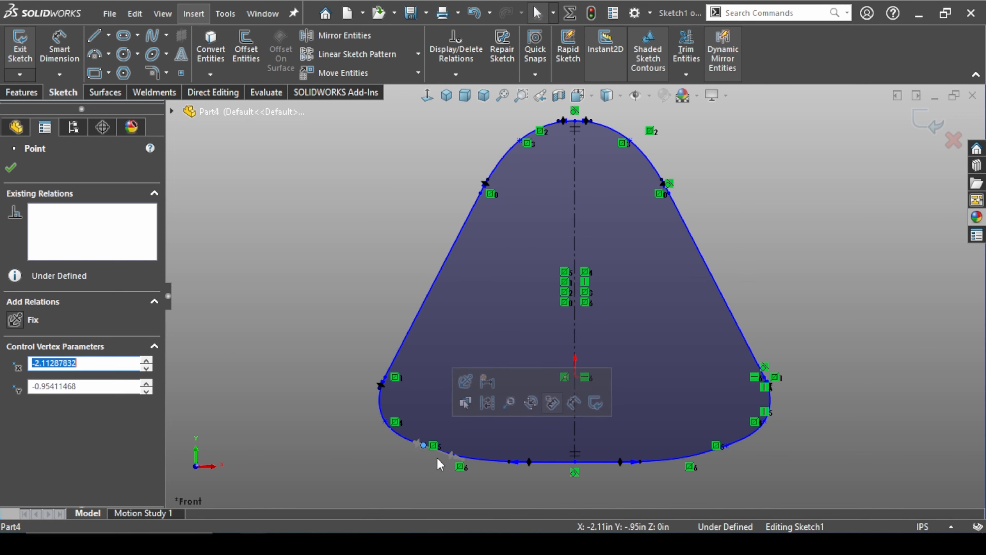
scroll(430, 461, down, 5)
scroll(704, 343, up, 8)
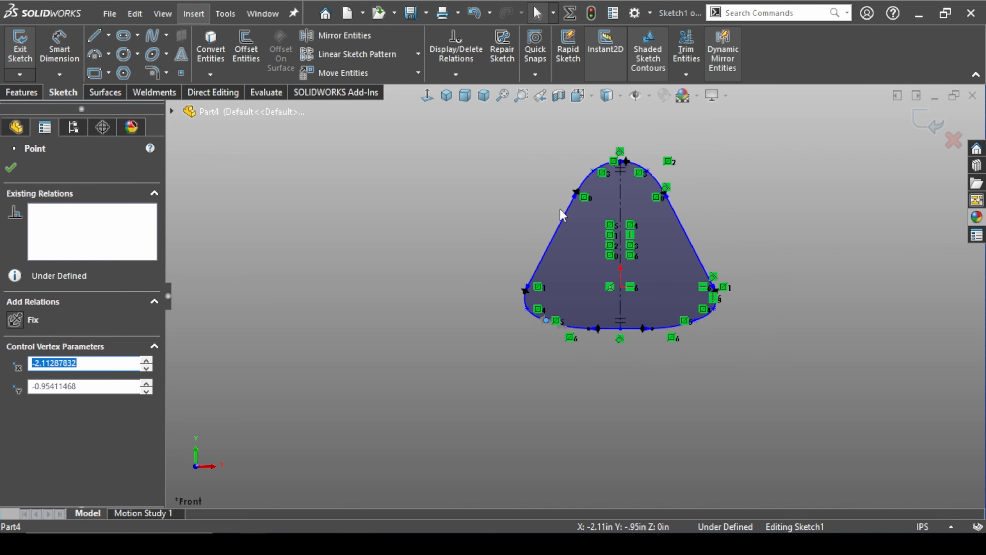
scroll(563, 200, down, 3)
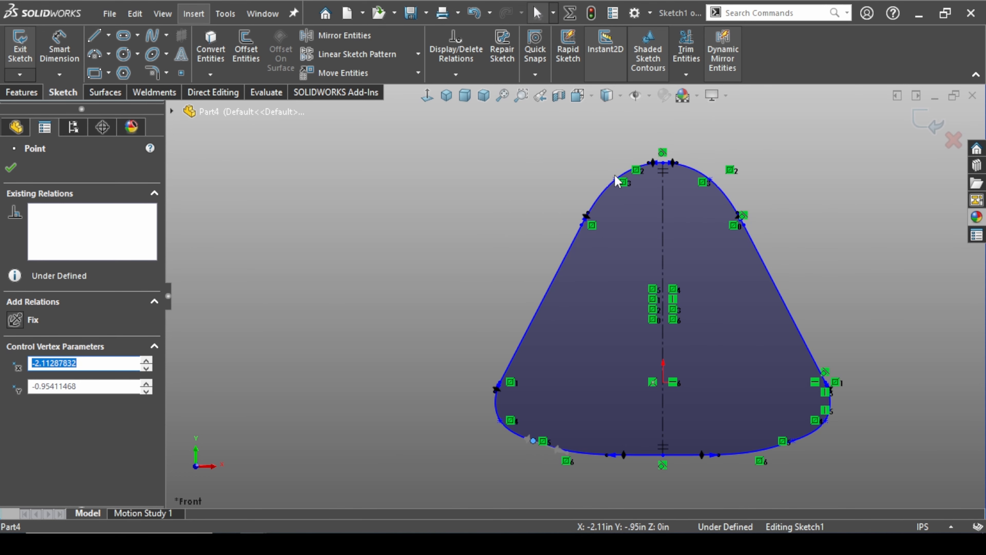
Pull the left line's lower endpoint in to about X -2.29 in and shift the bottom-left spline point toward the centerline
drag(501, 385, 522, 384)
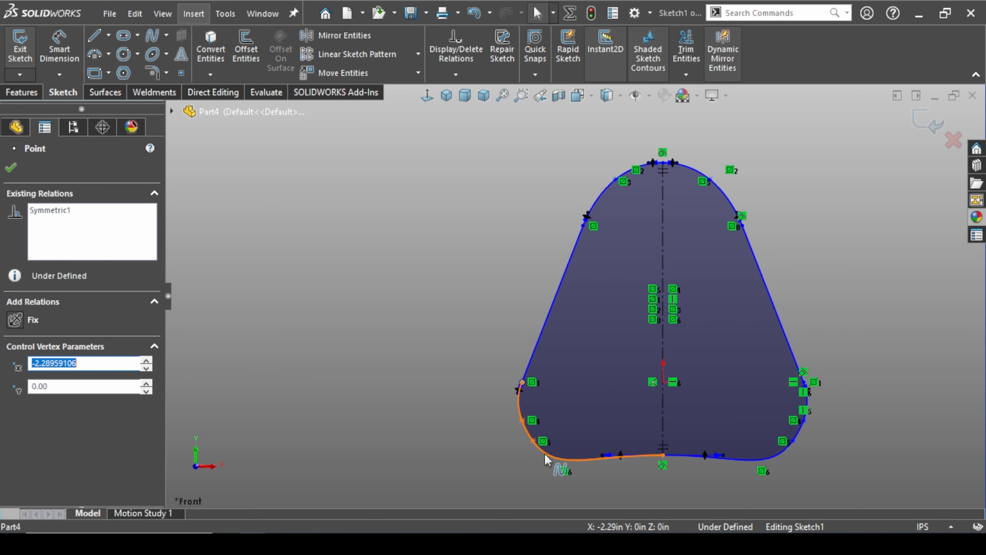
click(533, 441)
drag(545, 445, 569, 447)
click(857, 348)
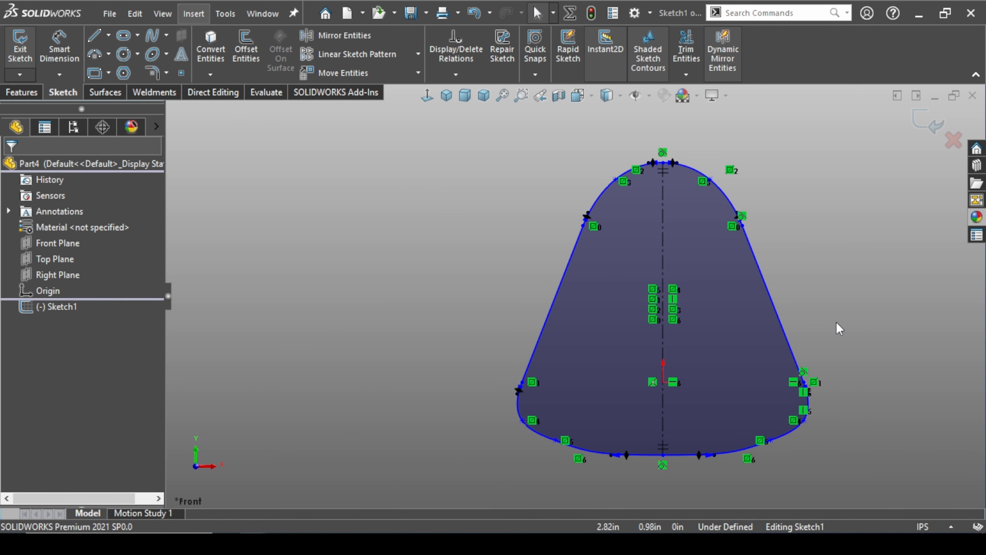
key(f)
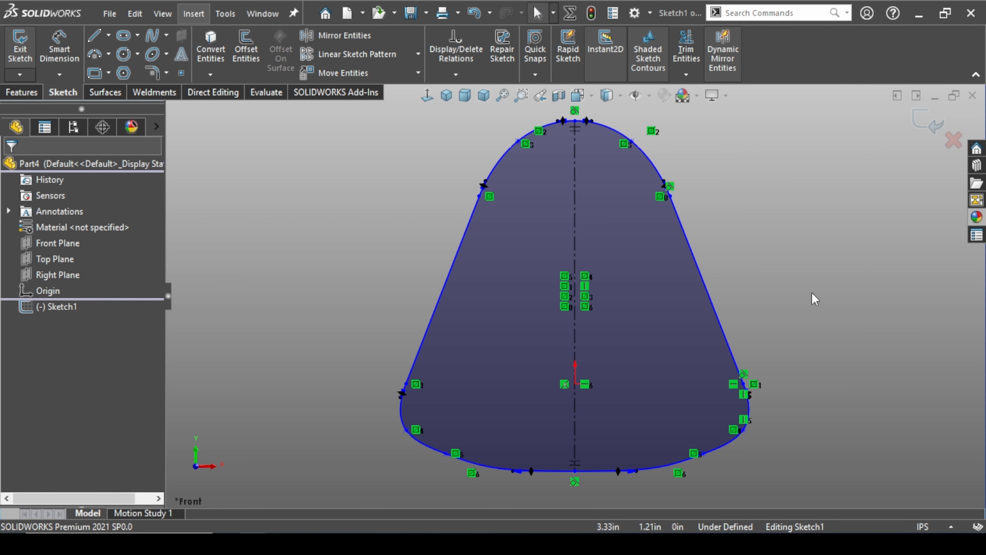
Dimension the vertical distance from the origin to the profile's top point as 7.75 in
click(62, 55)
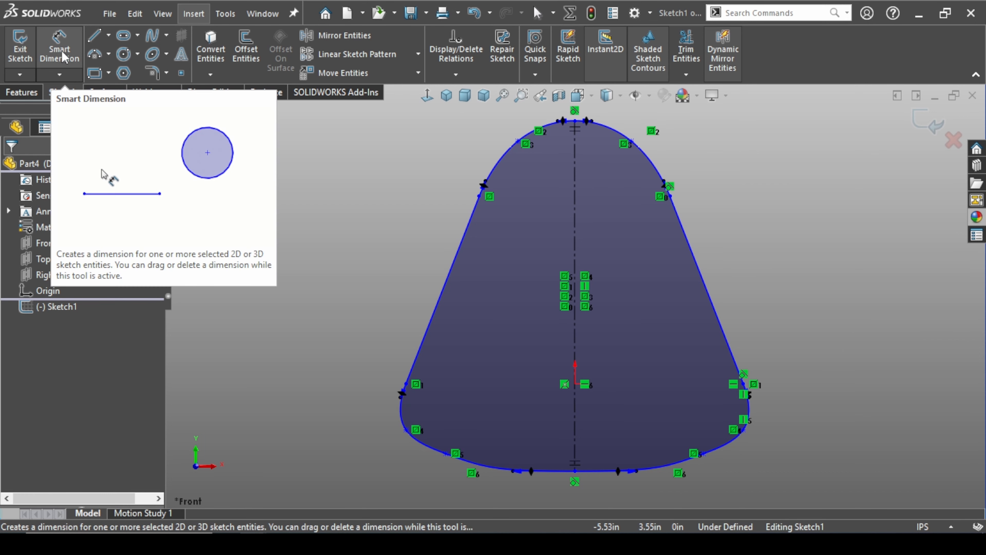
click(576, 383)
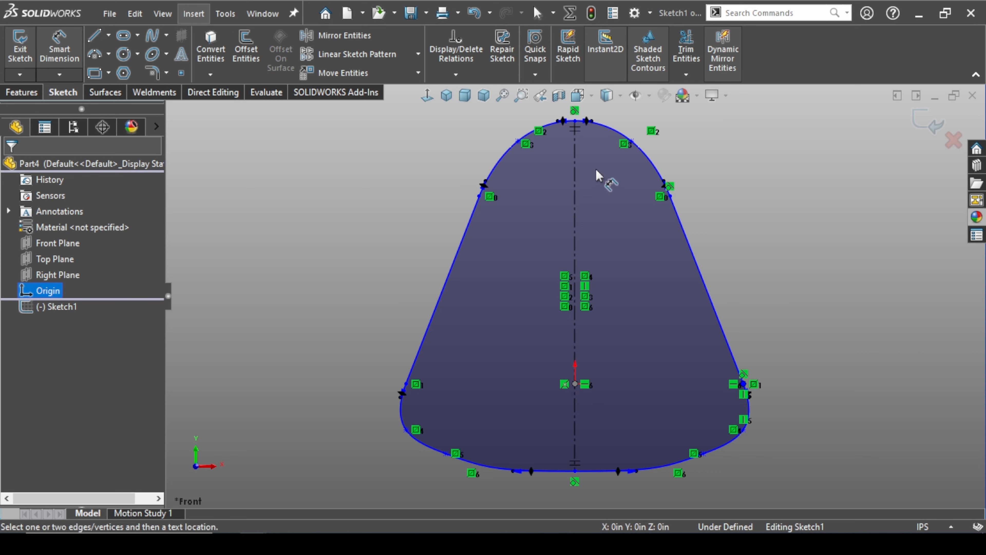
click(576, 122)
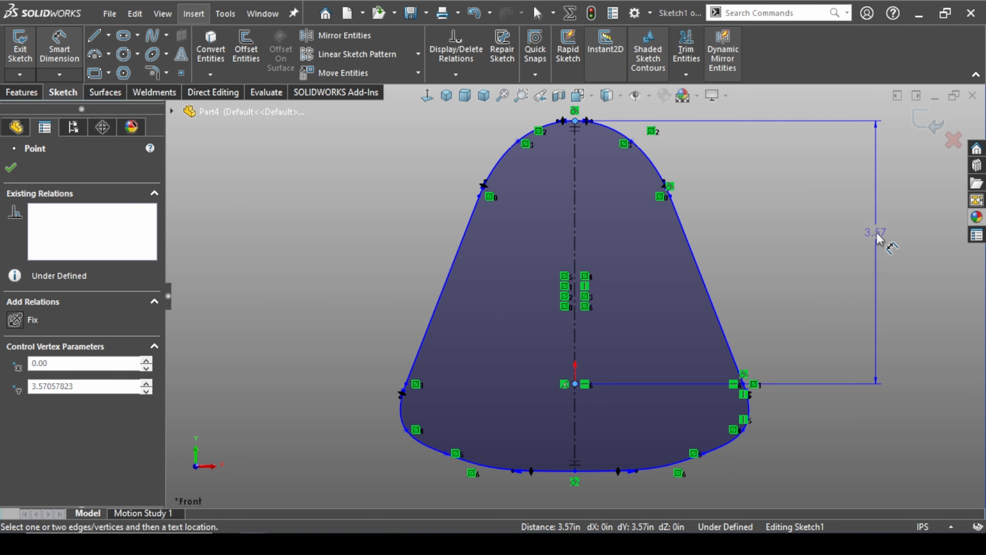
click(889, 250)
text(7)
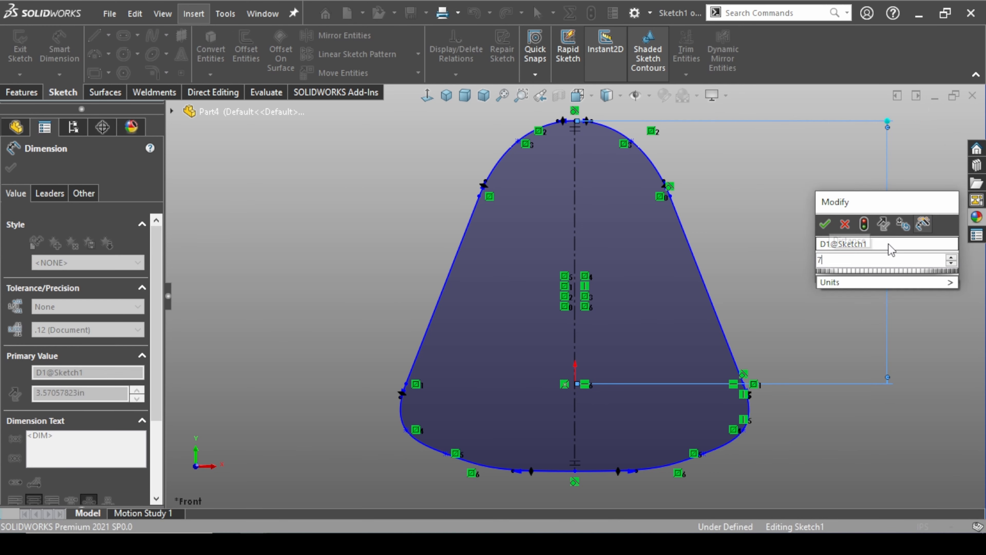
text(.75)
key(Return)
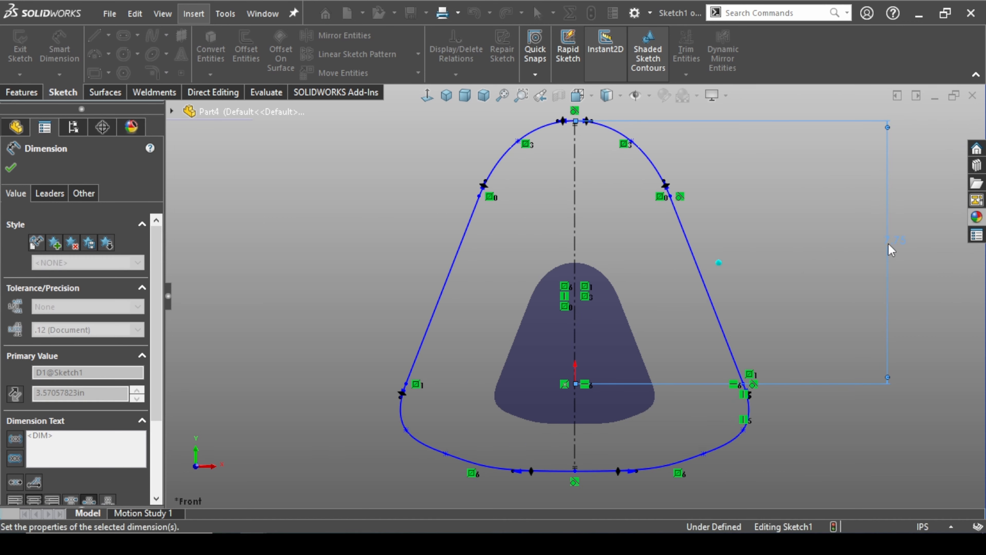
Dimension the vertical distance from the origin to the middle point of the upper right spline as 6.75 in
click(576, 384)
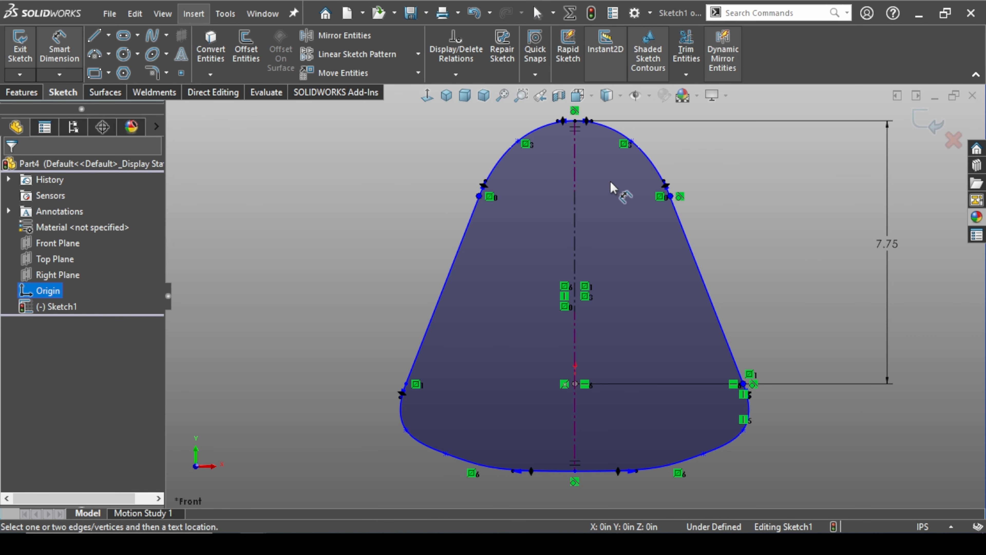
click(631, 142)
click(848, 244)
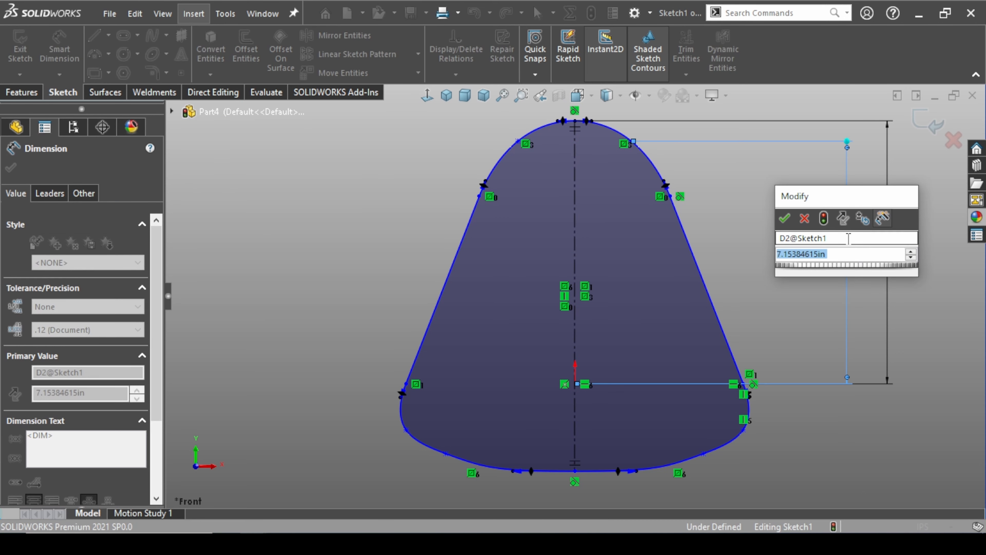
text(6.75)
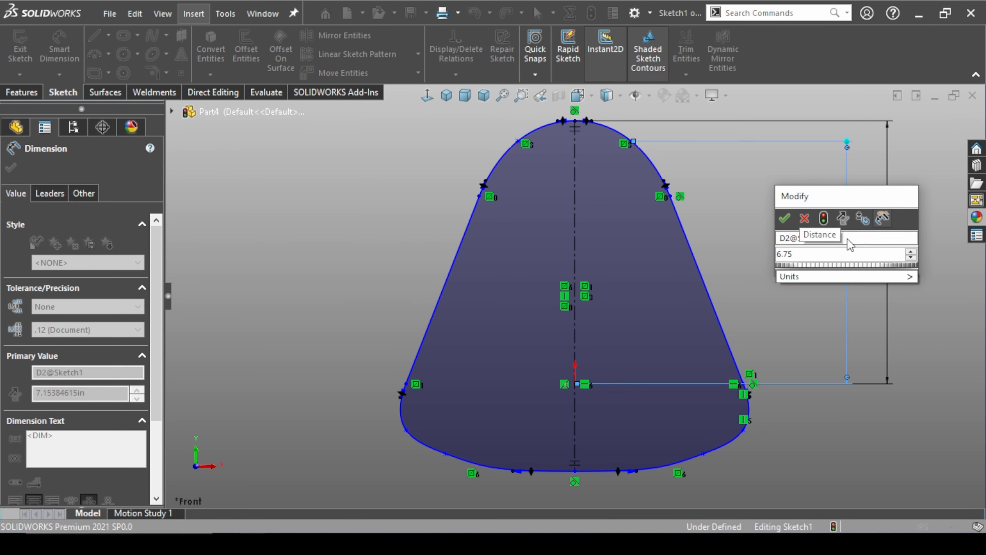
key(Return)
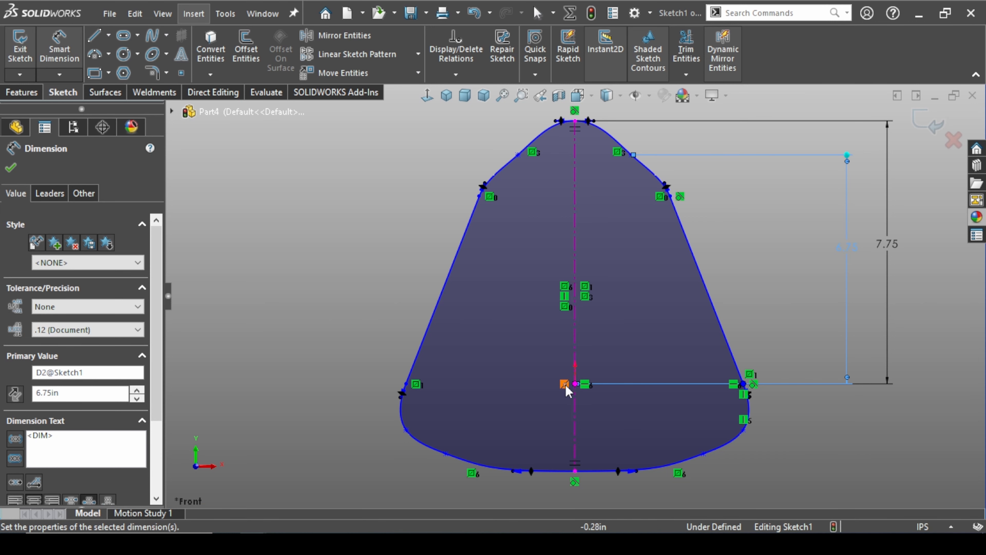
Dimension the lower right spline's side point, vertically aligned with the slanted line's endpoint, 2.25 in below the origin
click(569, 387)
click(743, 430)
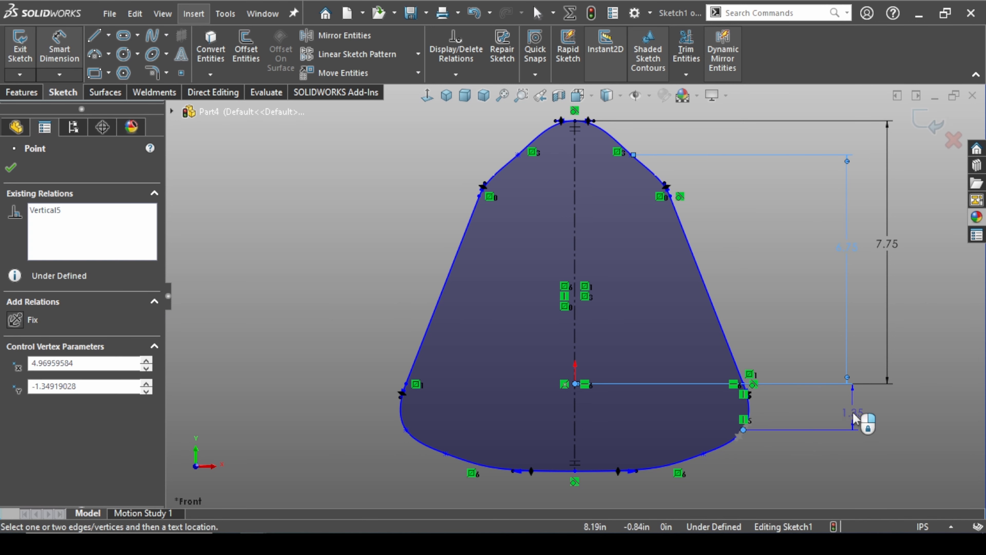
click(848, 412)
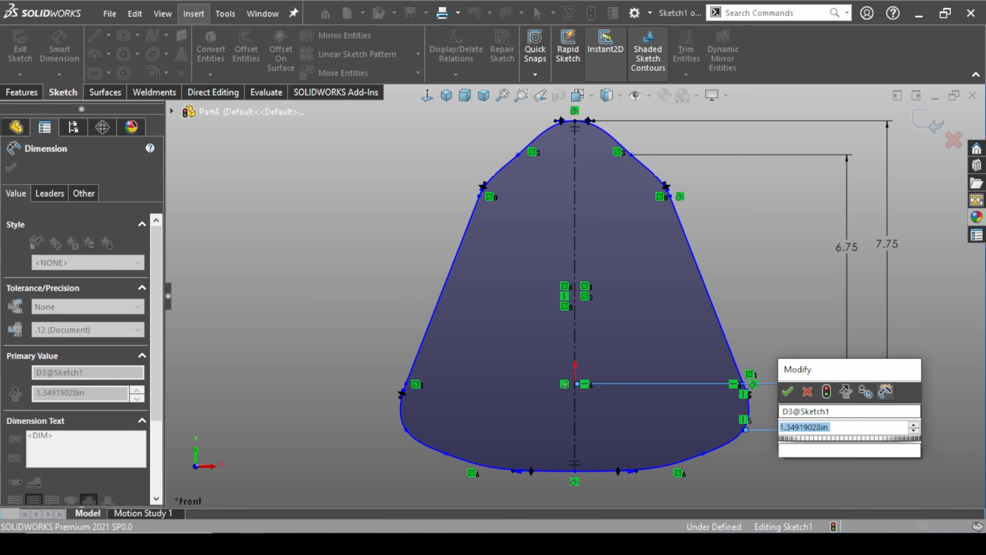
text(2.25)
key(Return)
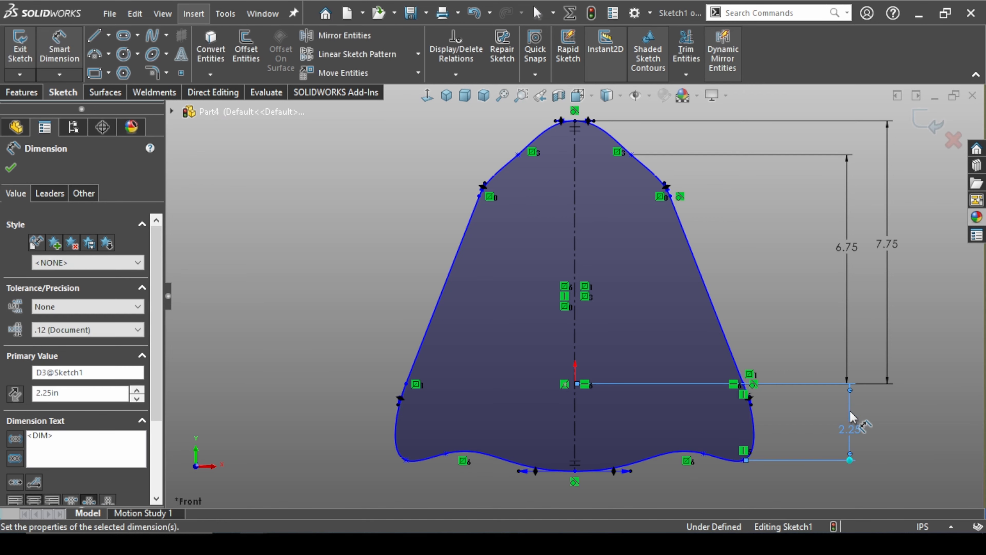
Dimension the next point of the lower right spline, toward the centerline, 3.5 in below the origin
click(575, 385)
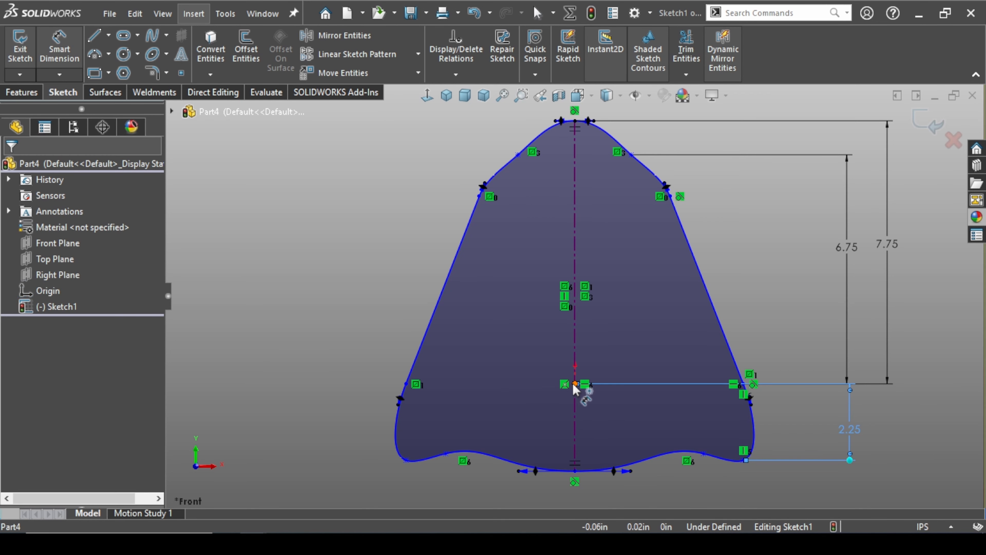
click(704, 455)
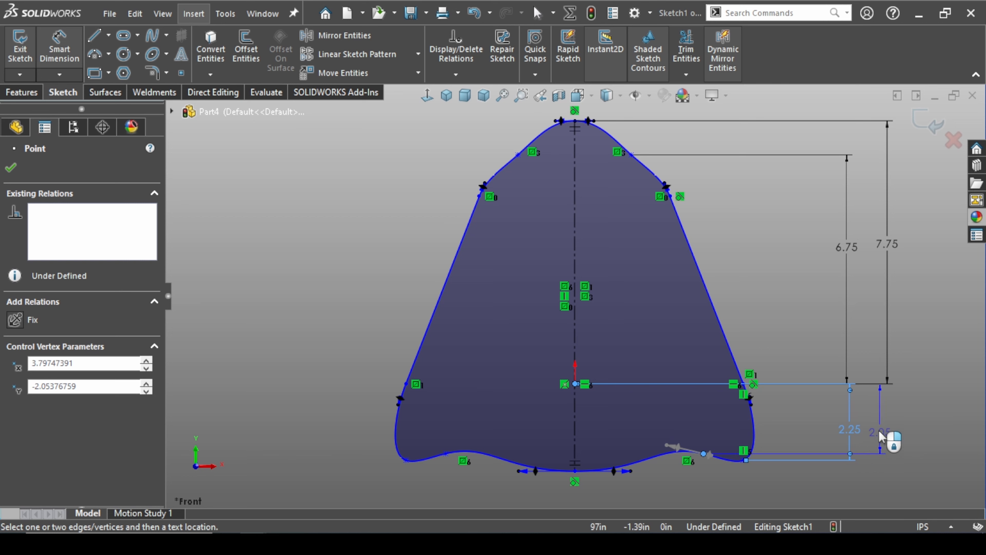
click(878, 430)
text(1.75)
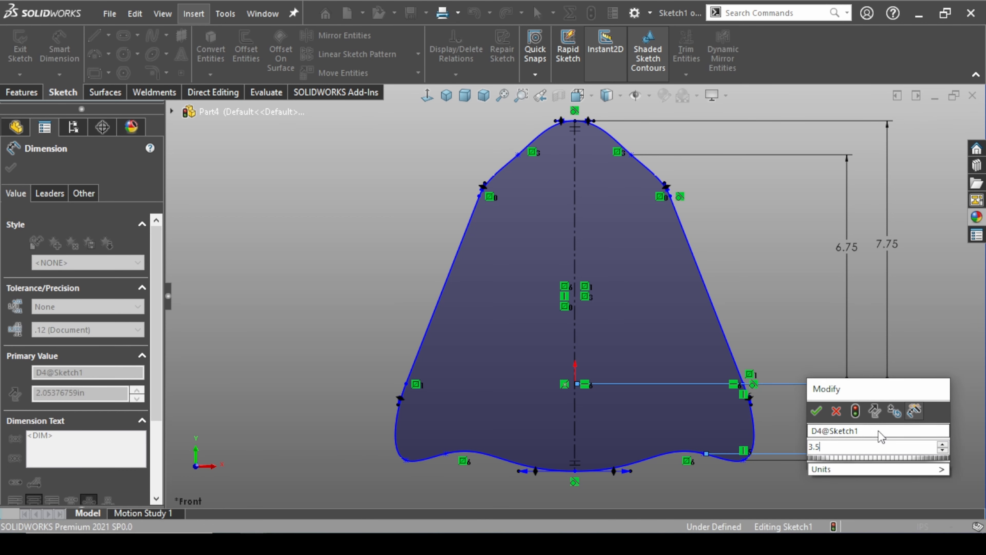
key(Return)
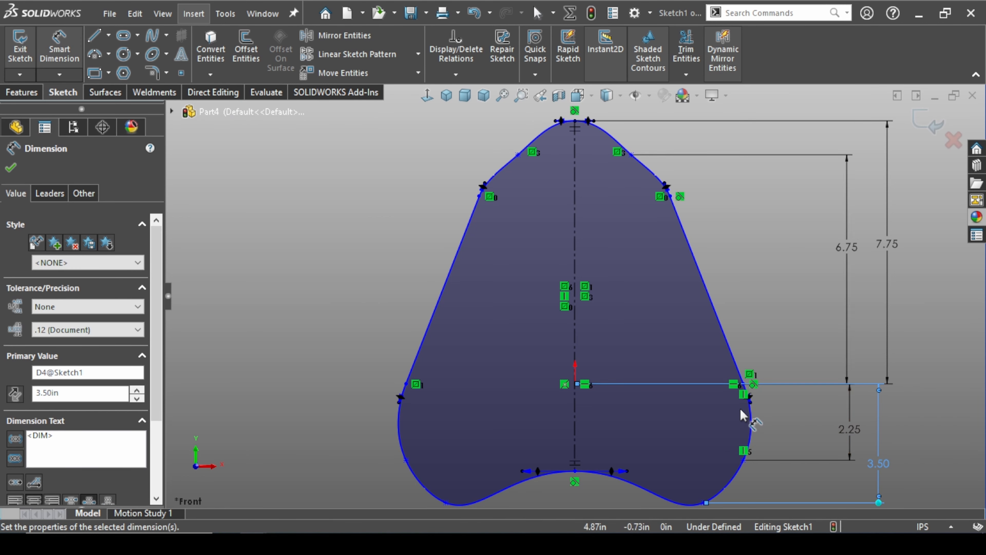
Dimension the vertical distance from the origin to the profile's bottom point on the centerline as 4 in
scroll(740, 408, down, 2)
scroll(732, 407, up, 5)
key(Escape)
scroll(677, 320, down, 2)
key(f)
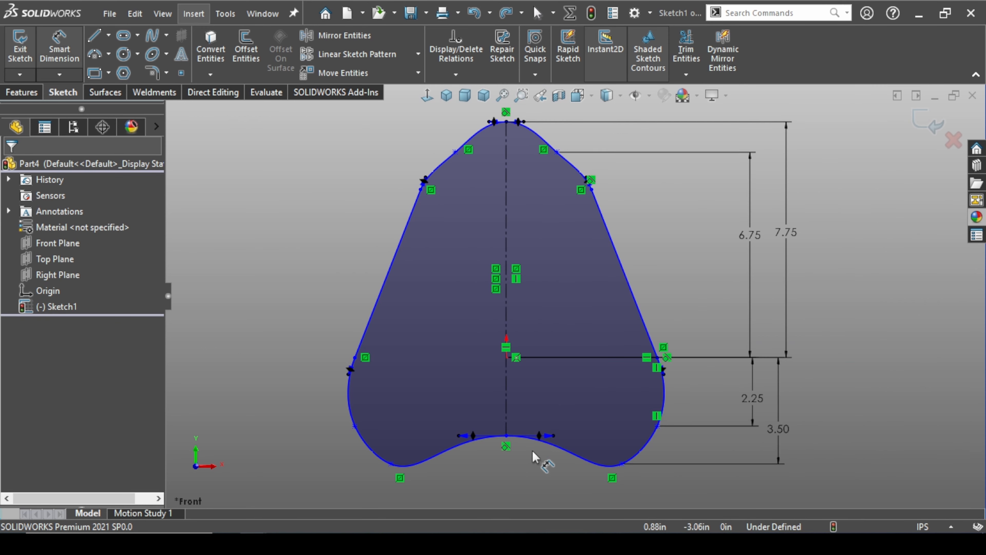
click(506, 358)
click(508, 358)
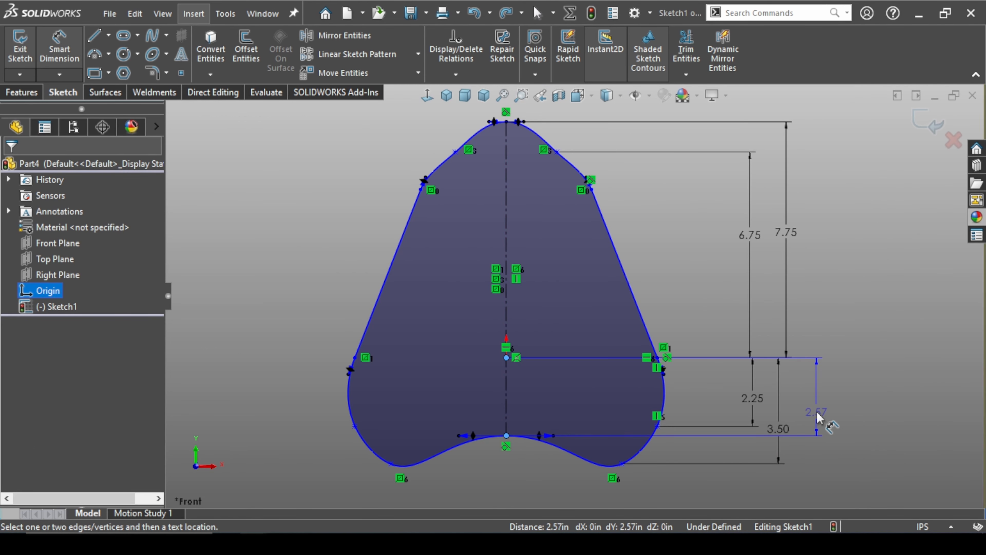
click(816, 412)
text(4)
key(Return)
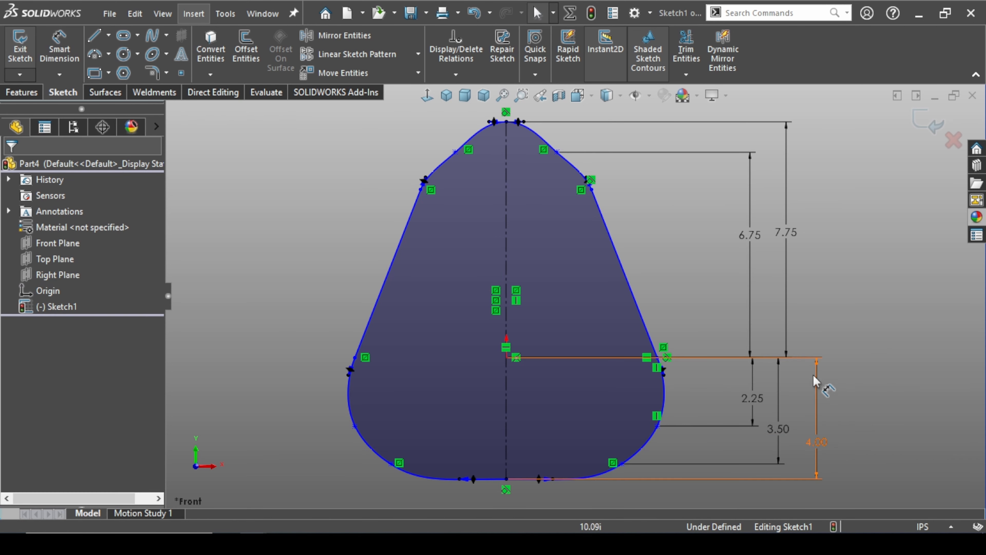
Dimension the right slanted line's length as 5 in
key(f)
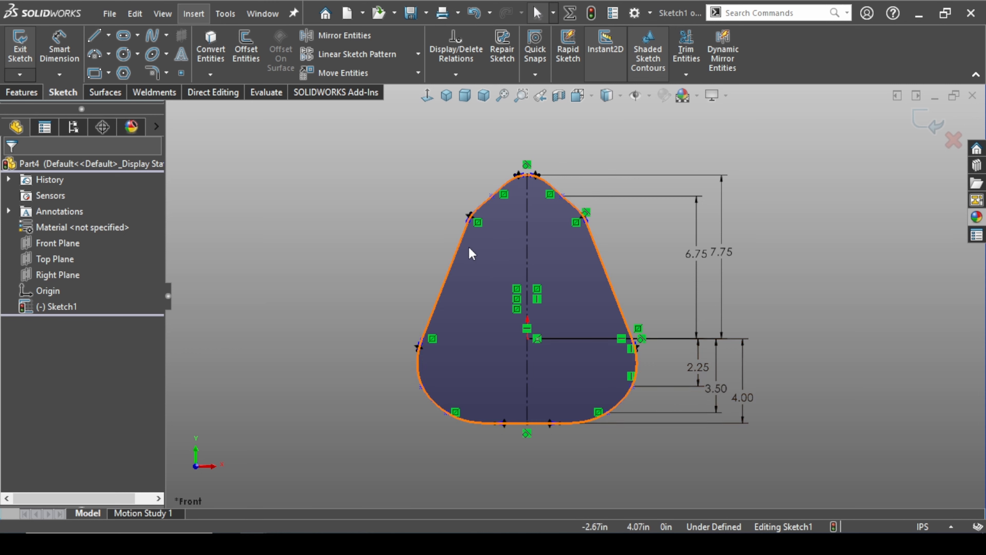
scroll(464, 244, down, 1)
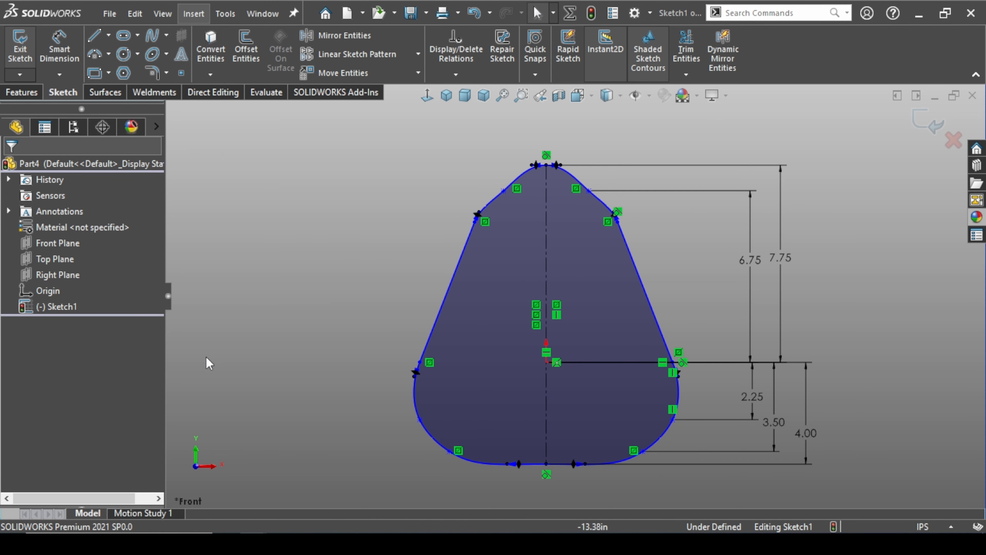
click(59, 51)
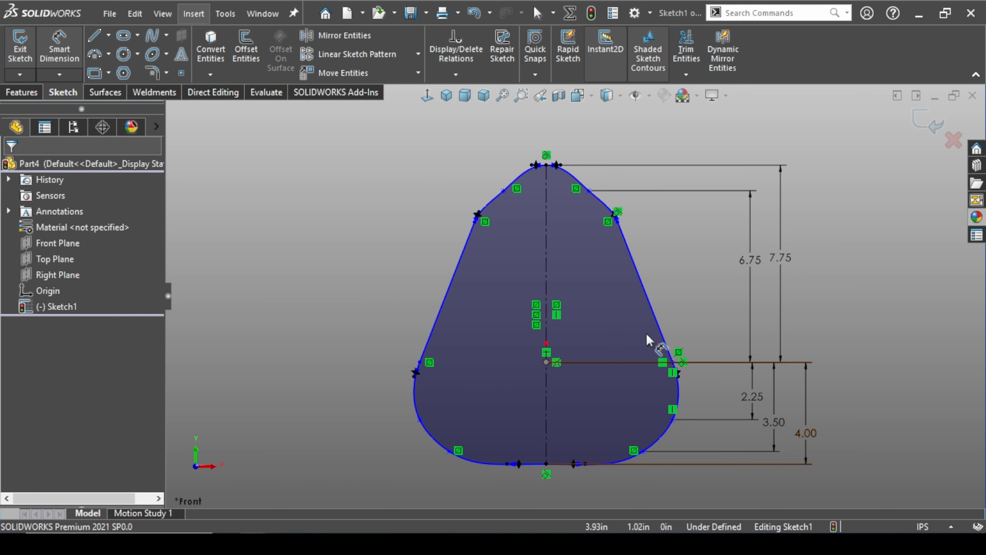
click(648, 302)
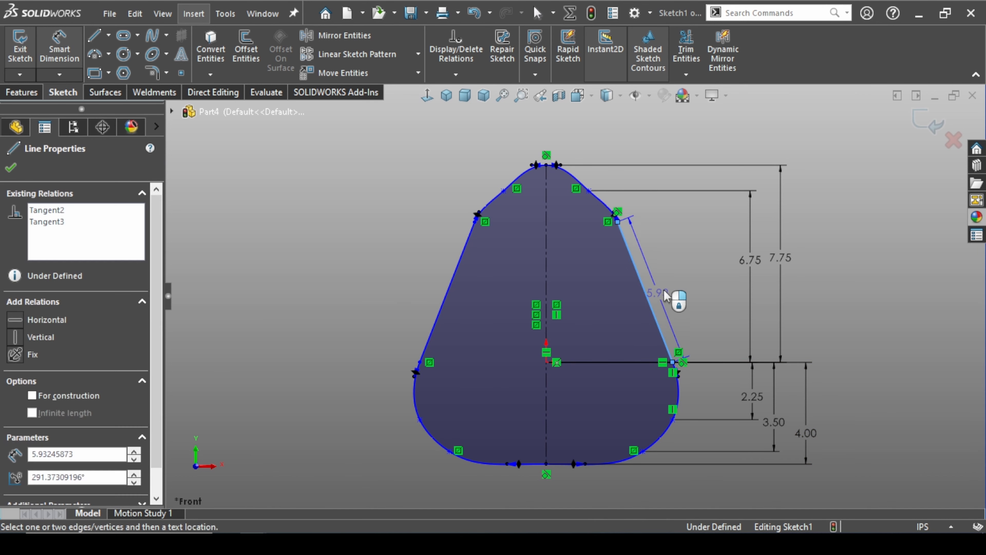
click(669, 286)
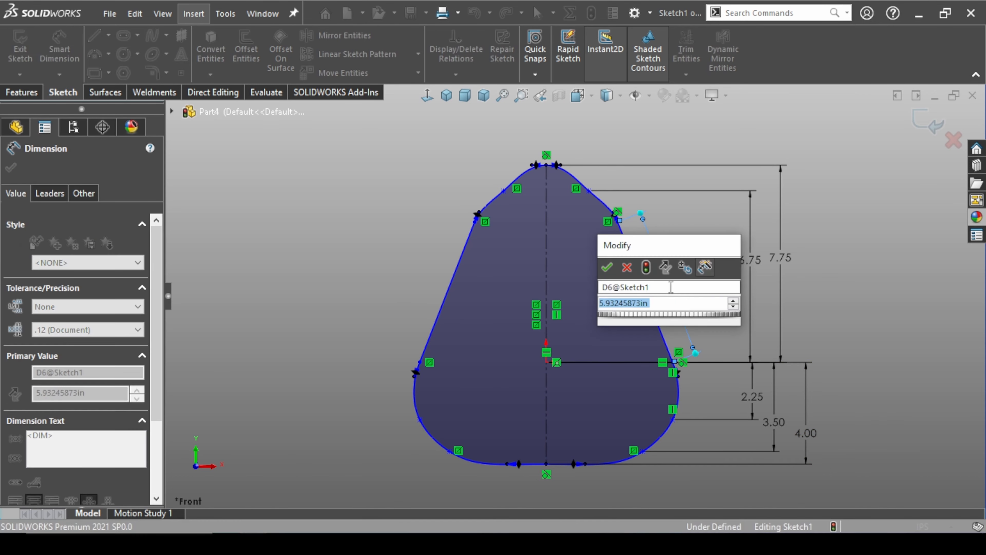
text(5)
key(Return)
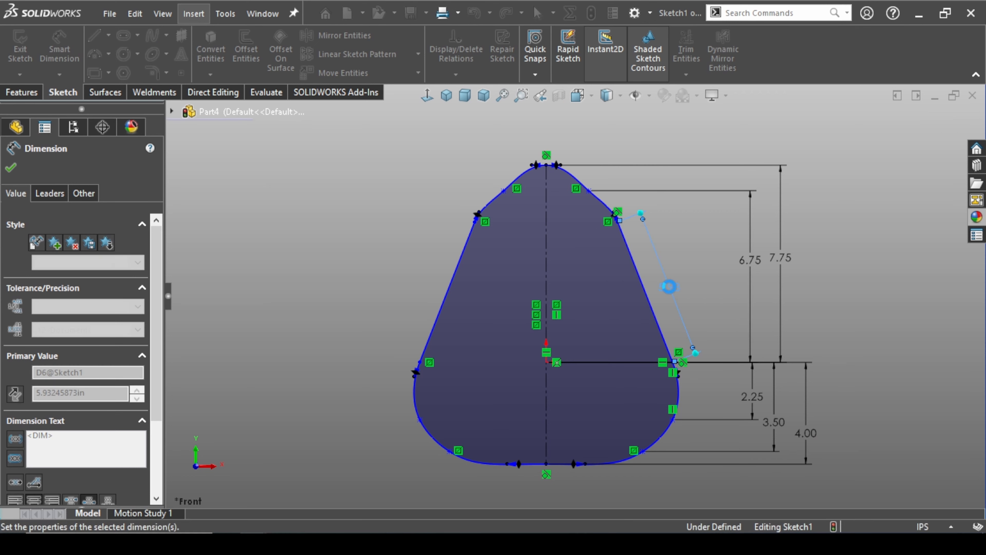
key(Escape)
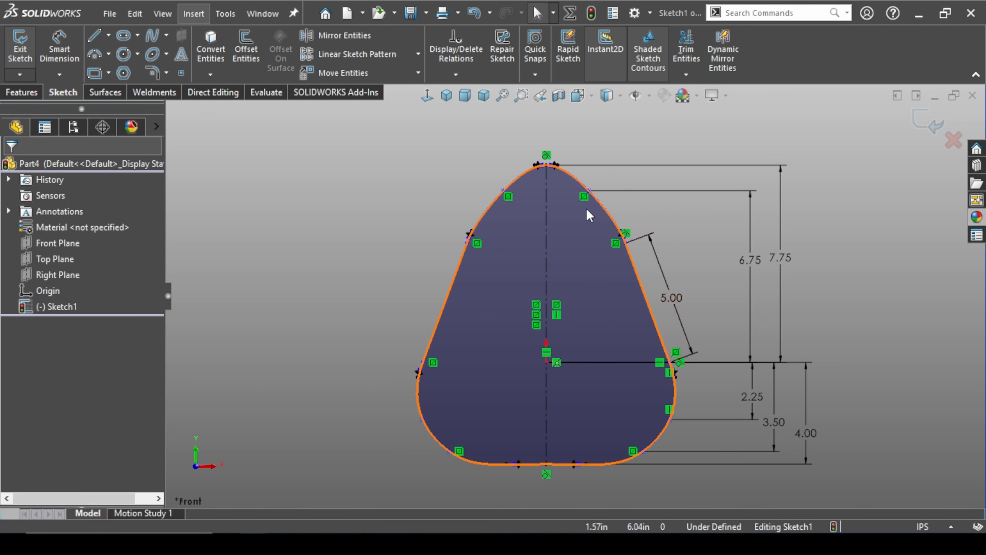
scroll(583, 210, down, 3)
right_drag(344, 247, 345, 199)
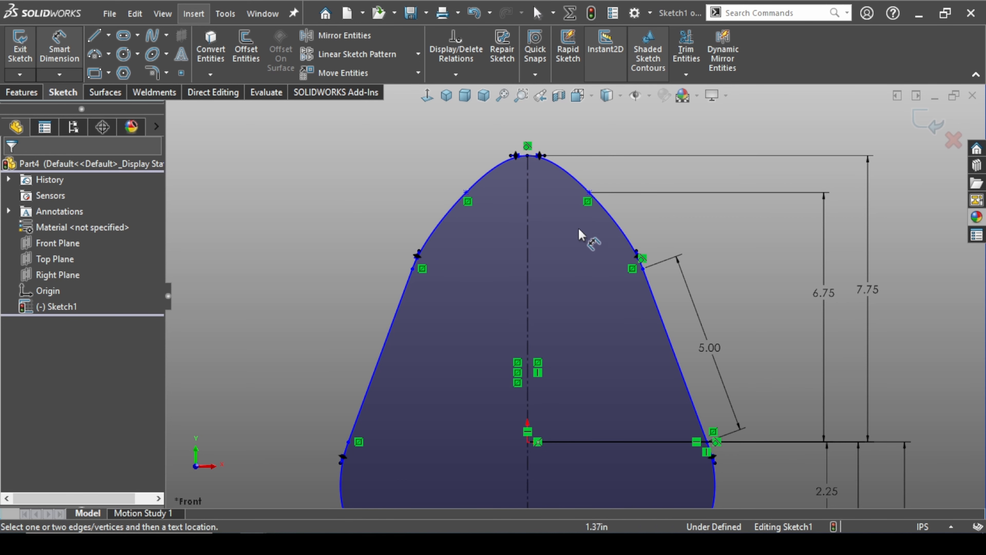
Dimension the upper right spline's middle point horizontally at 2.25 in from the centerline
click(589, 193)
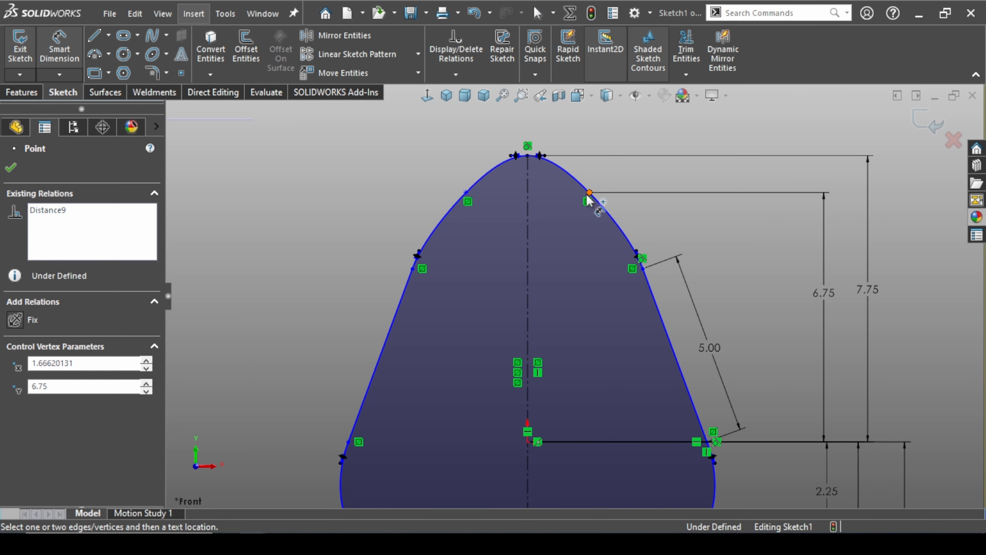
click(529, 204)
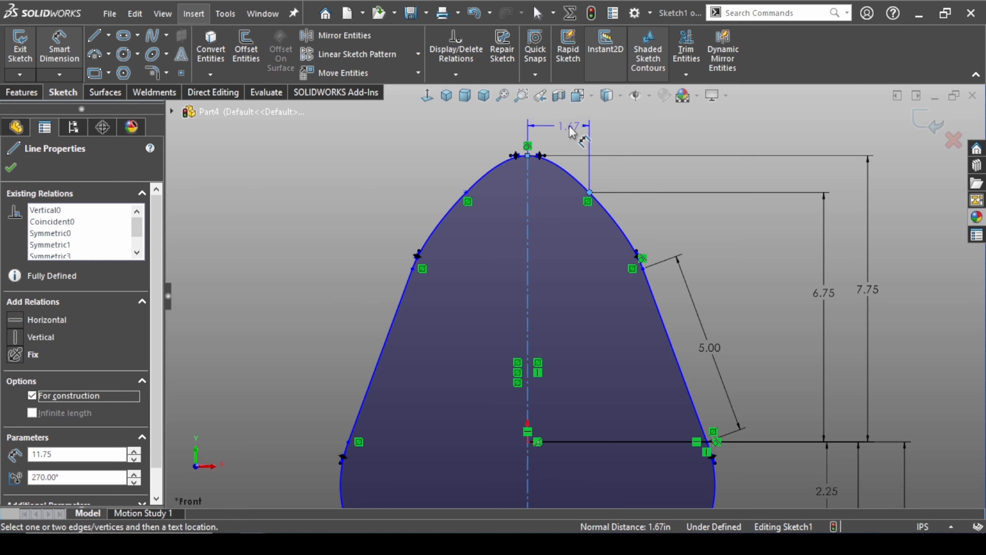
click(573, 209)
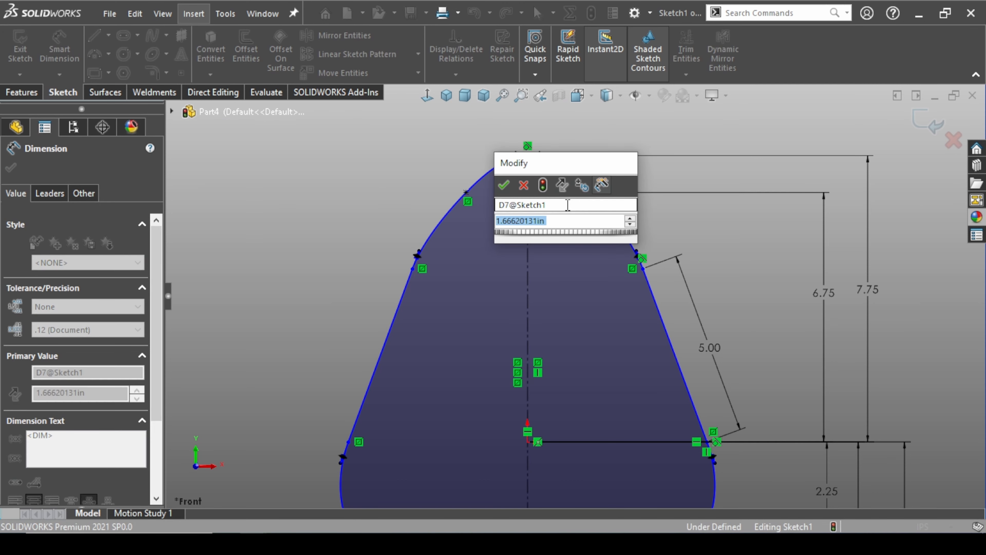
text(2.25)
key(Return)
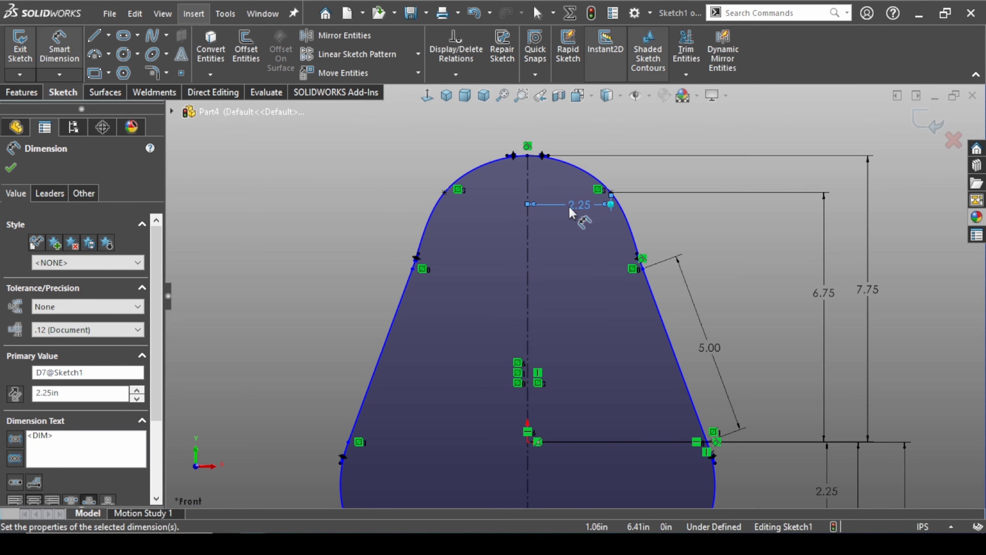
Dimension the upper endpoint of the right slanted line at 3.25 in from the centerline
click(642, 268)
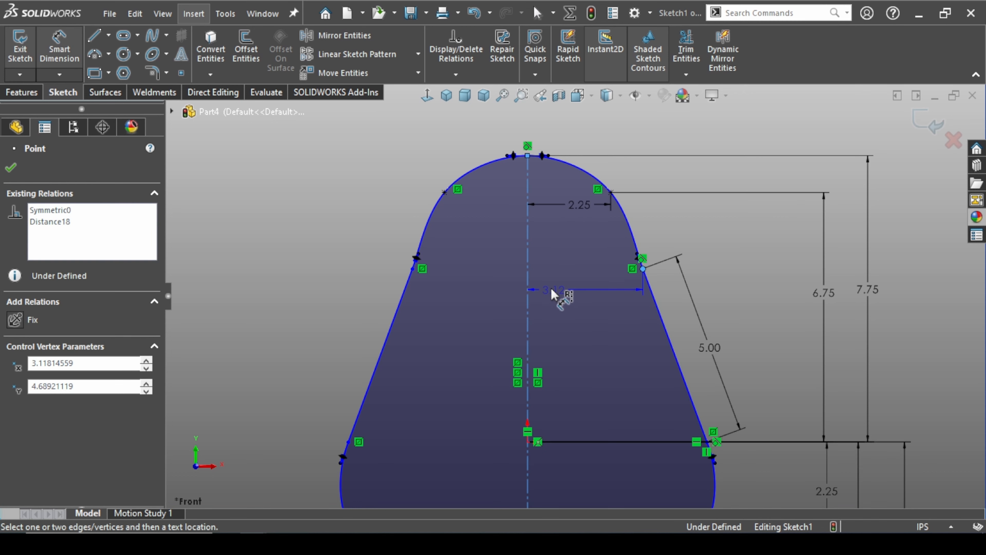
click(569, 288)
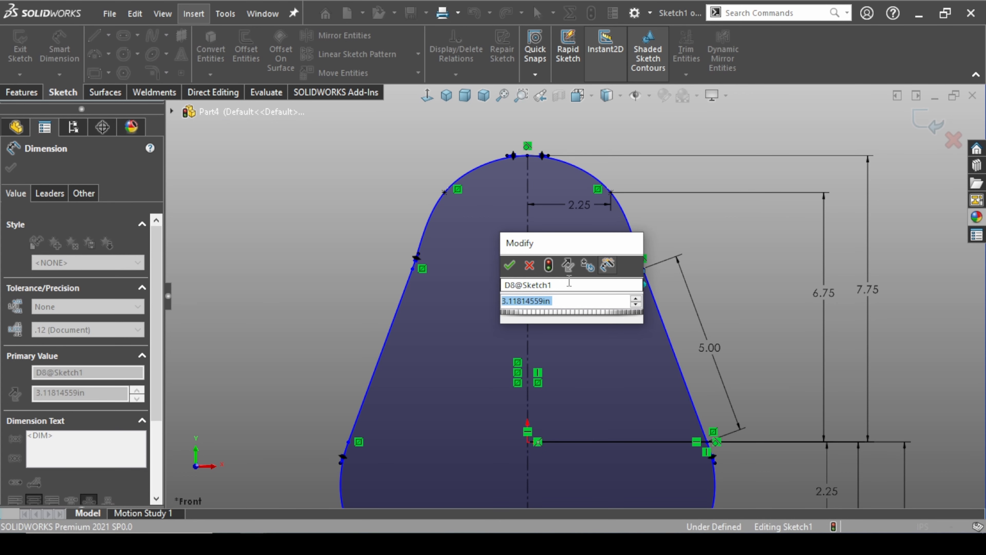
text(3.25)
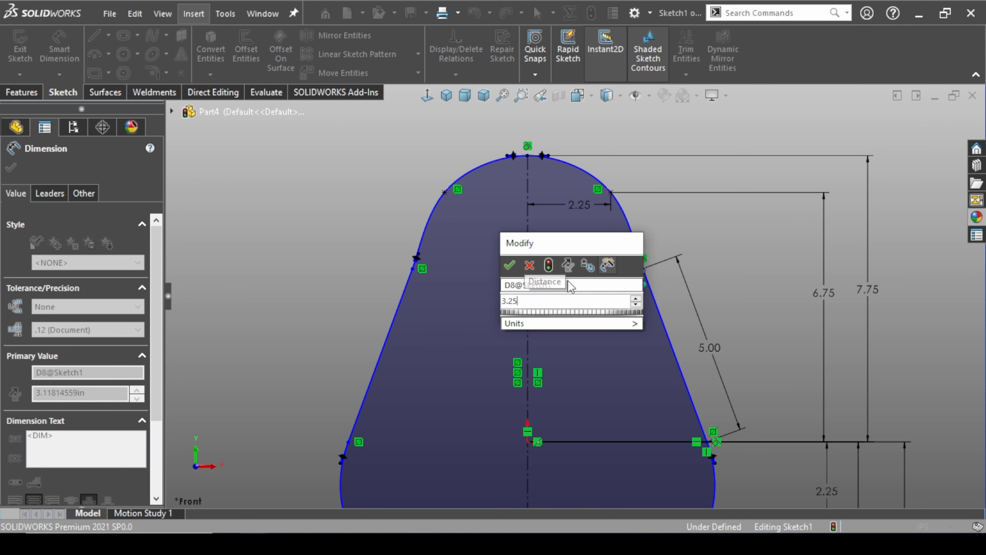
key(Return)
Dimension the lower right spline's side point, 2.25 in below the origin, at 4.5 in from the centerline
scroll(616, 382, up, 3)
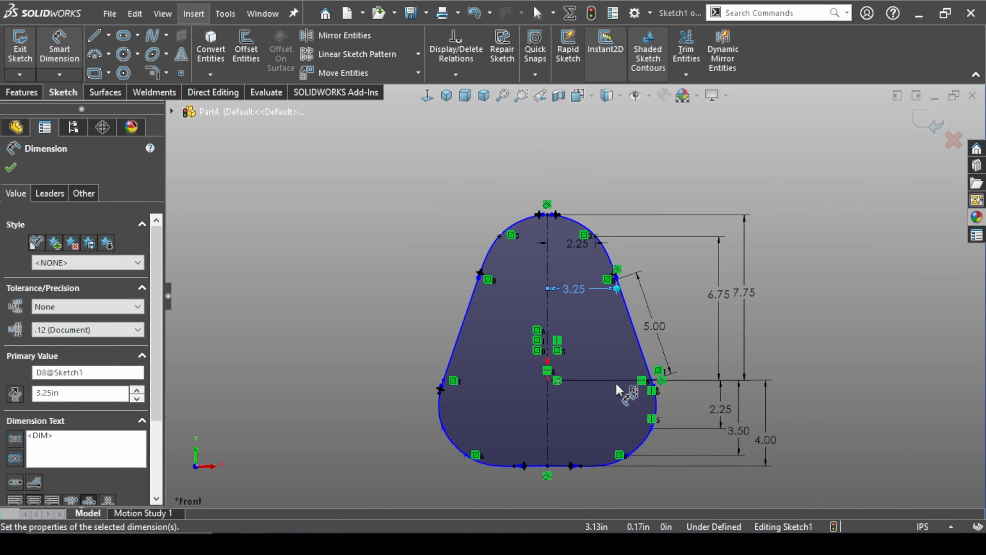
scroll(627, 447, down, 5)
click(678, 376)
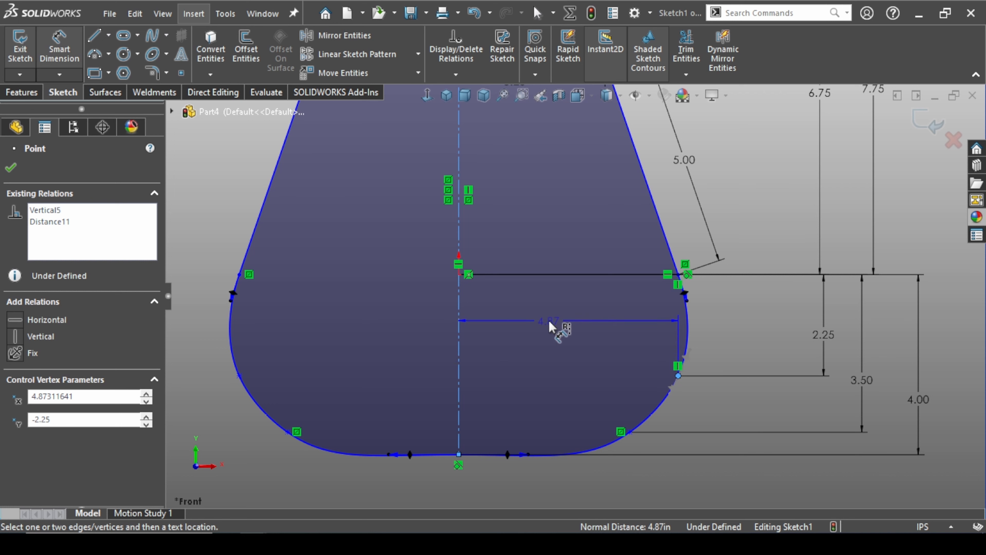
click(549, 327)
text(4.5)
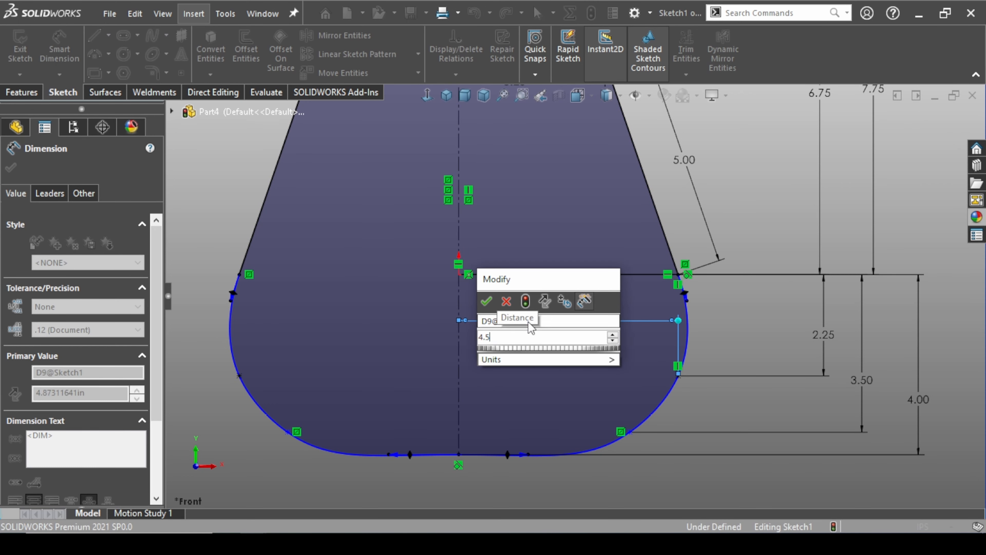
key(Return)
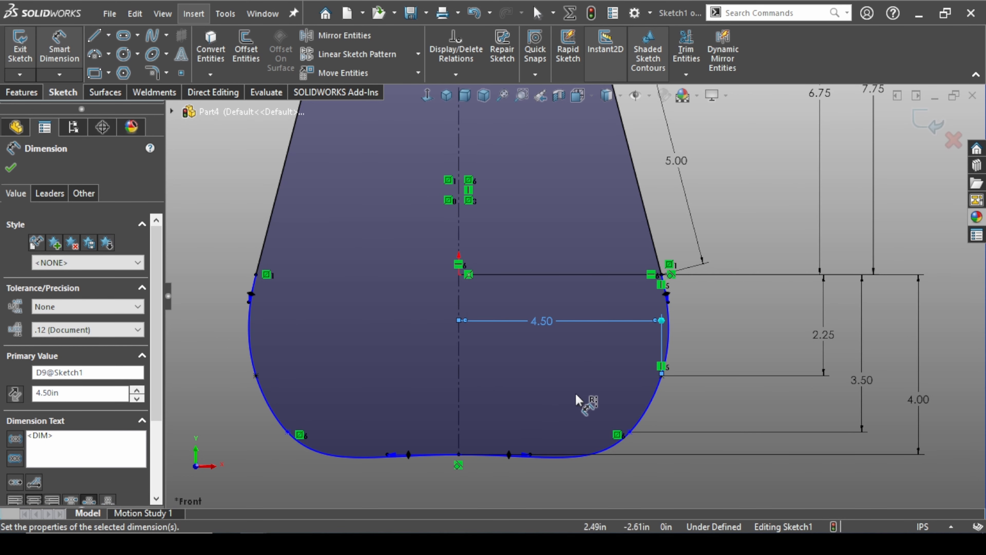
Dimension the lower right spline's next point, 3.5 in below the origin, at 3 in from the centerline and finish dimensioning
click(630, 432)
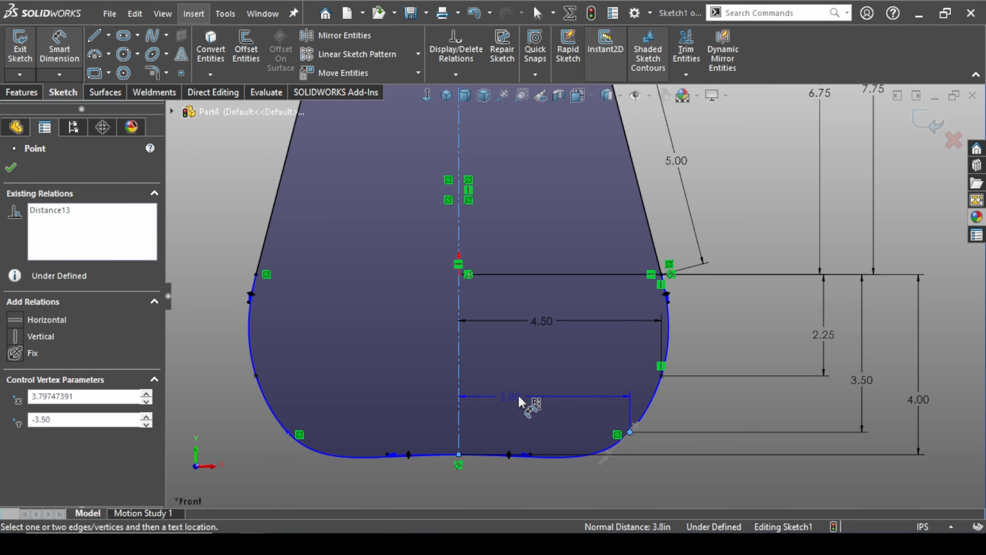
click(544, 402)
text(3.79747391in)
key(Return)
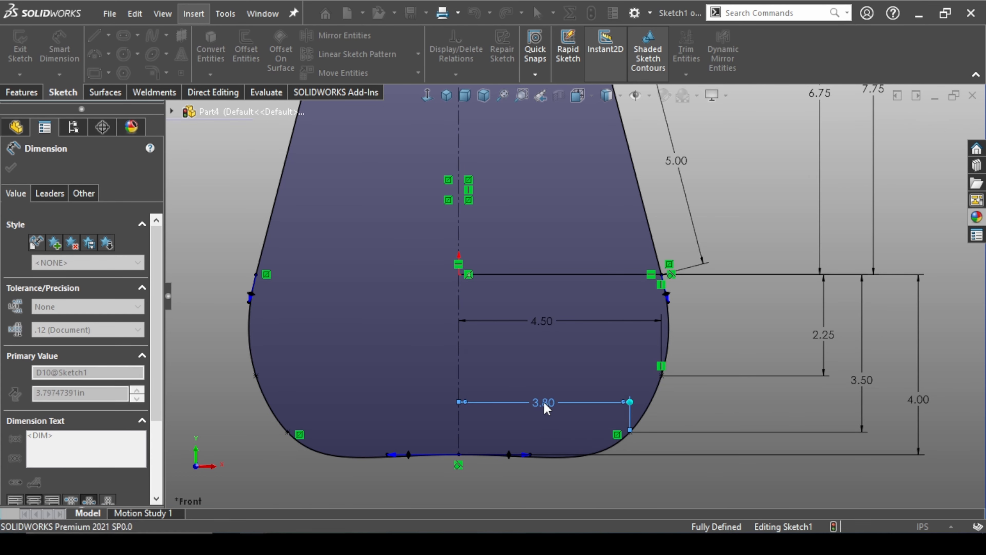
scroll(544, 403, up, 5)
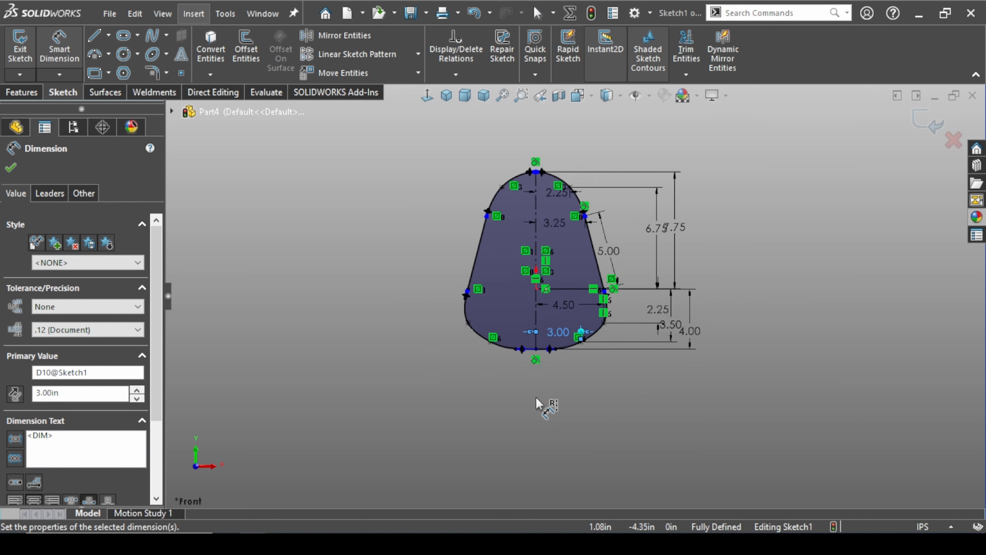
key(f)
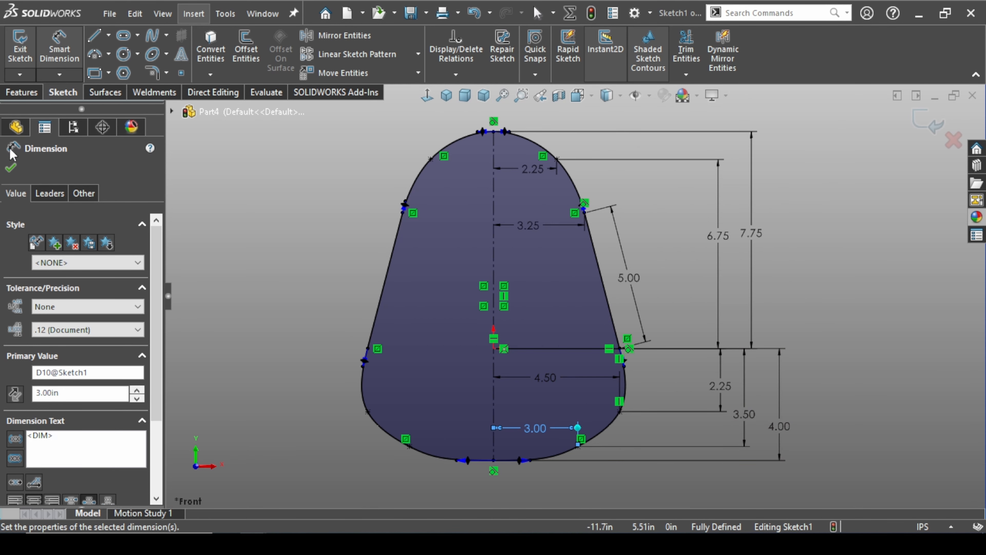
click(11, 167)
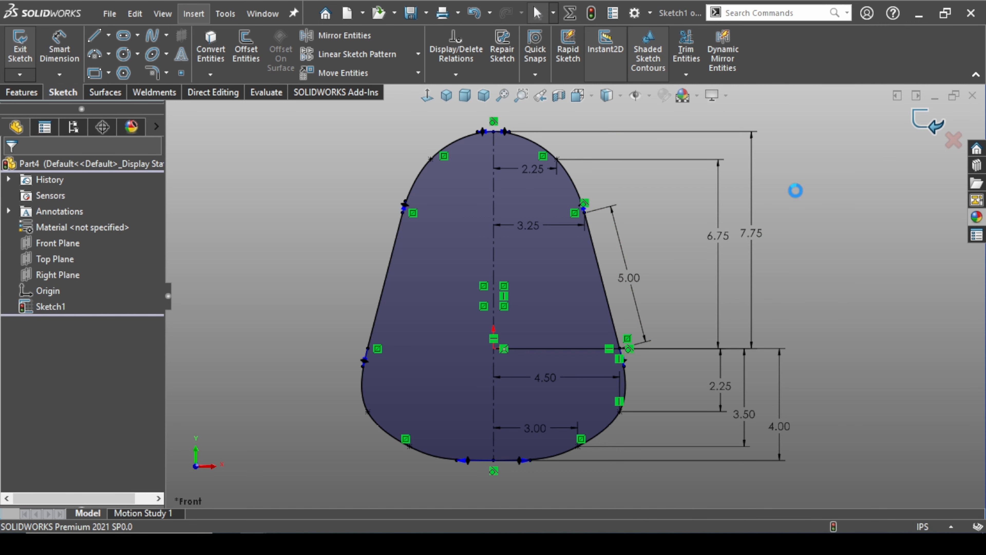
Close the profile sketch and extrude it as a boss 1 in deep with the Mid Plane end condition
click(929, 122)
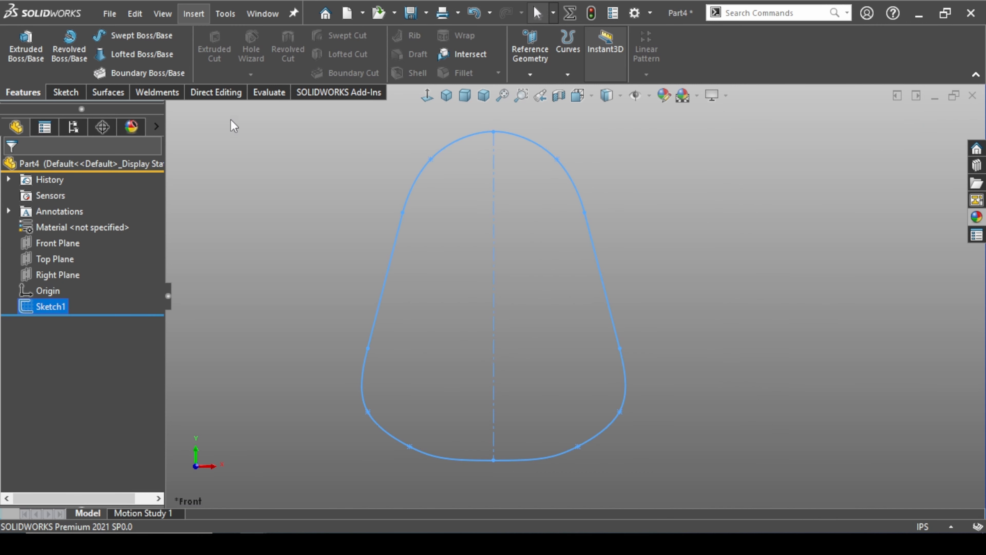
click(26, 52)
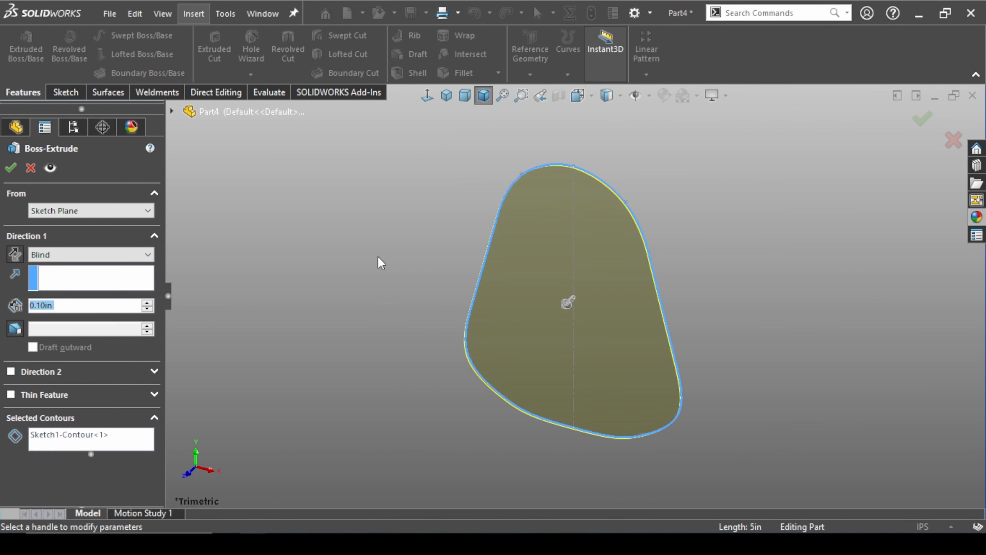
click(39, 258)
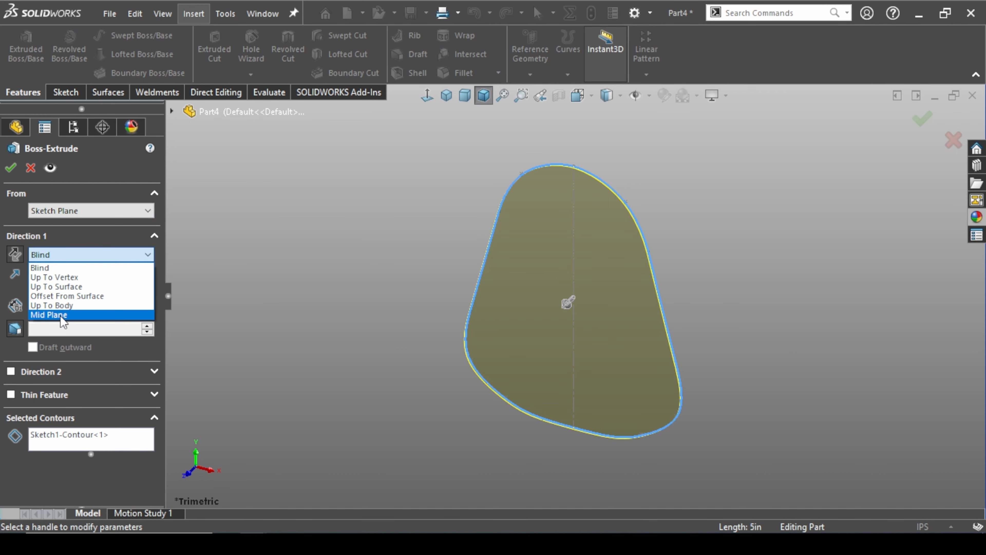
click(63, 317)
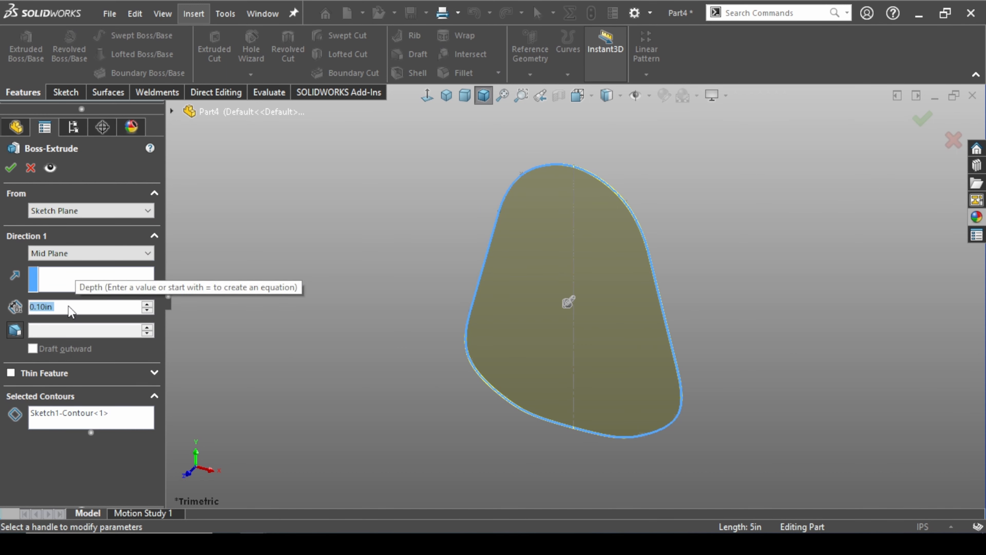
text(1)
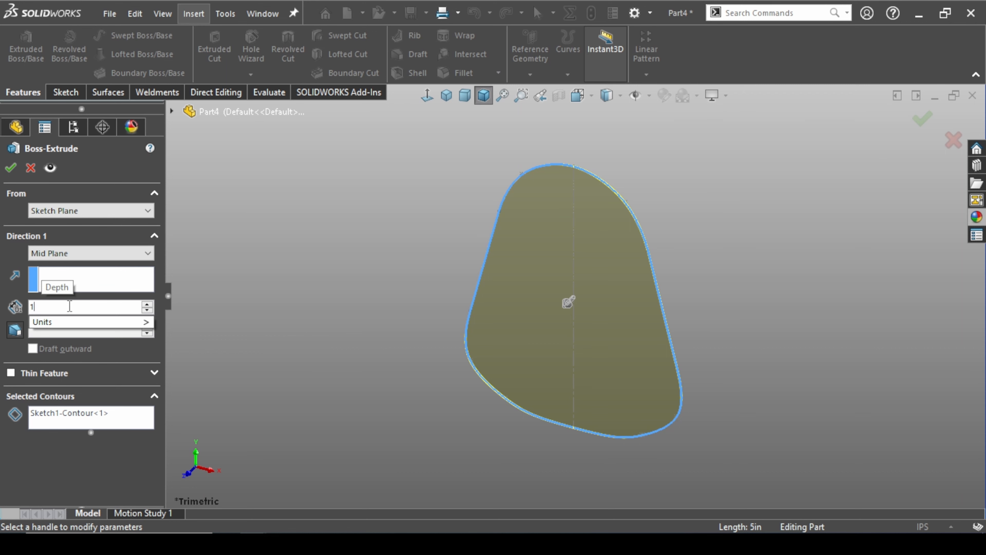
key(Return)
key(Return)
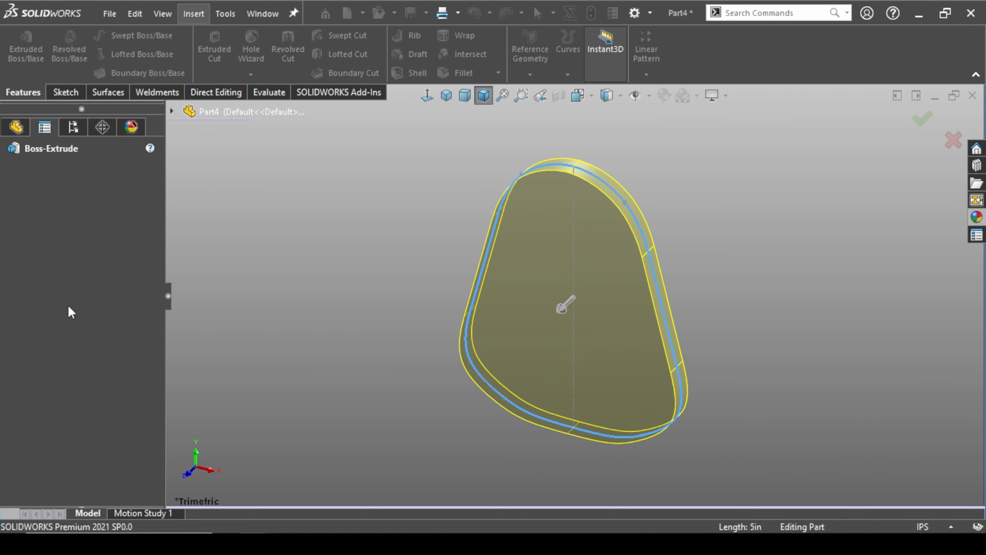
click(279, 348)
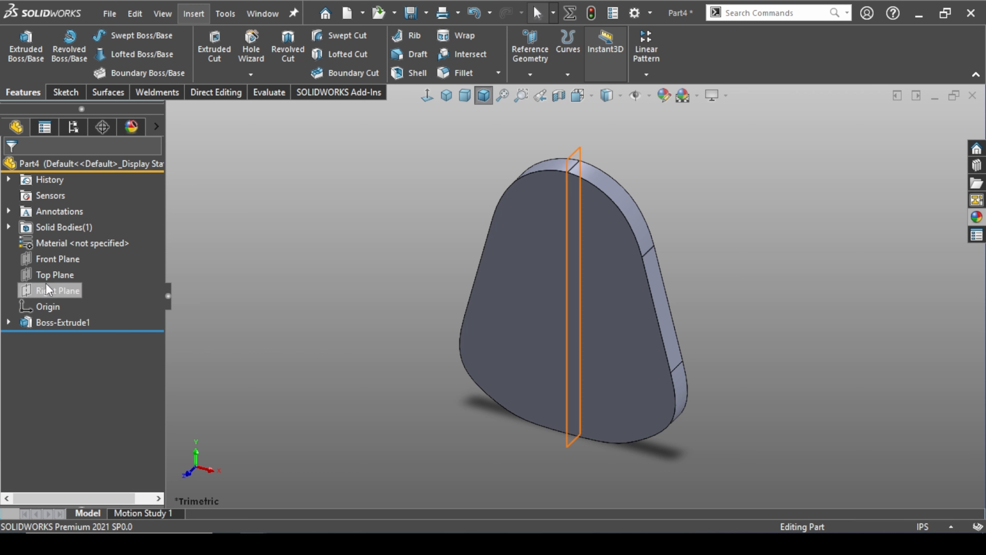
Start a sketch on the Right Plane and place one point on the body's bottom edge and one low on its left edge
click(50, 292)
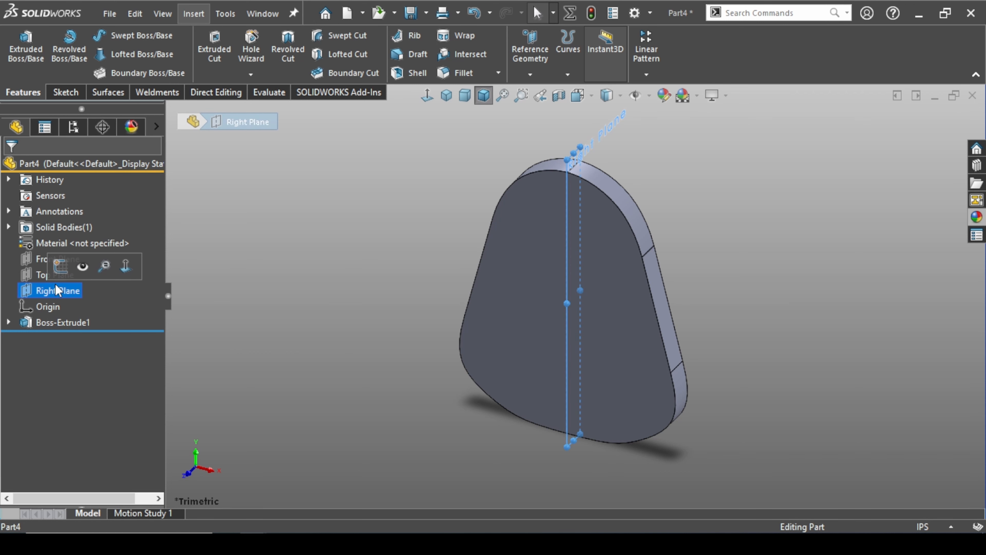
click(58, 270)
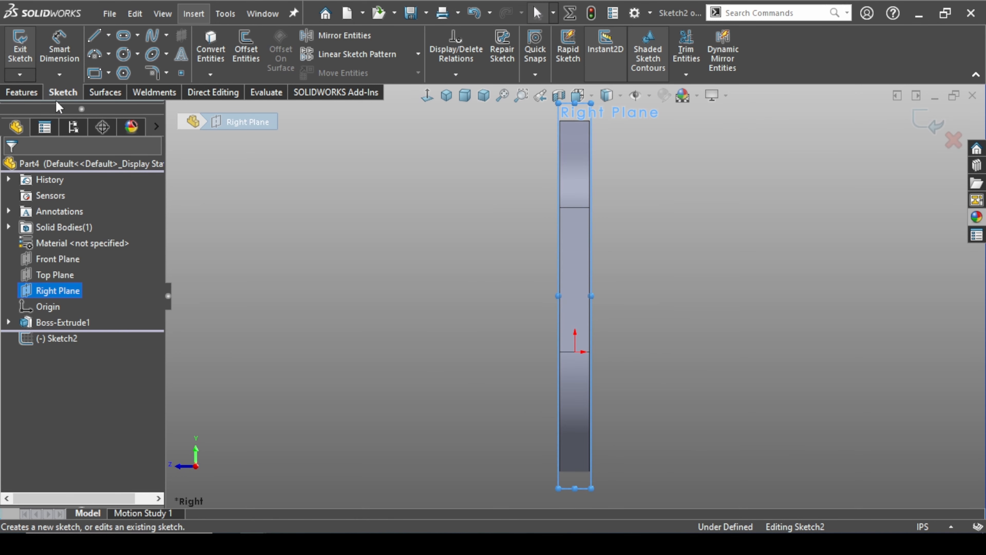
click(181, 74)
scroll(582, 480, down, 5)
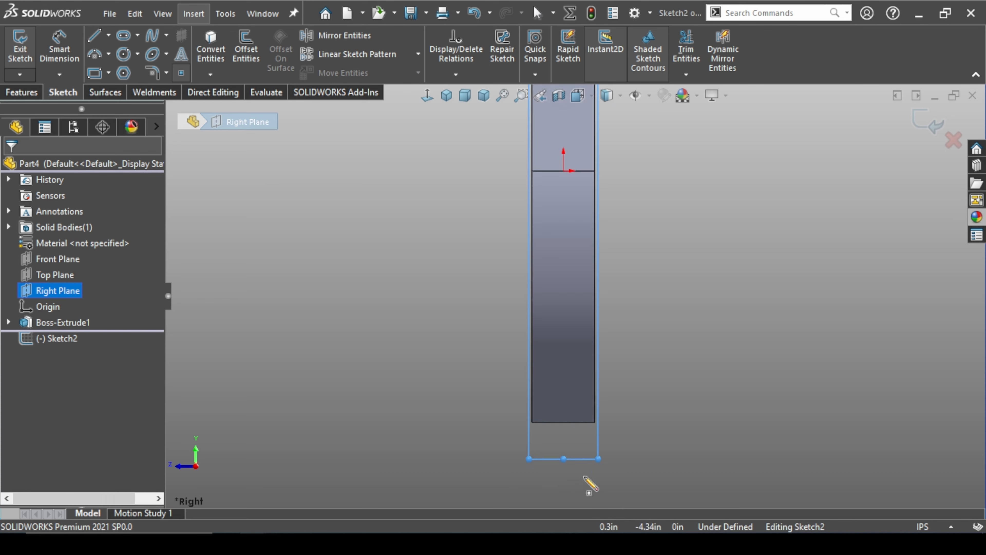
click(625, 396)
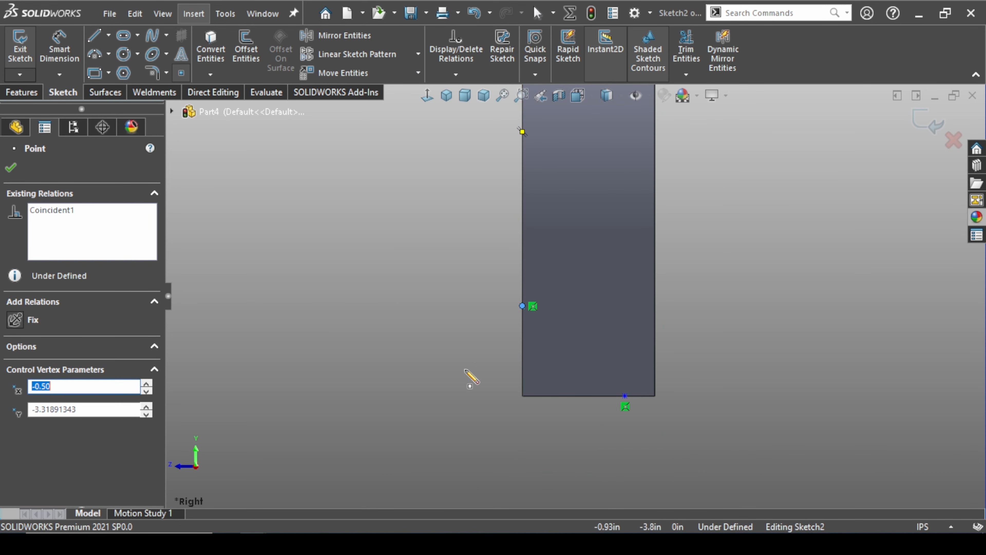
key(Escape)
Dimension the bottom-edge point at 0.75 in from the body's left edge
scroll(462, 368, down, 3)
scroll(594, 314, up, 3)
scroll(748, 269, down, 2)
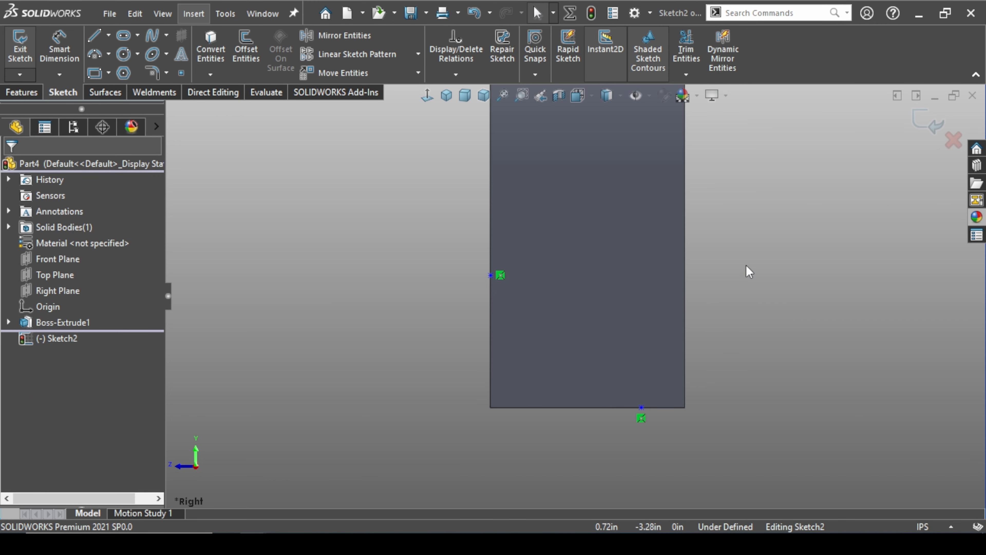
click(59, 48)
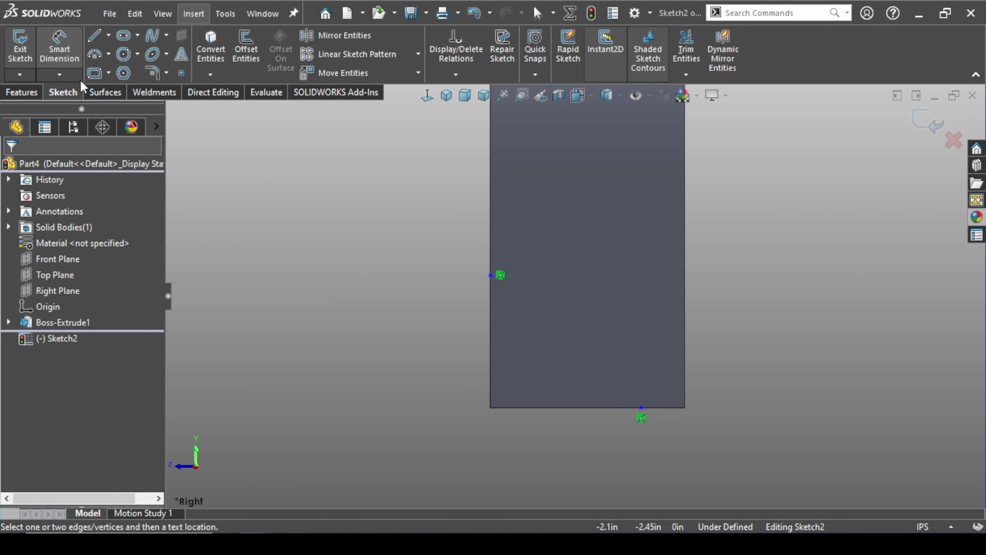
click(641, 407)
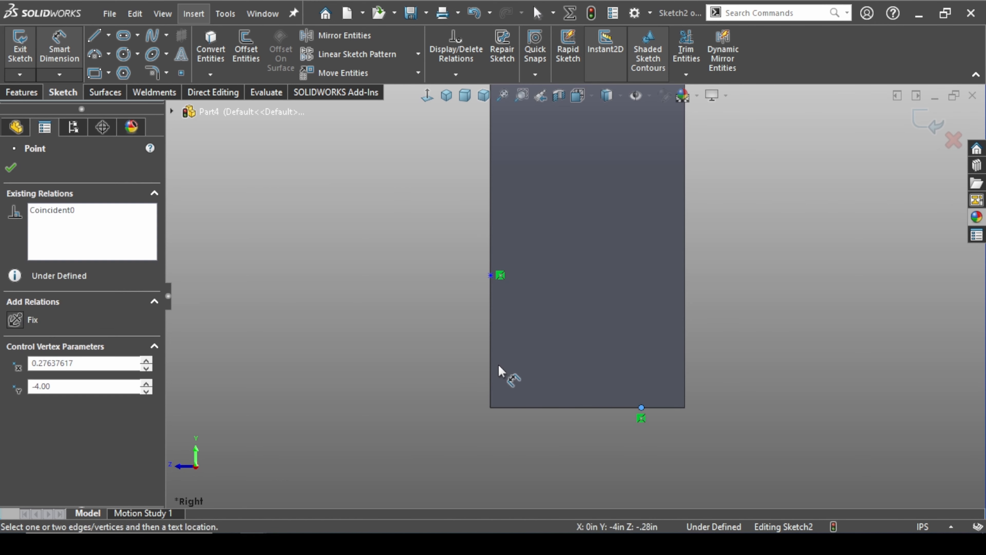
click(490, 345)
click(559, 472)
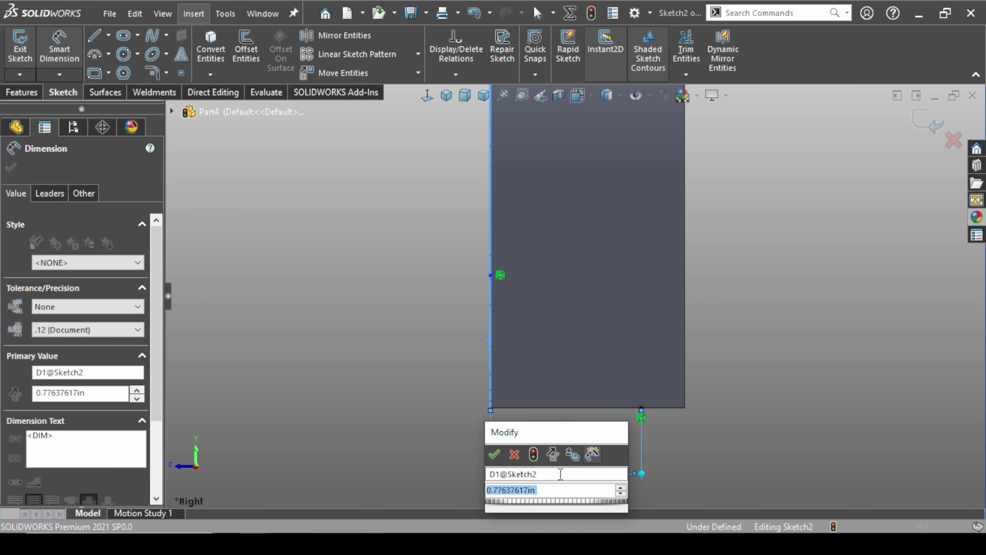
text(.75)
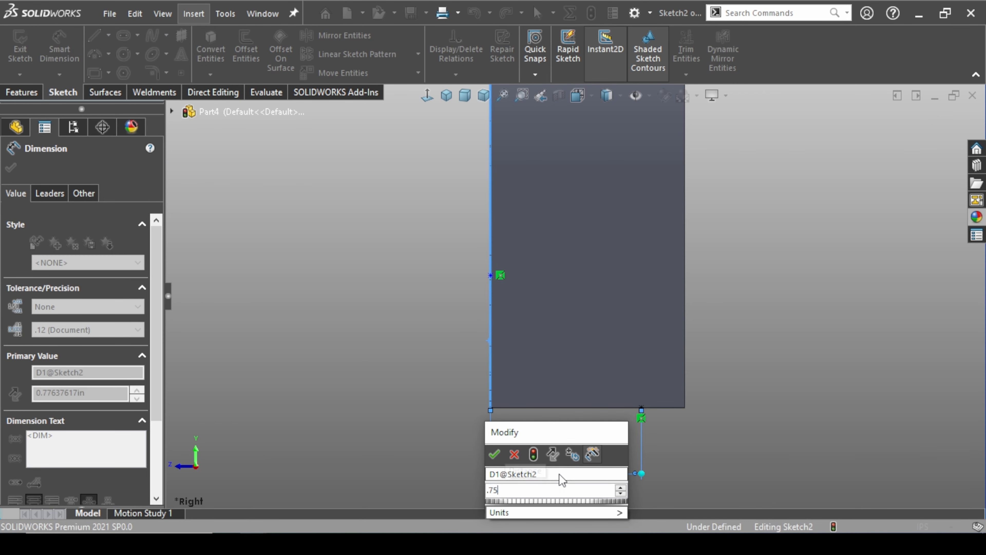
key(Return)
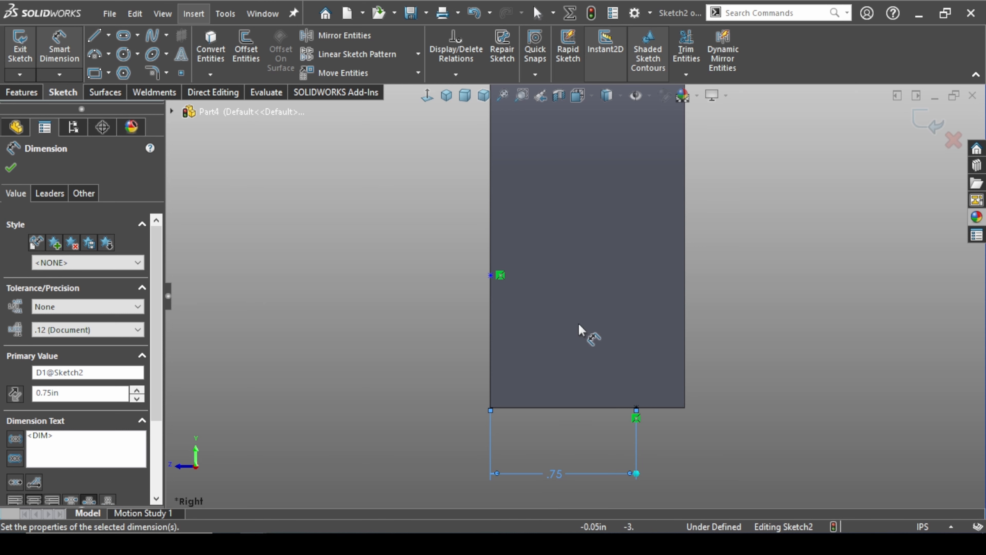
Dimension the left-edge point at 0.5 in above the body's bottom edge and finish dimensioning
click(490, 275)
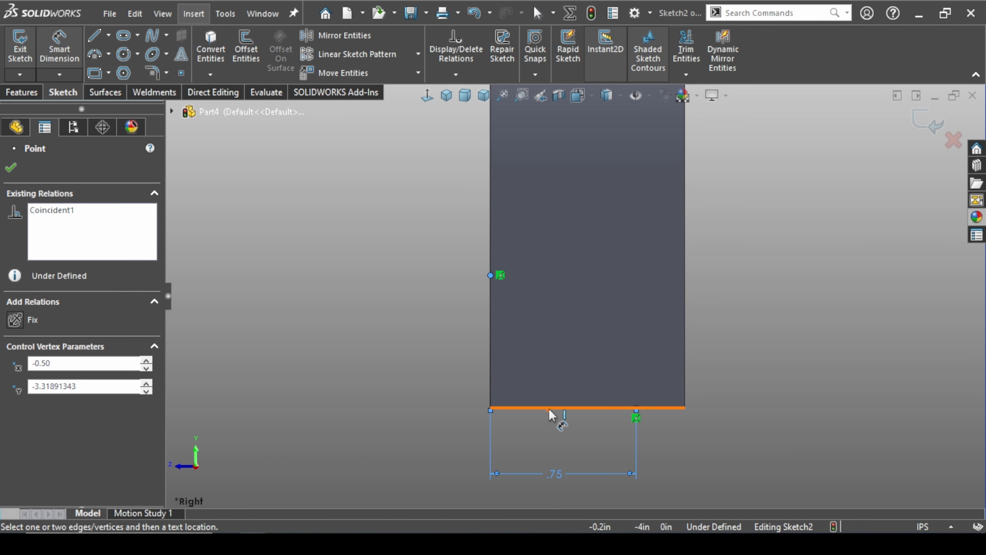
click(549, 408)
click(443, 374)
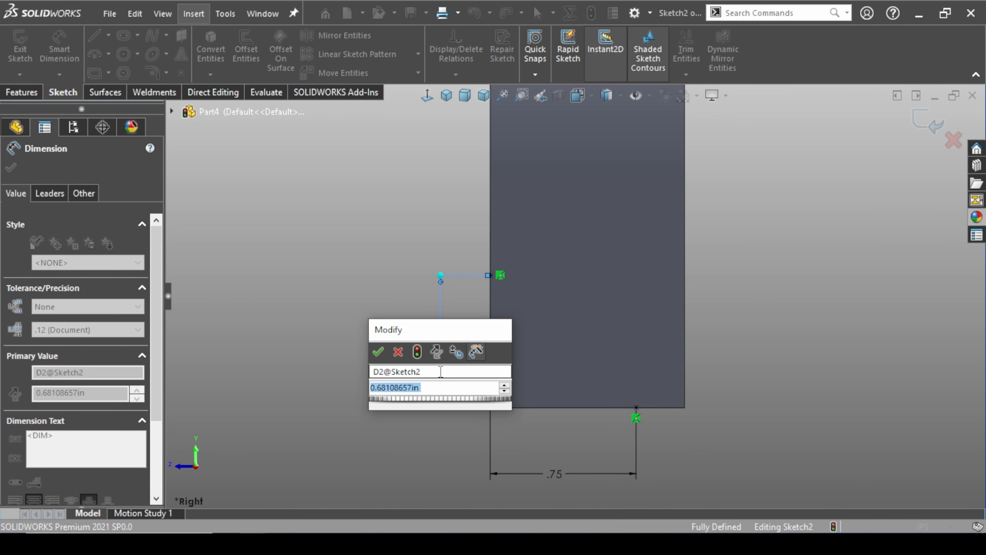
text(.5)
key(Return)
key(Escape)
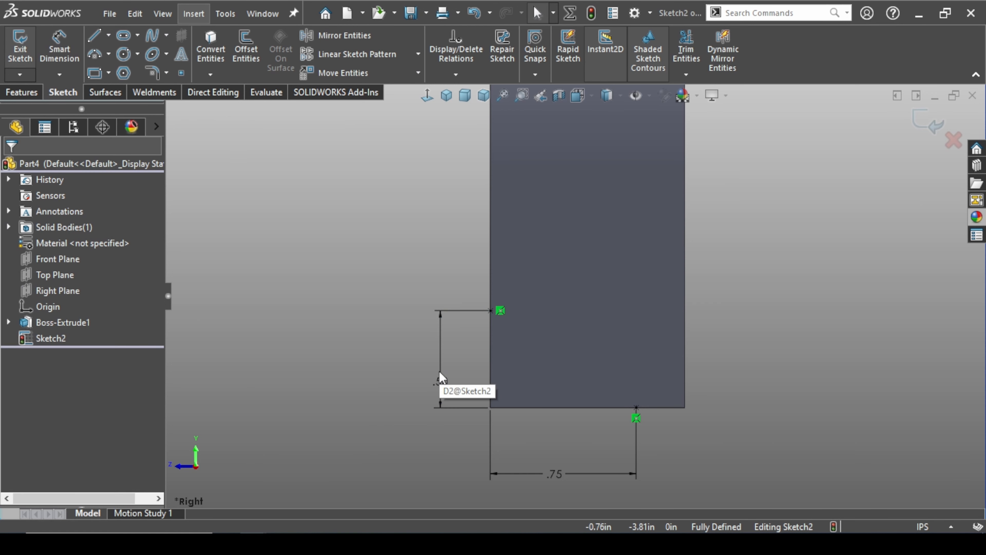
Sketch a diagonal line about 1.6 in long across the body's lower left corner, overshooting both edges
click(95, 37)
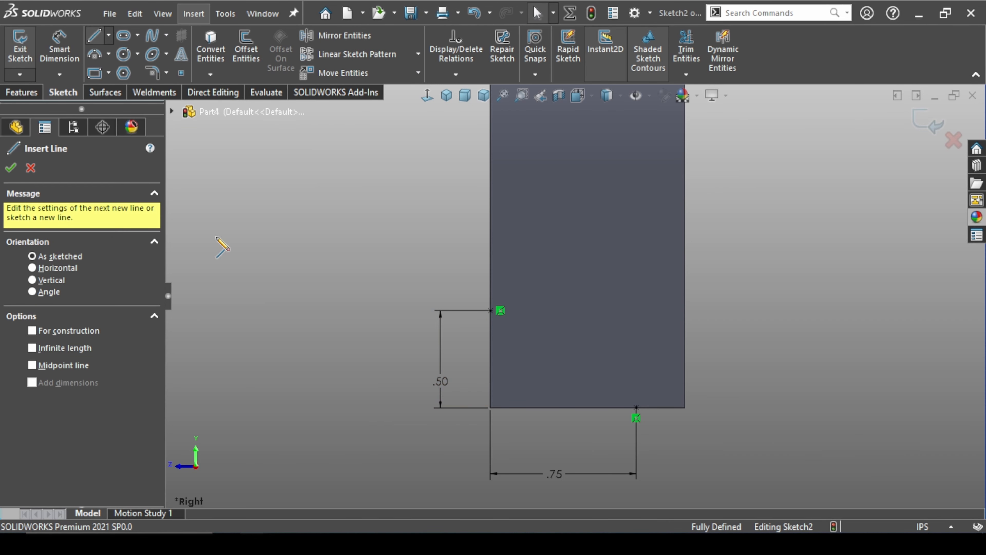
click(453, 267)
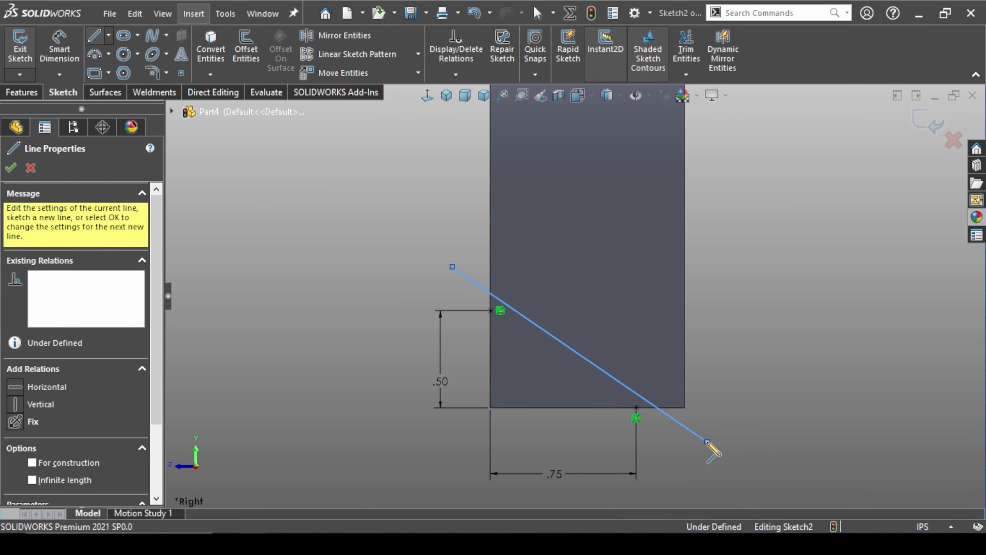
key(Escape)
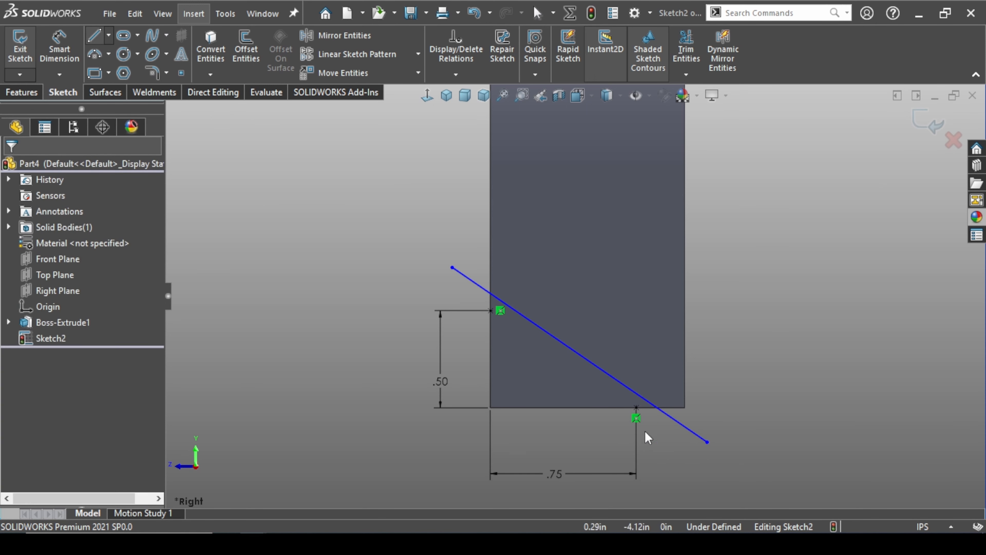
Make the diagonal line coincident with the left-edge point and the bottom-edge point
click(490, 310)
ctrl+click(500, 300)
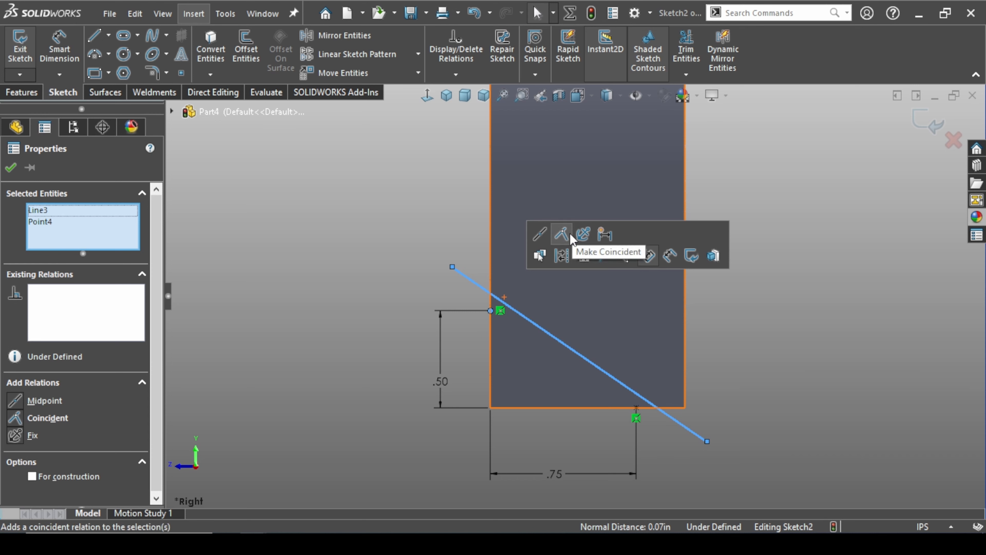
click(563, 239)
click(737, 412)
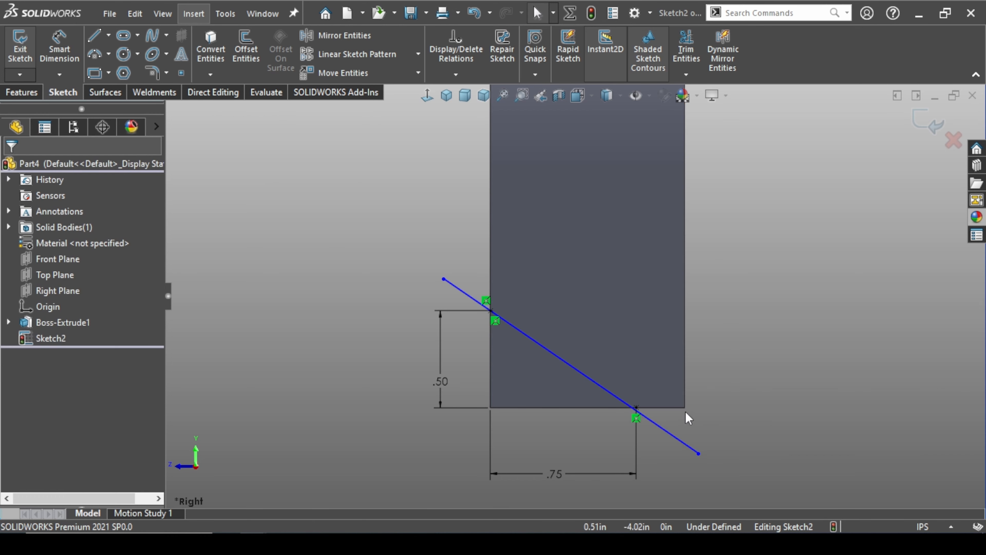
click(649, 417)
ctrl+click(636, 408)
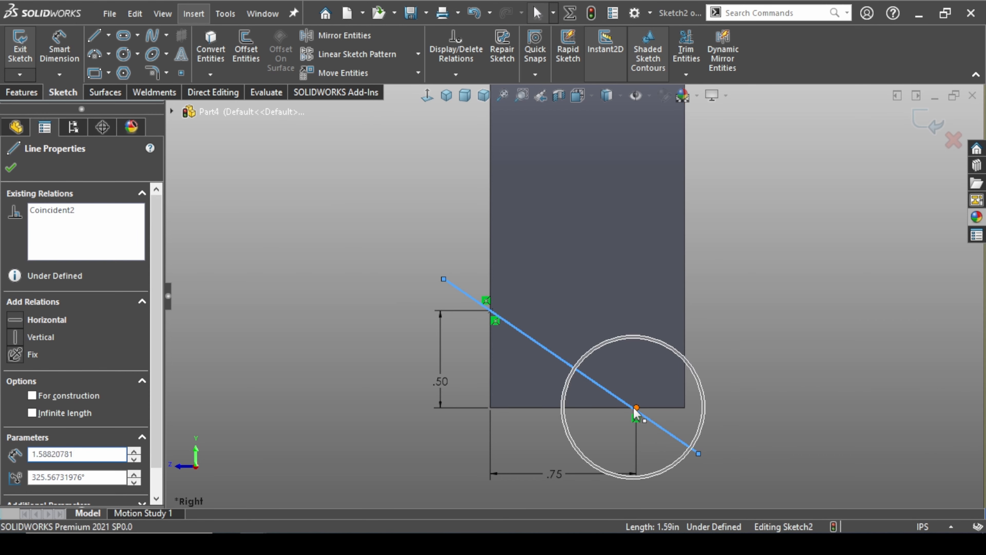
click(705, 343)
click(690, 468)
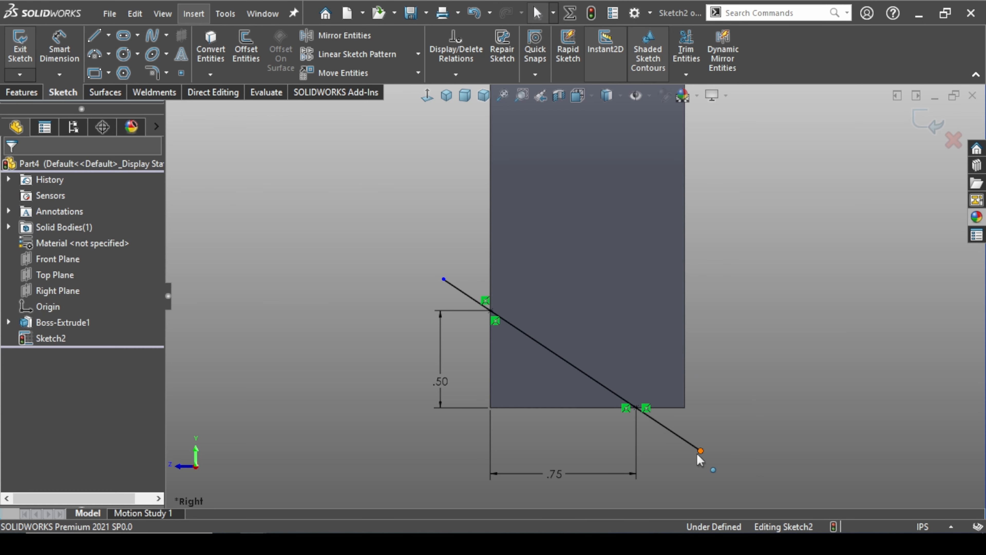
Stretch both free ends of the diagonal line slightly farther beyond the body's edges
mouse_move(700, 452)
mouse_down()
mouse_move(618, 397)
mouse_move(707, 454)
mouse_up()
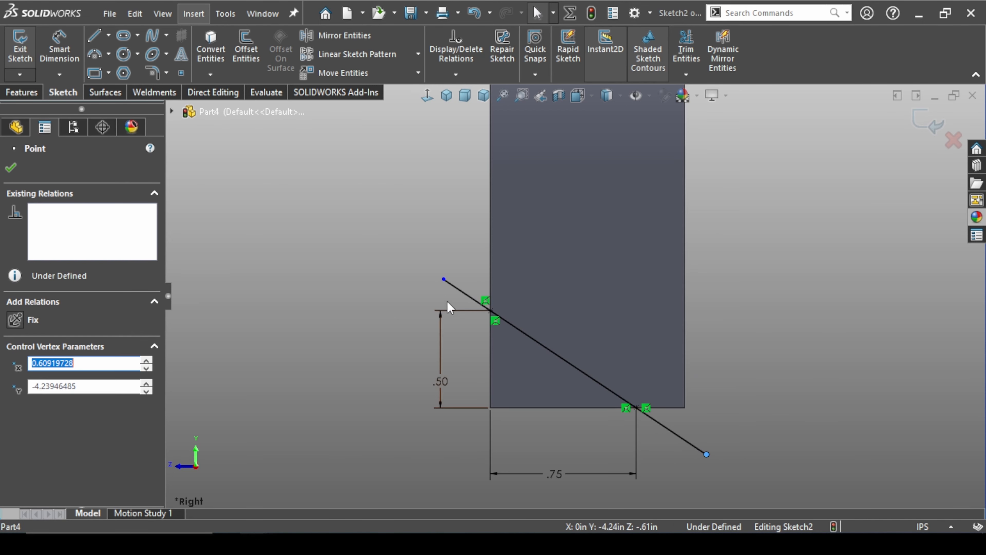
drag(444, 280, 466, 297)
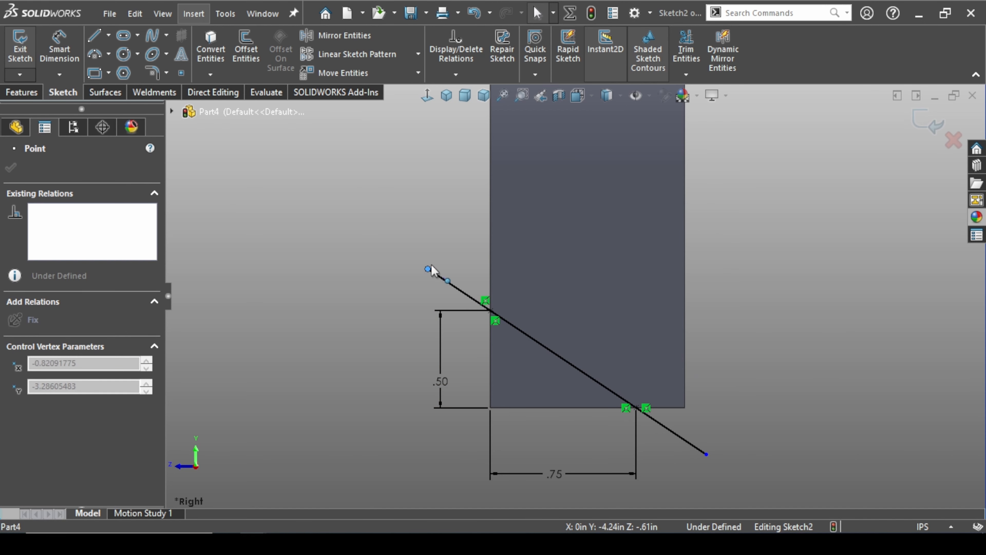
drag(431, 269, 429, 269)
click(737, 282)
key(z)
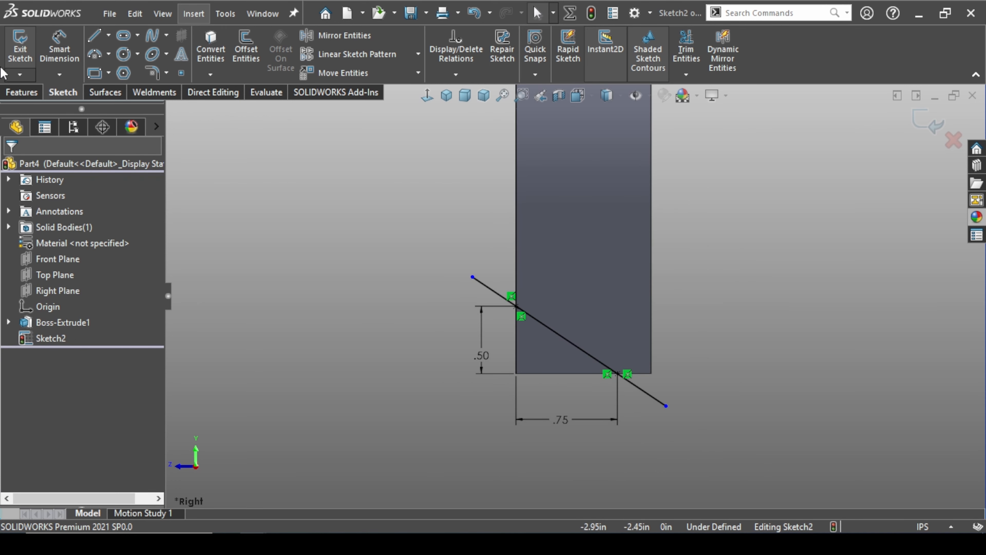
Extrude-cut the body along the diagonal line with Through All - Both, flipping the side to cut so only the lower corner is removed
click(21, 92)
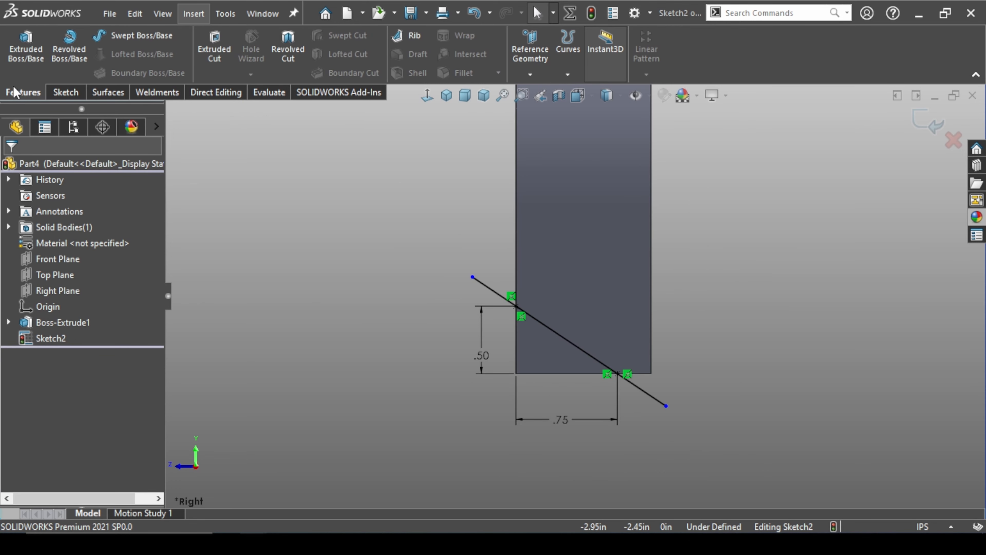
click(217, 51)
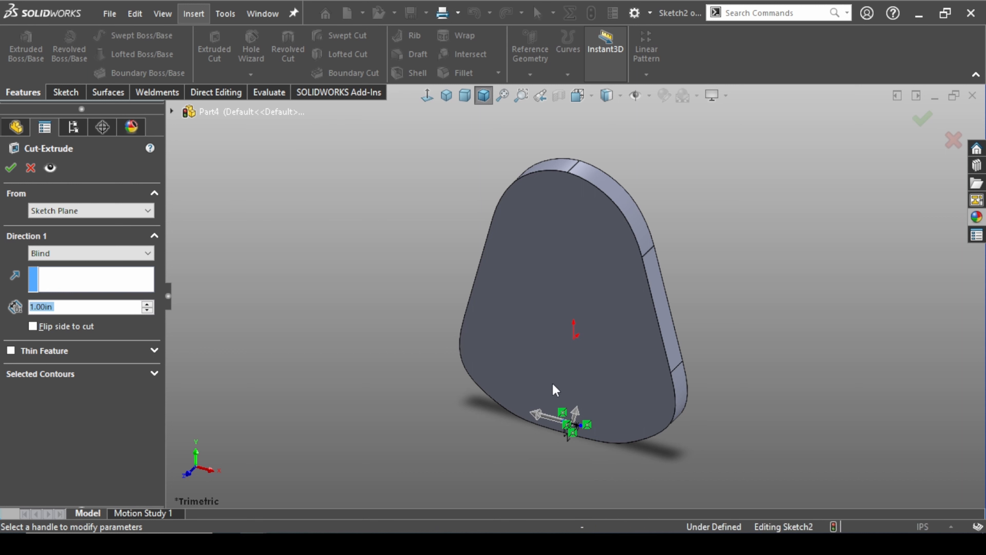
click(575, 412)
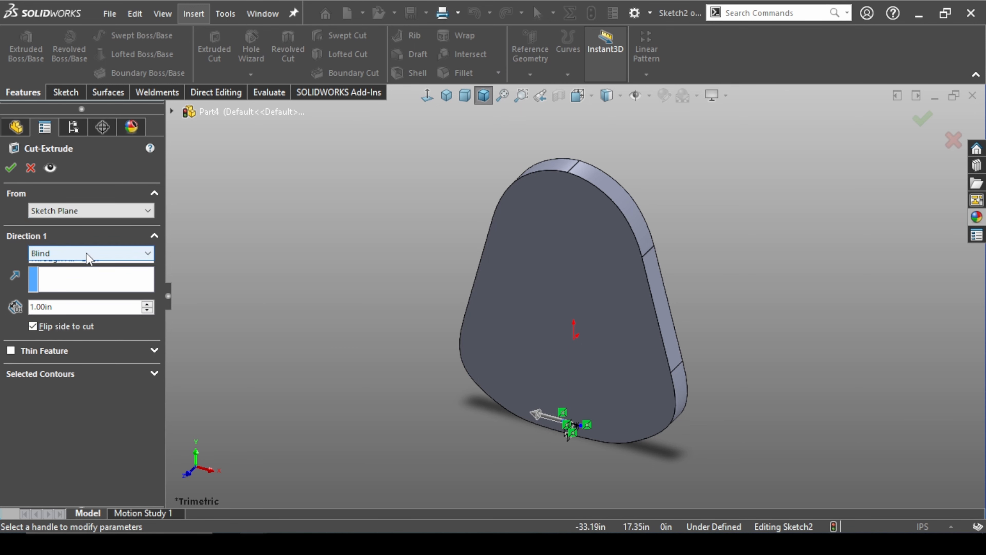
click(84, 280)
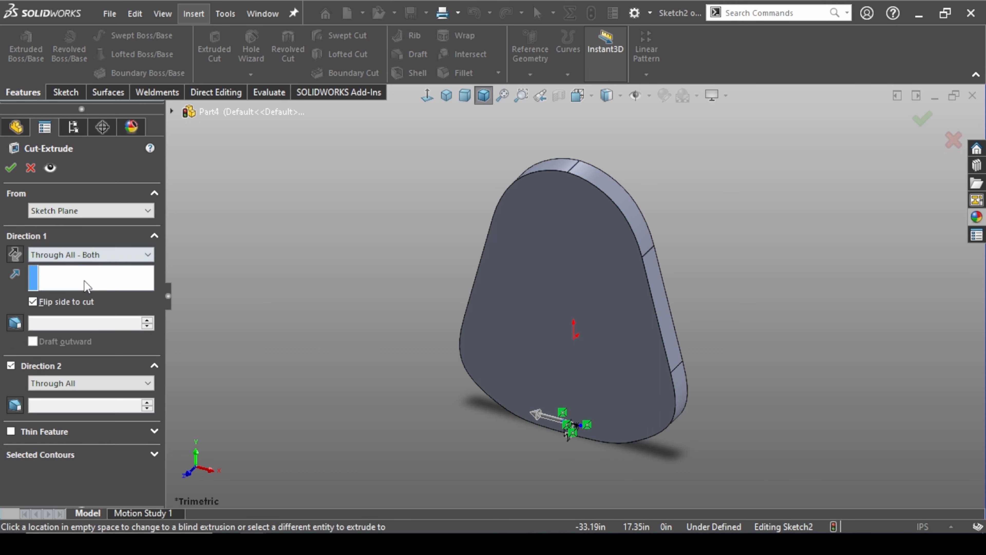
click(10, 170)
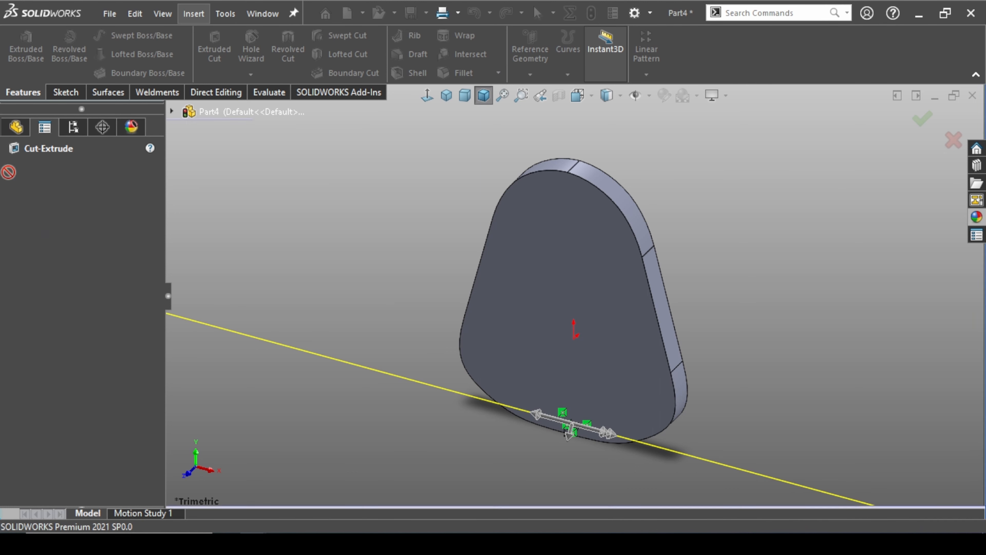
middle_drag(352, 407, 374, 330)
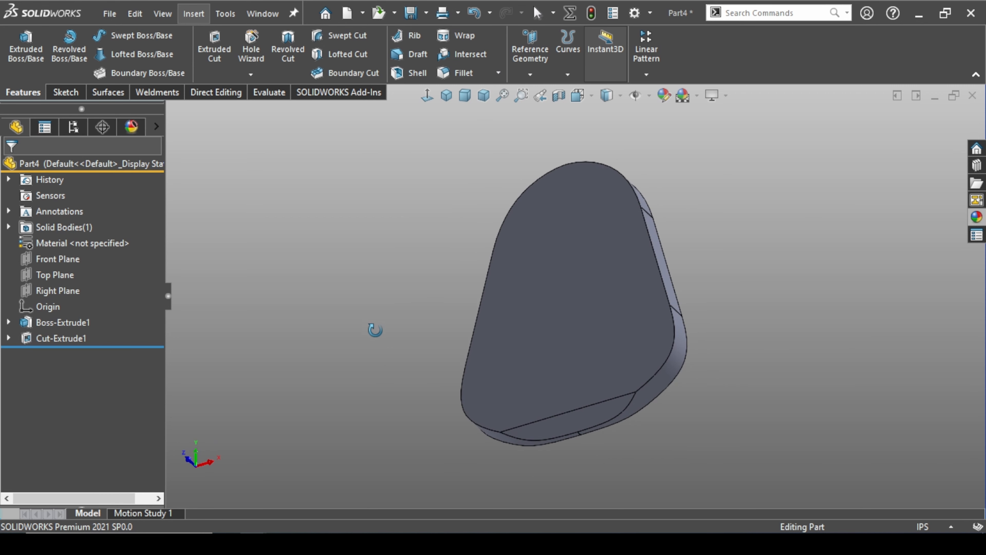
key(ctrl+7)
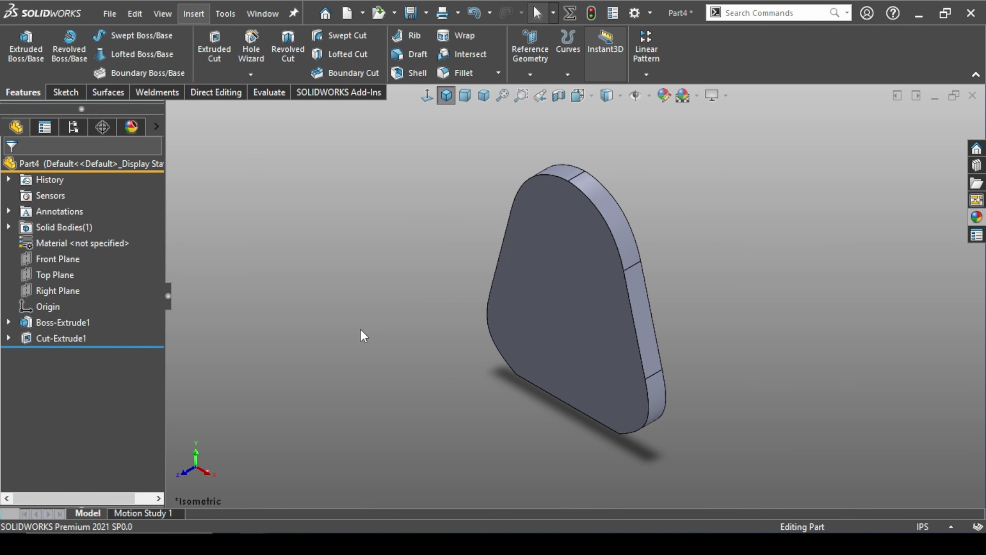
Start a variable size fillet on the front face's straight cut edge and its tangent chain of outline edges
click(485, 77)
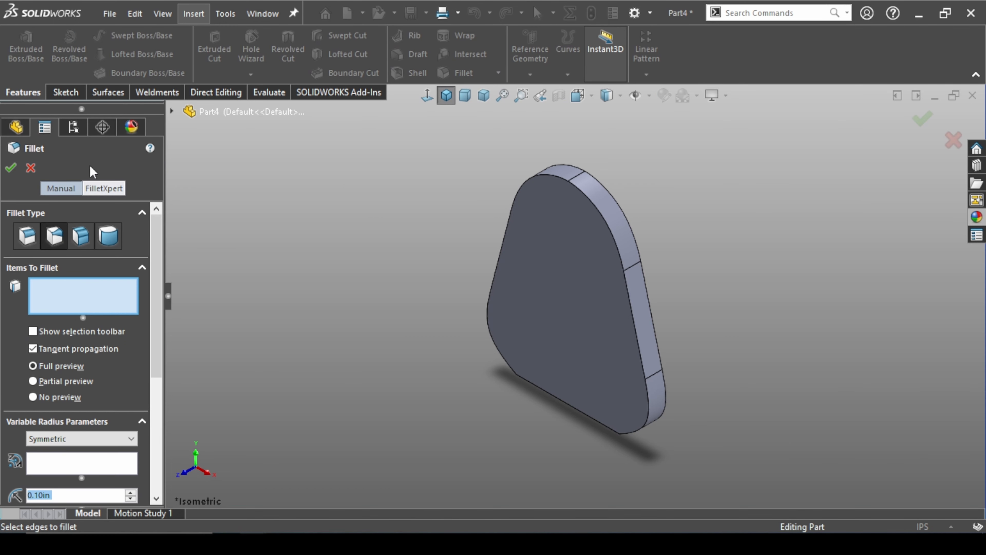
click(56, 242)
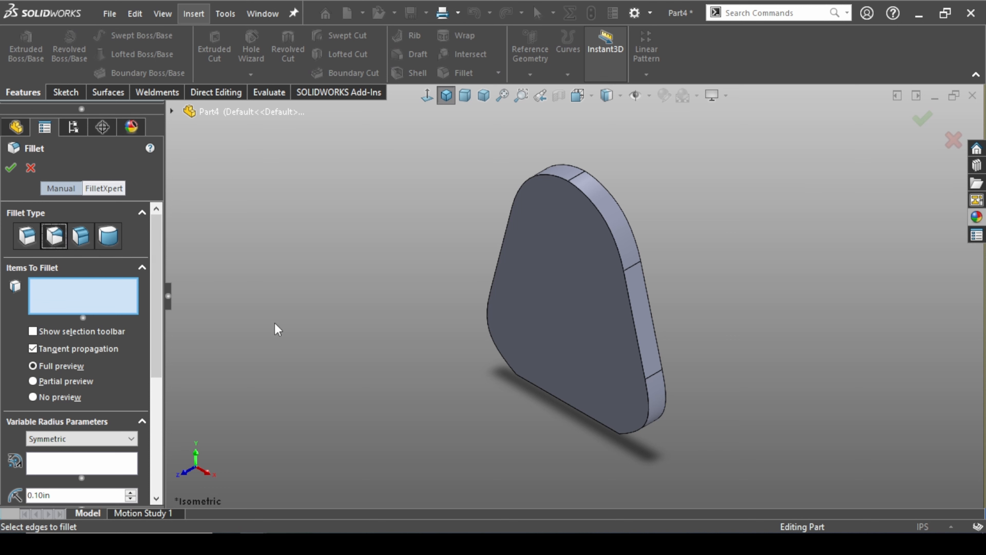
middle_drag(455, 472, 509, 353)
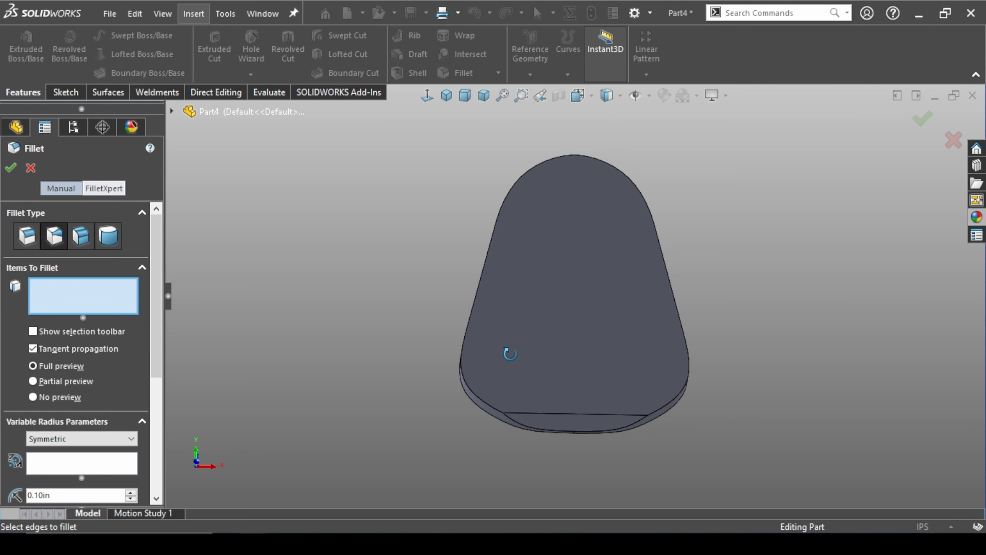
click(564, 414)
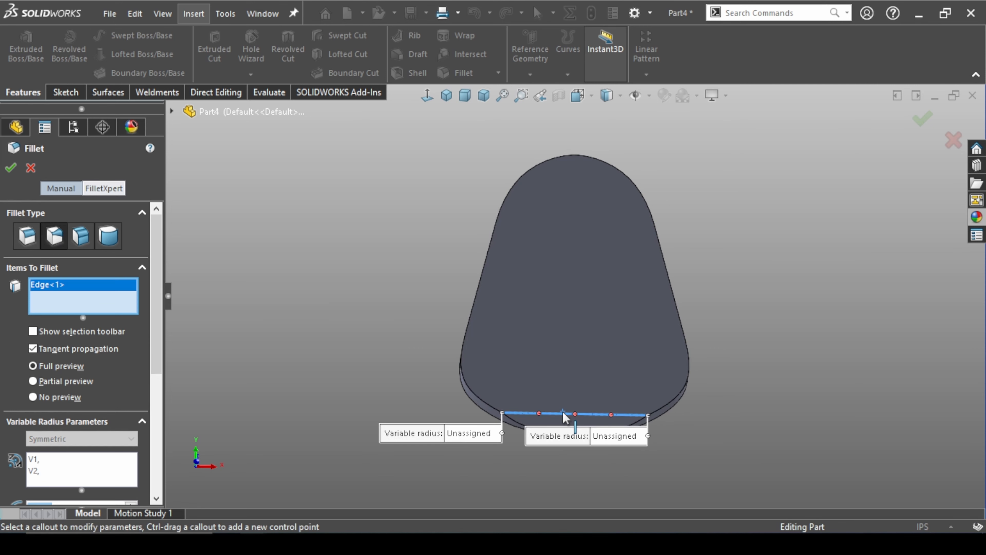
scroll(676, 396, down, 3)
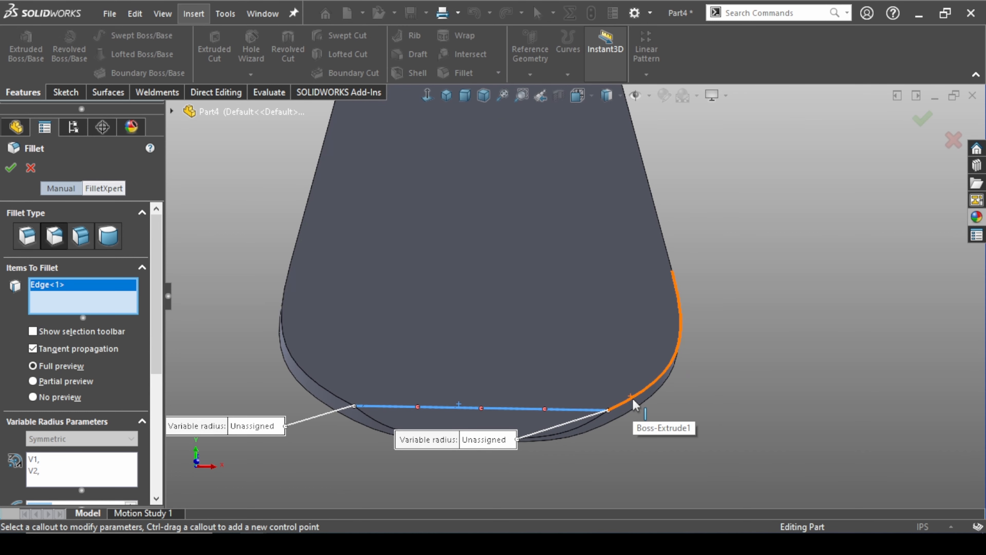
right_click(633, 398)
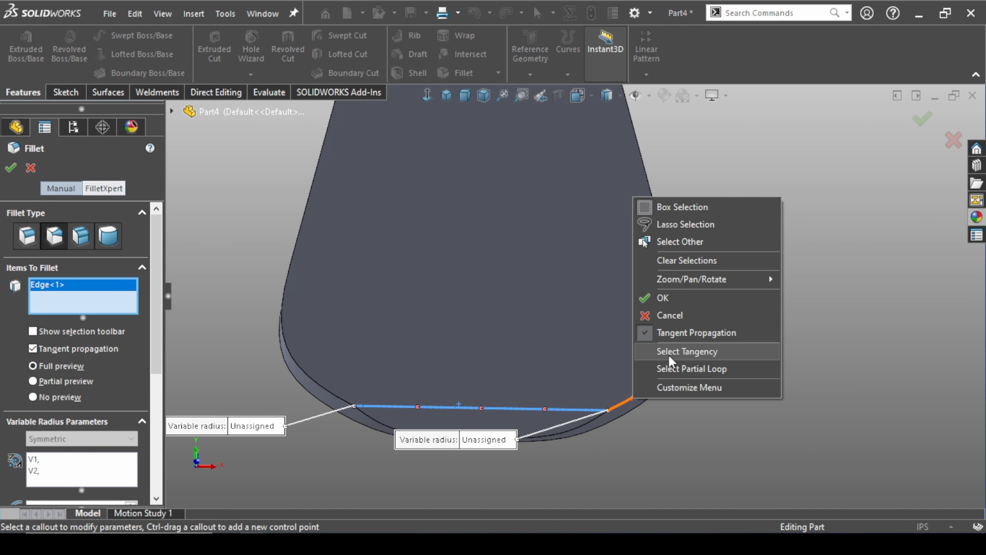
click(686, 351)
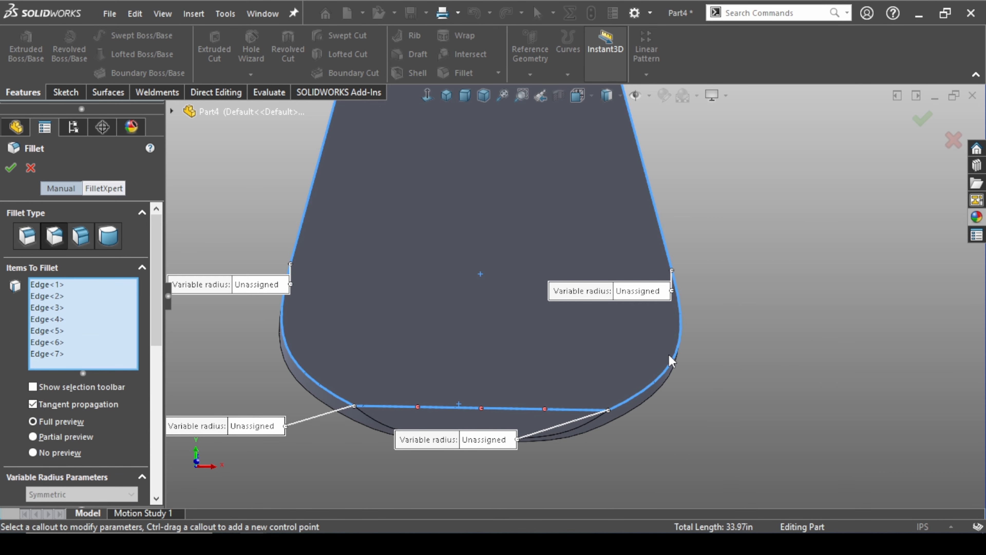
Assign a 1 in variable radius to the lower left side vertex and the left end of the cut edge
key(f)
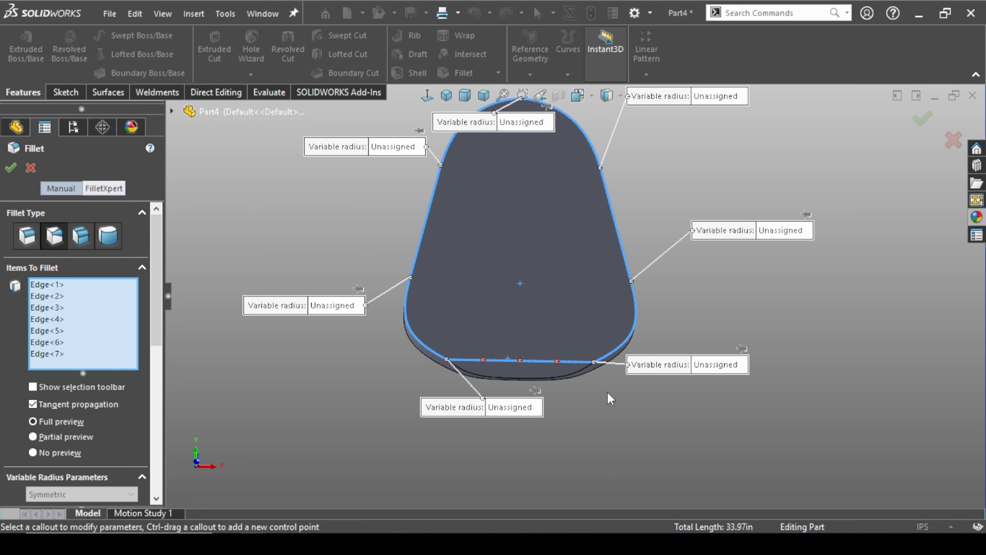
scroll(569, 309, up, 3)
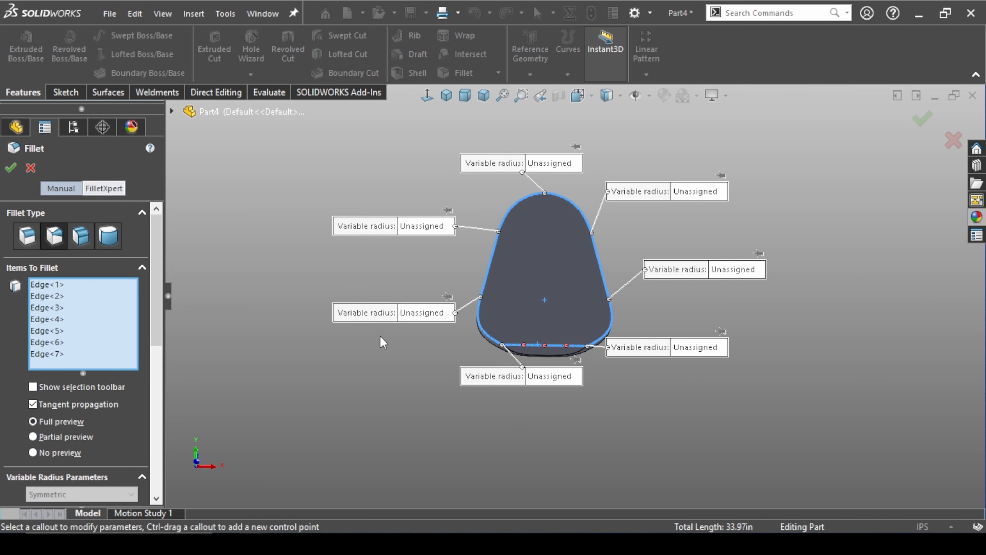
click(423, 312)
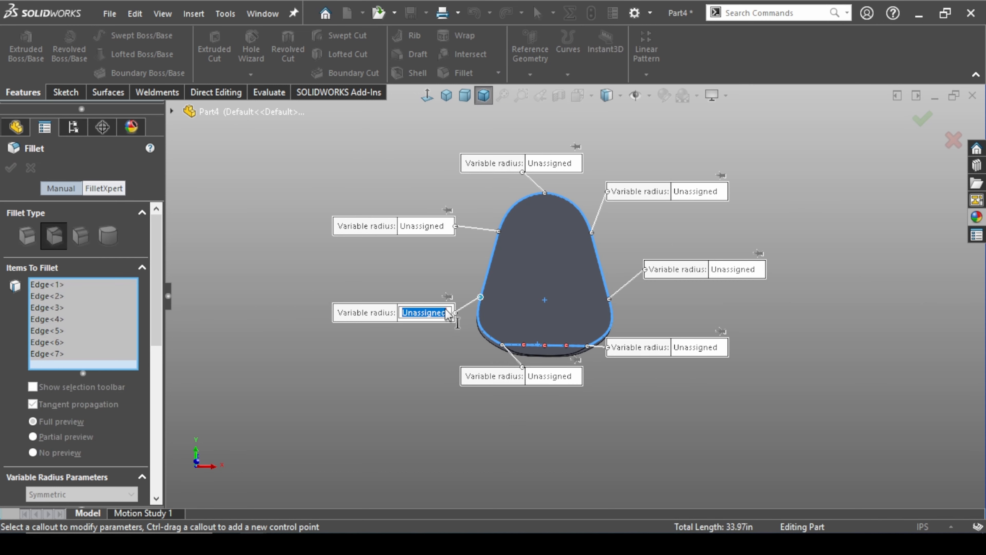
text(5)
key(Return)
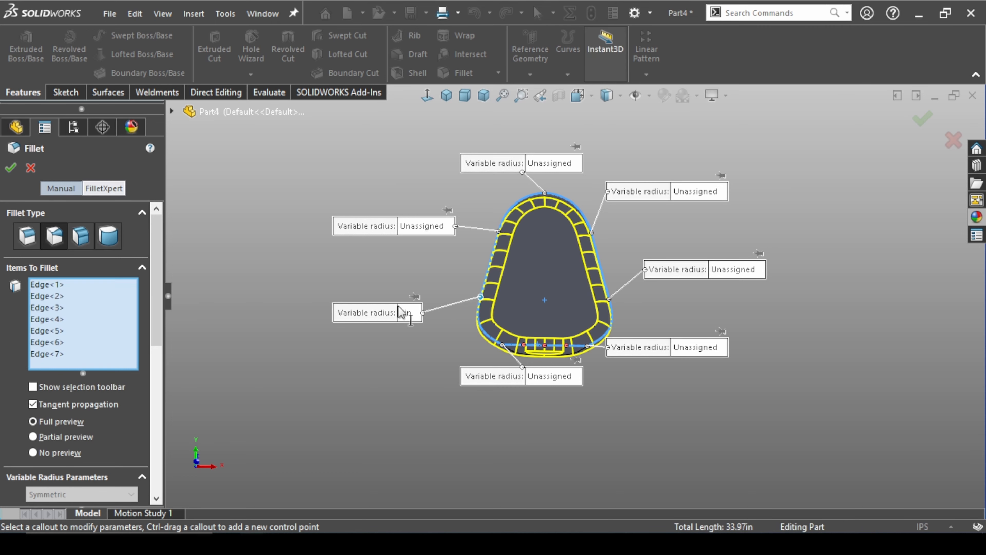
click(576, 381)
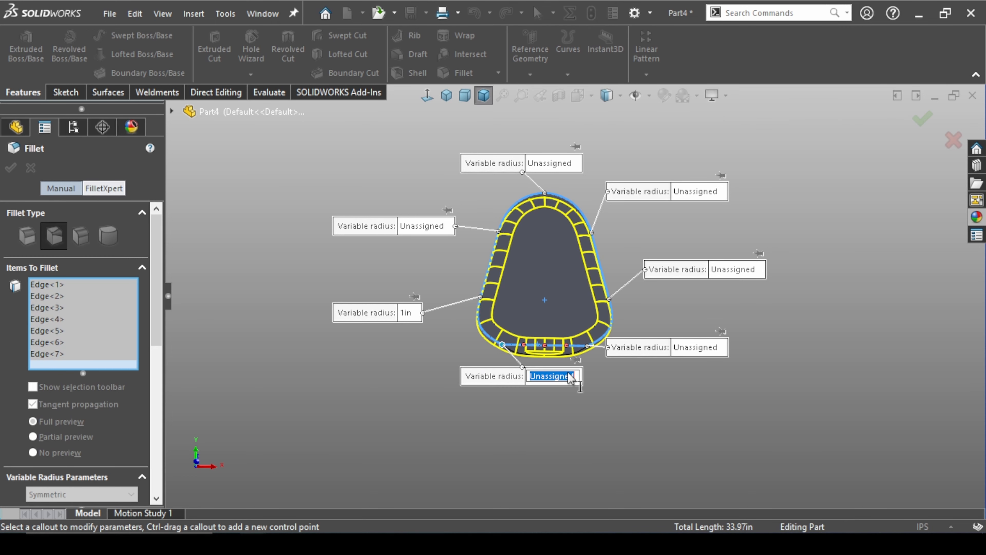
text(1)
key(Return)
Assign a 1 in variable radius to the right end of the cut edge and the lower right side vertex
click(695, 347)
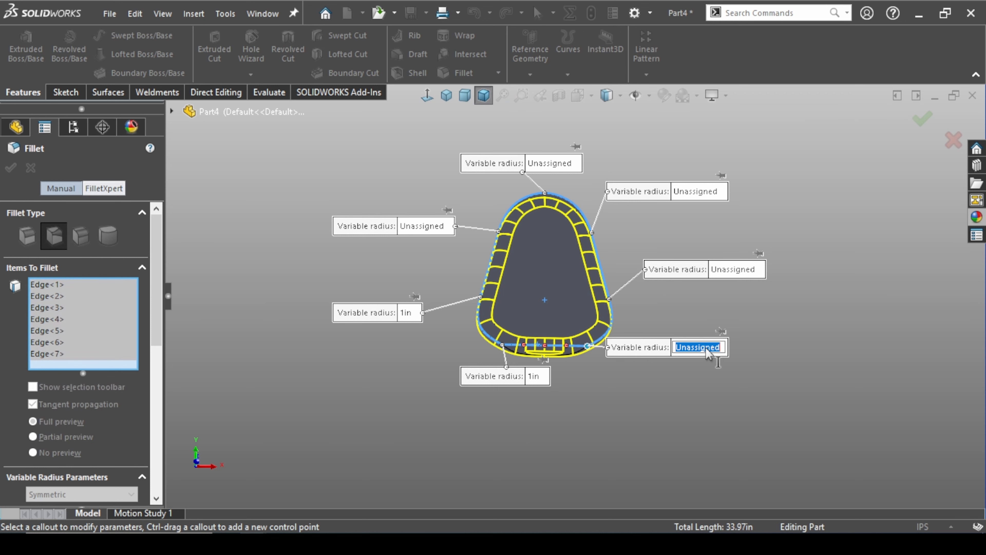
text(1)
key(Return)
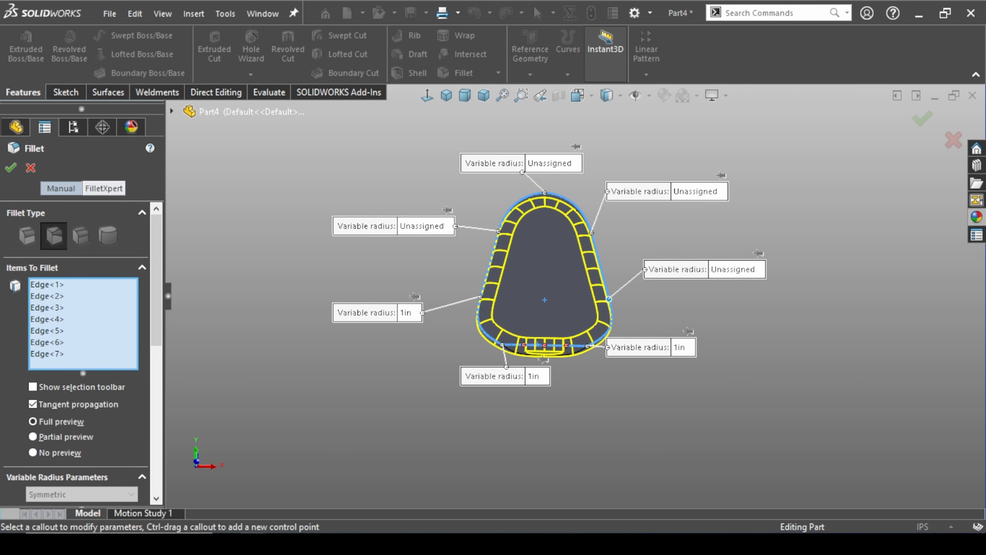
click(733, 269)
text(1)
key(Return)
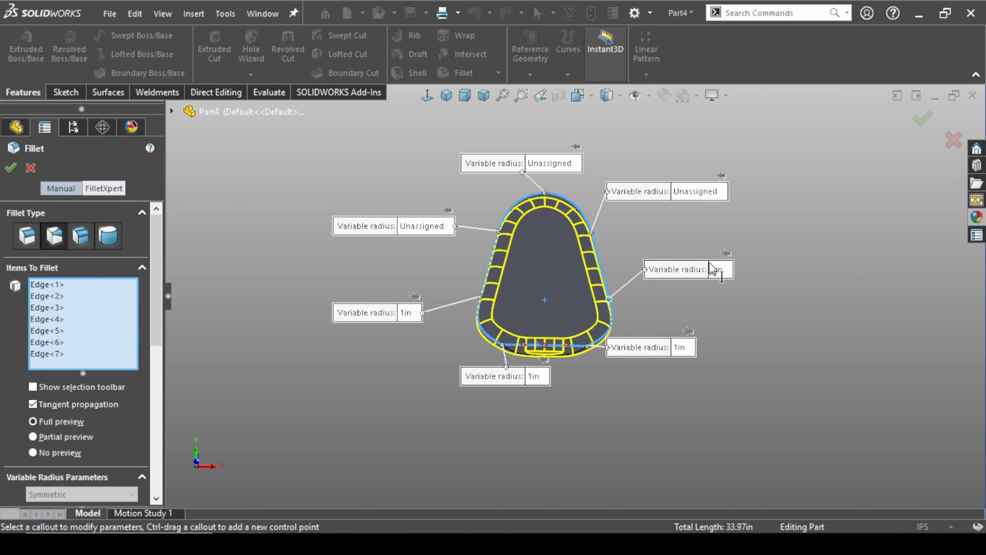
Assign a 0.5 in variable radius to the upper right and upper left side vertices of the outline
click(702, 195)
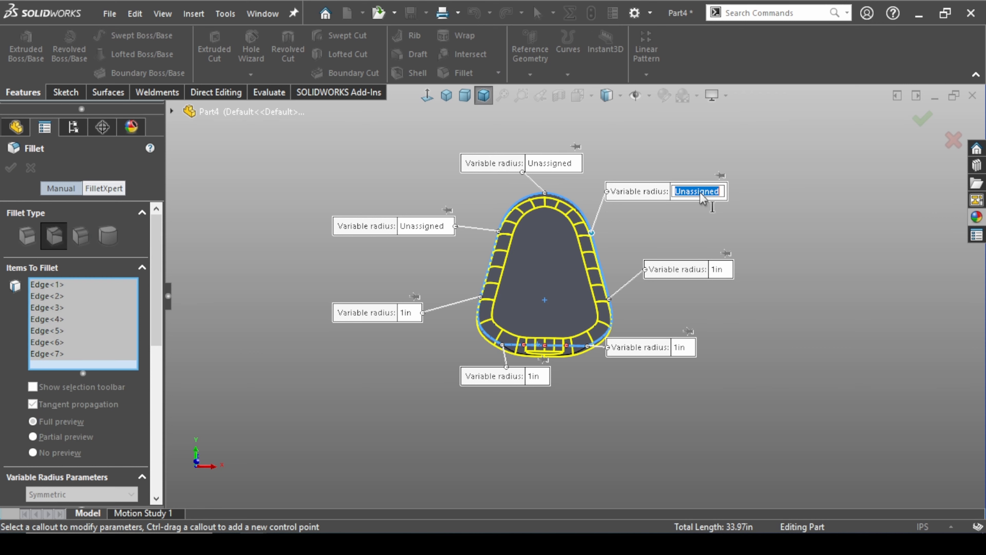
text(.5)
key(Return)
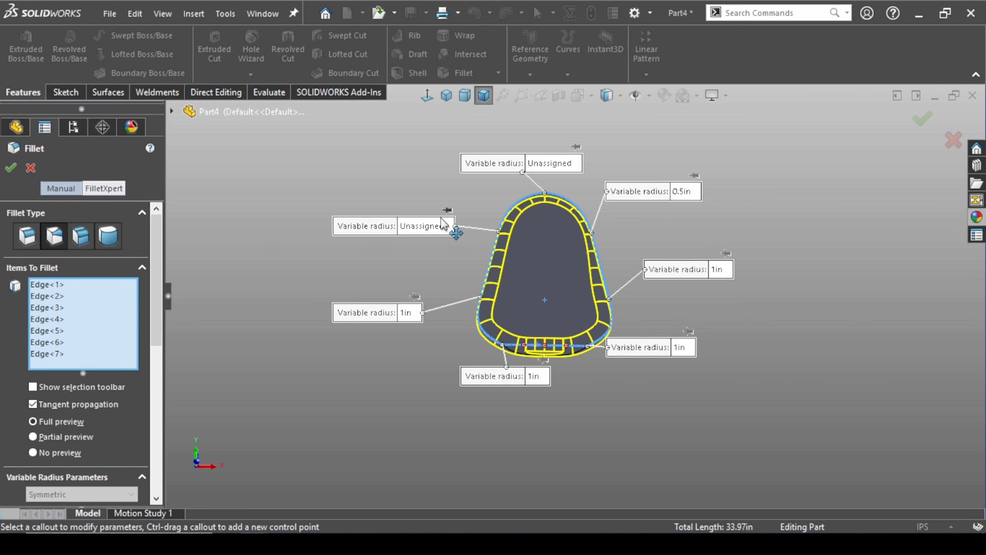
click(431, 225)
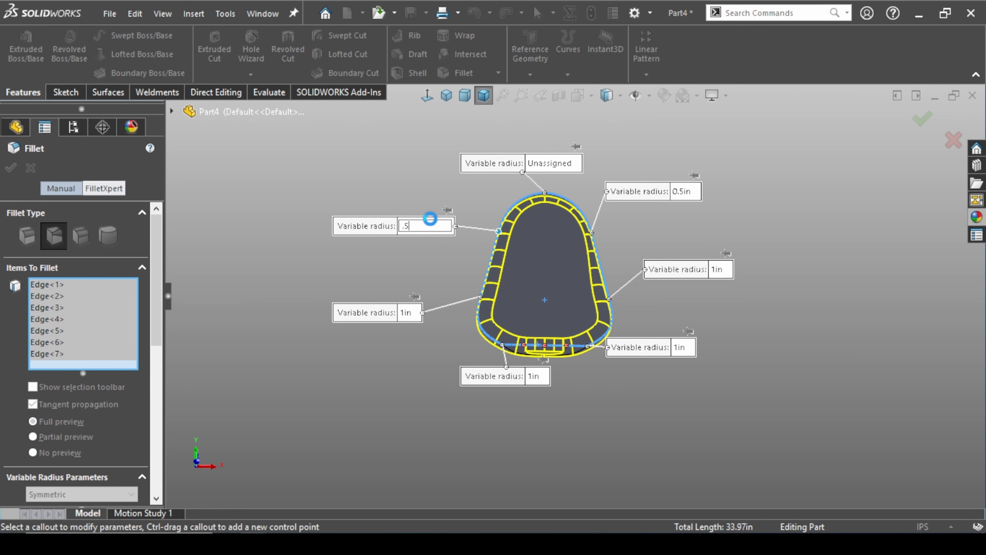
text(.5)
key(Return)
Assign a 0.125 in variable radius to the topmost vertex and complete the variable size fillet
click(563, 171)
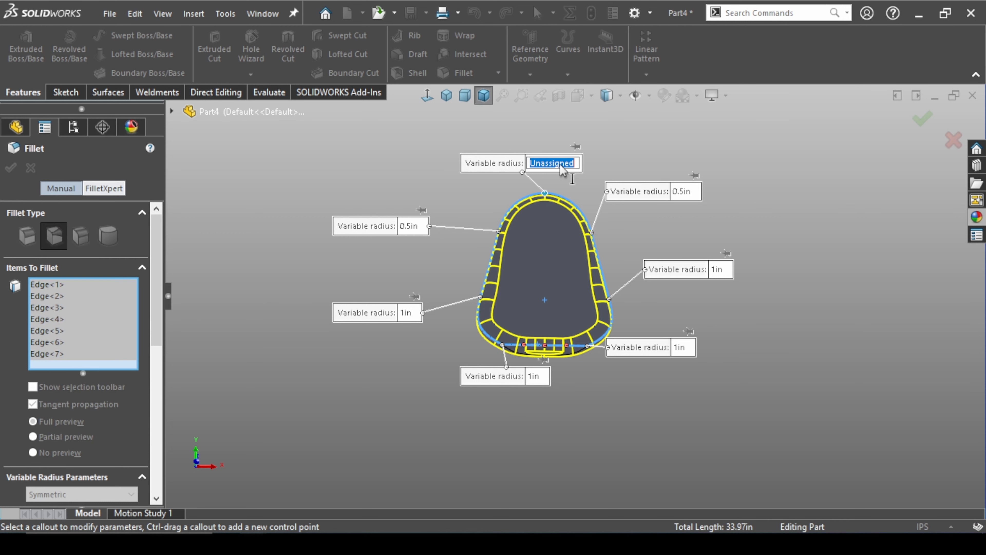
text(.125)
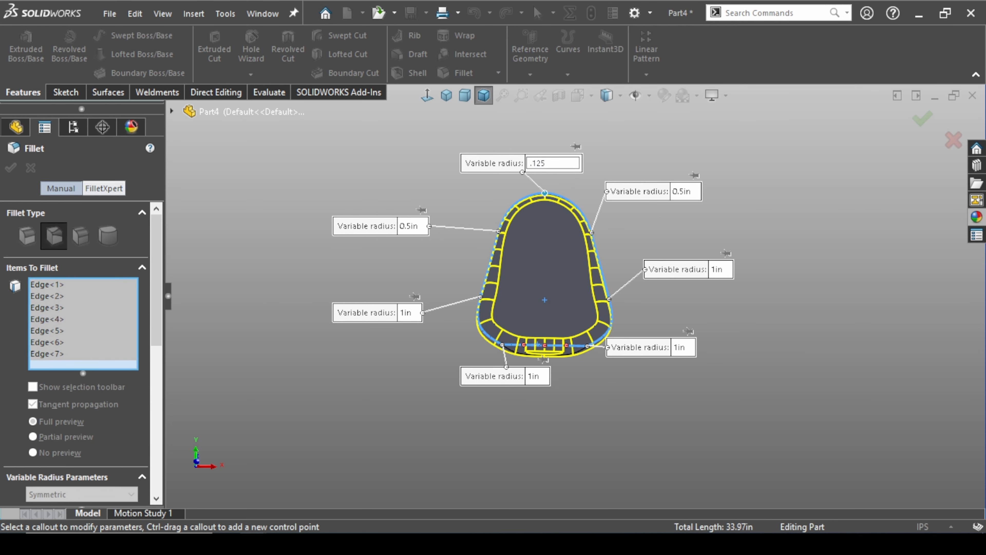
key(Return)
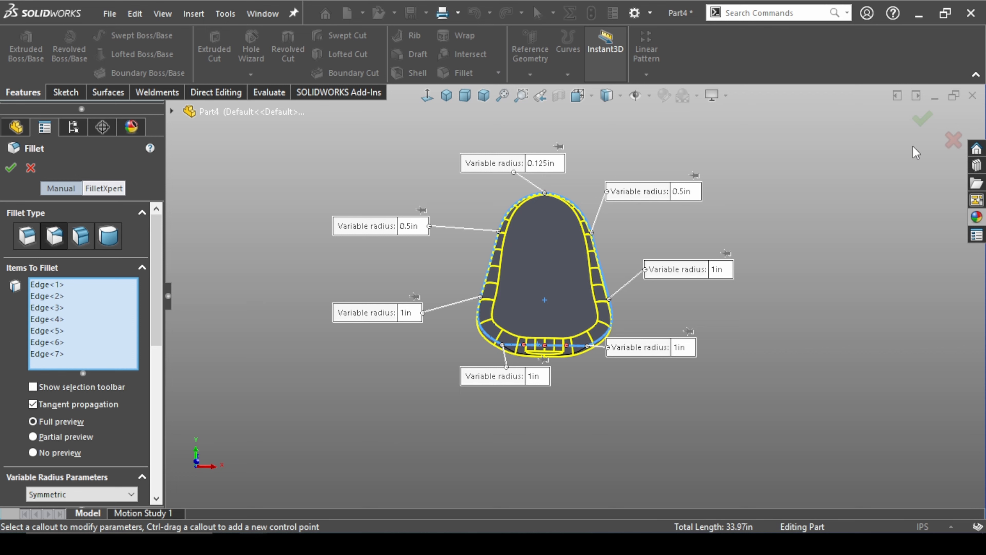
click(935, 120)
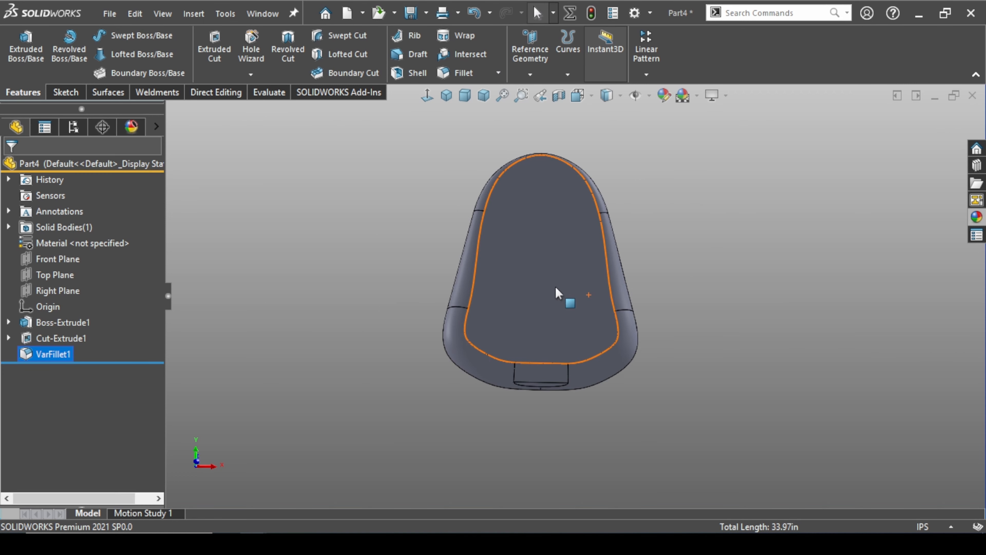
middle_drag(695, 229, 613, 263)
key(ctrl+7)
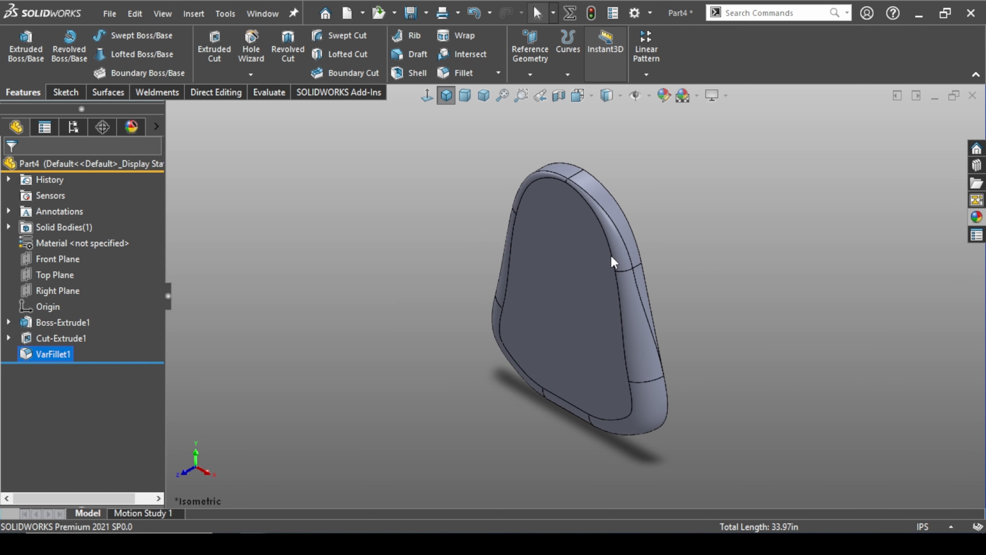
click(349, 333)
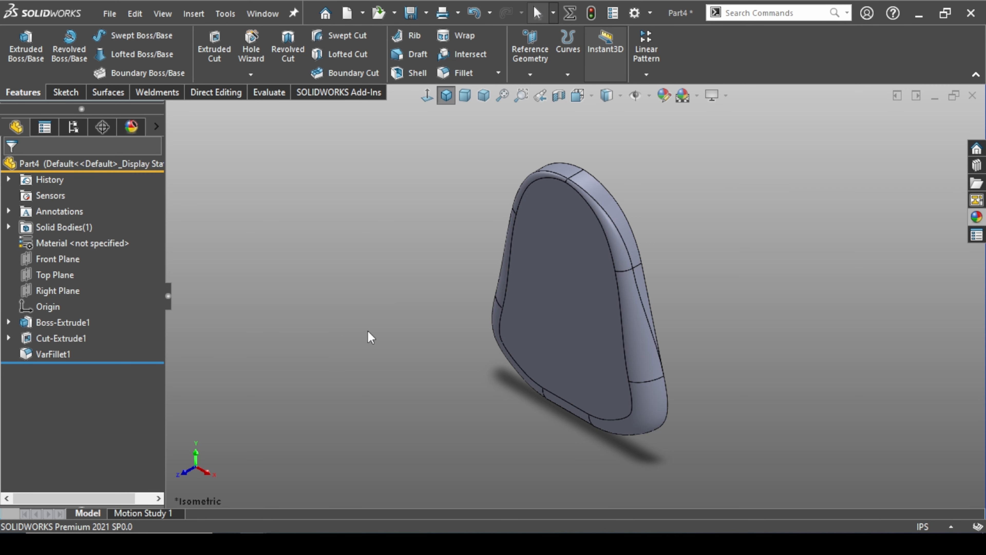
Start a sketch on the Right Plane and draw a diagonal line from above the body's top front corner down past its back edge
click(75, 292)
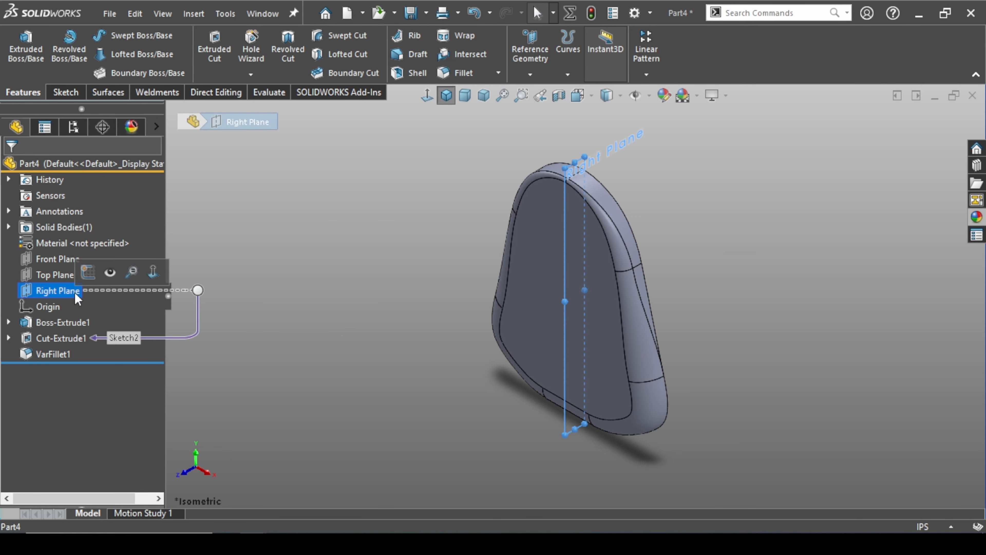
click(95, 276)
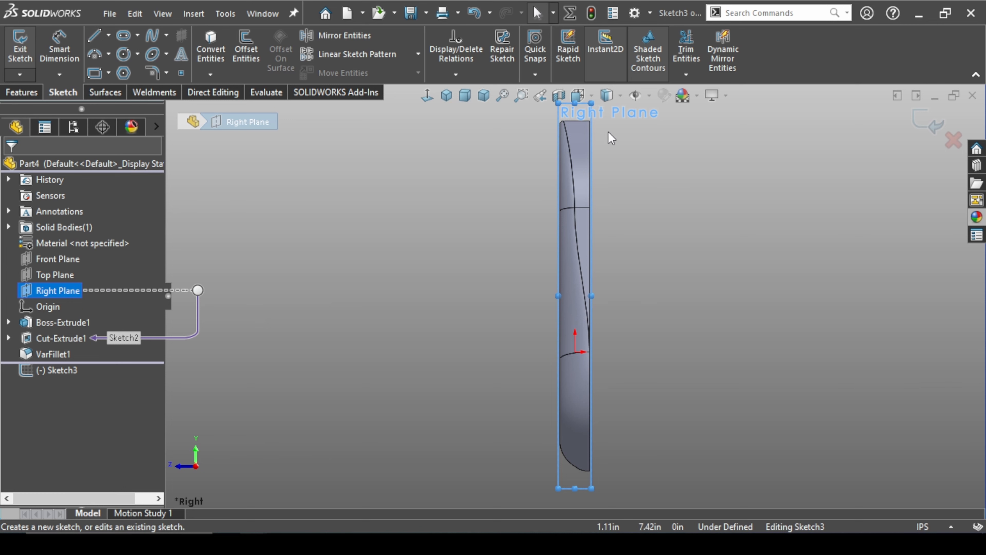
scroll(612, 134, down, 3)
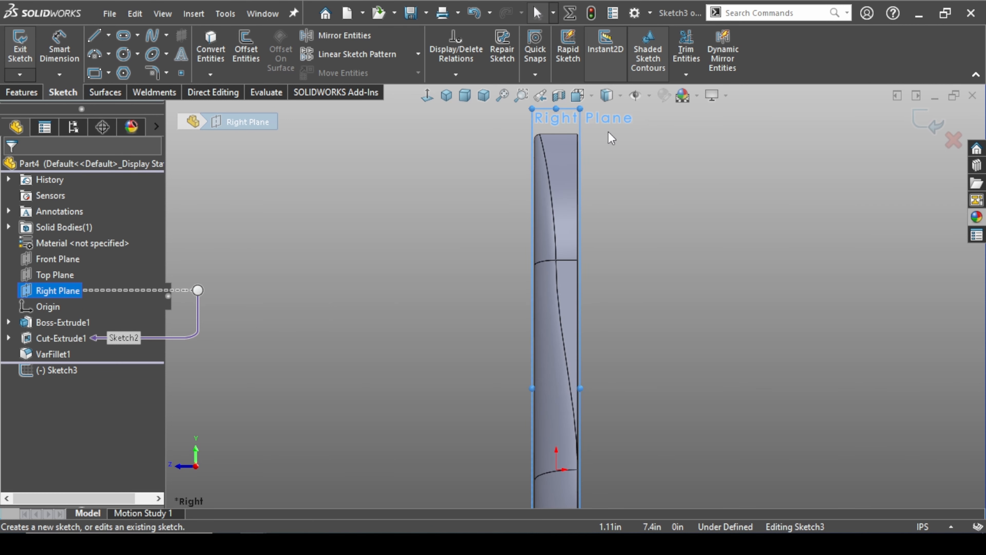
scroll(611, 139, down, 1)
scroll(586, 190, down, 1)
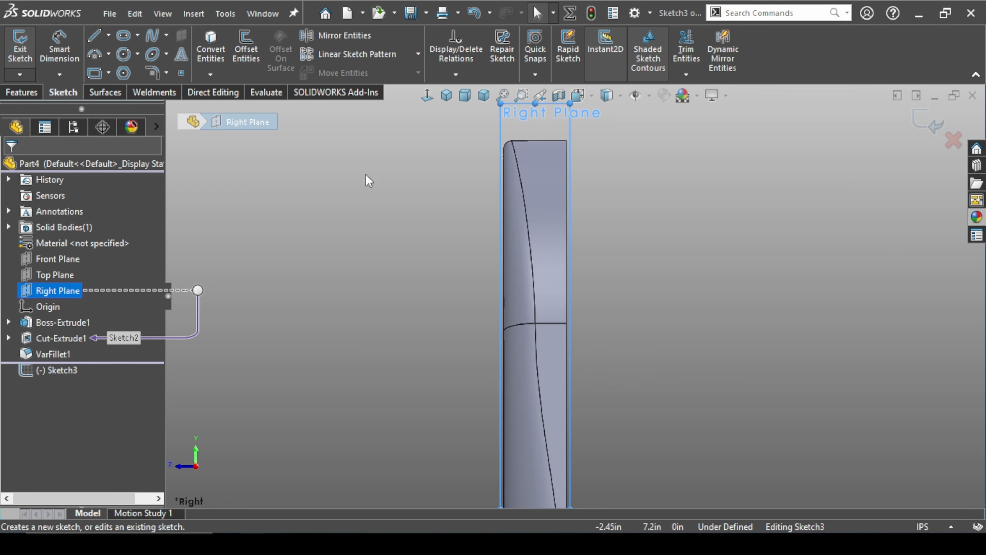
click(94, 38)
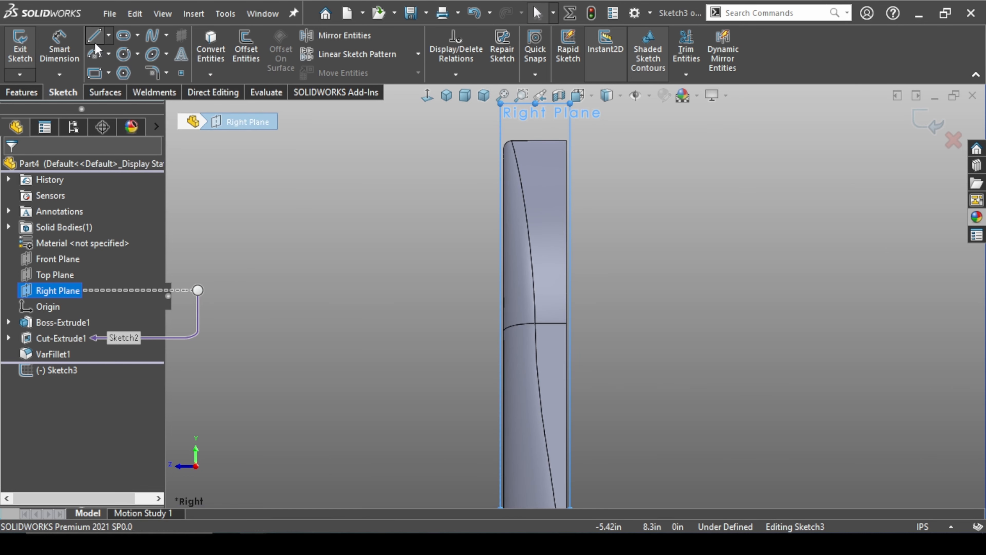
click(494, 132)
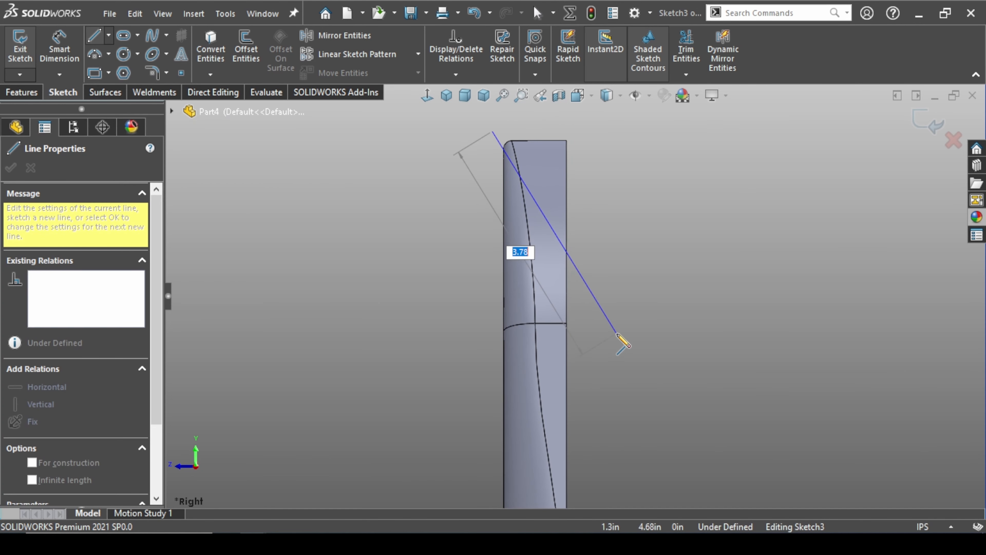
click(594, 327)
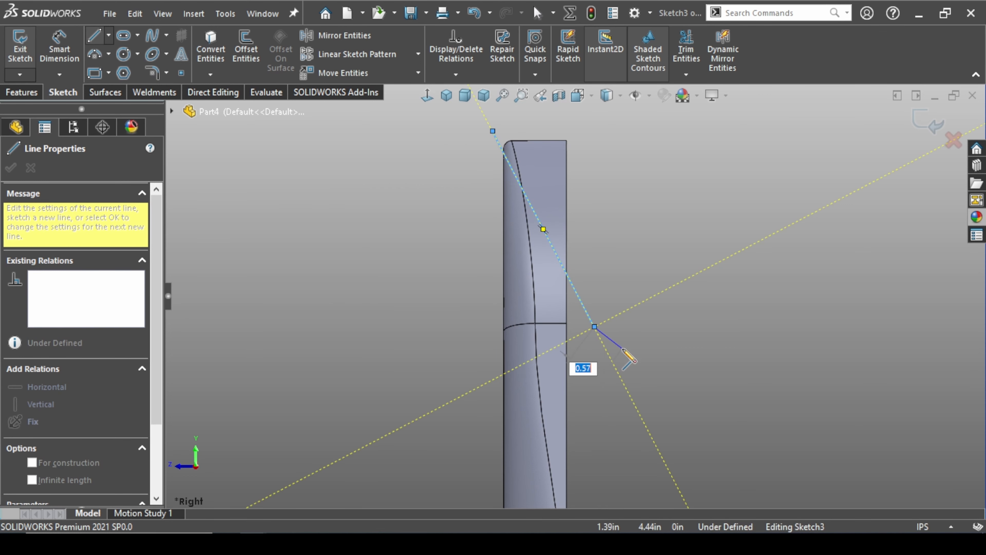
key(Escape)
Make the diagonal line coincident with the vertex on the body's back edge at the upper side seam
scroll(567, 328, down, 2)
scroll(567, 327, down, 1)
click(568, 319)
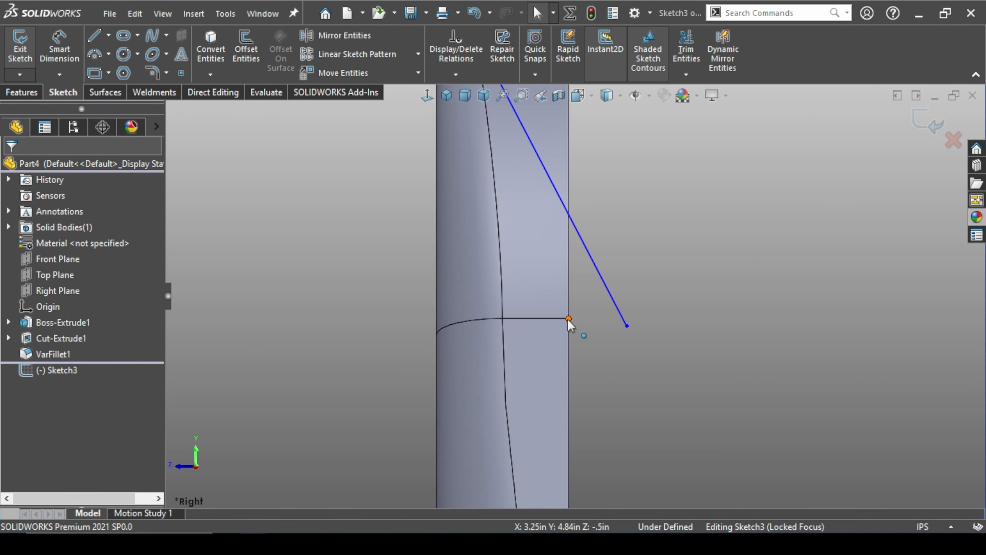
ctrl+click(601, 283)
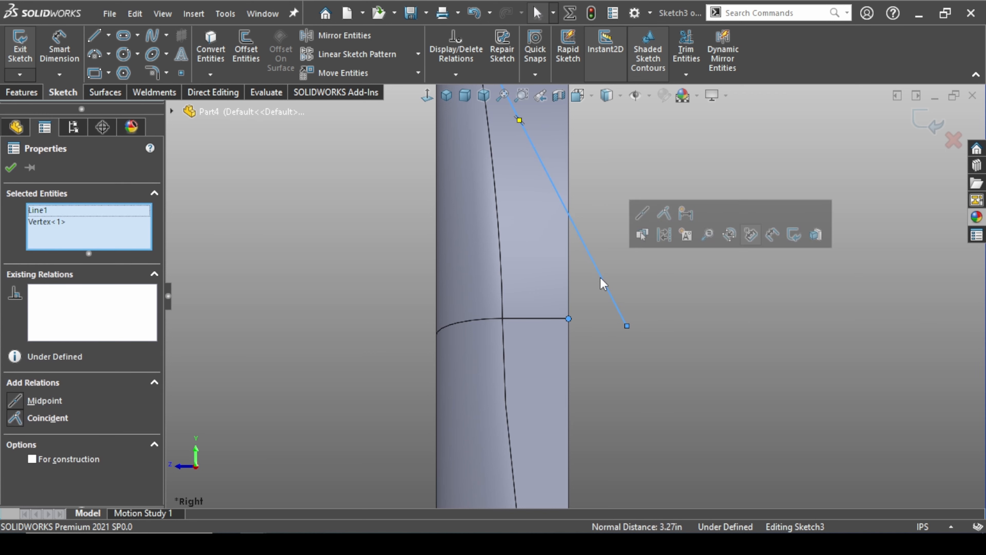
click(664, 218)
scroll(566, 222, up, 2)
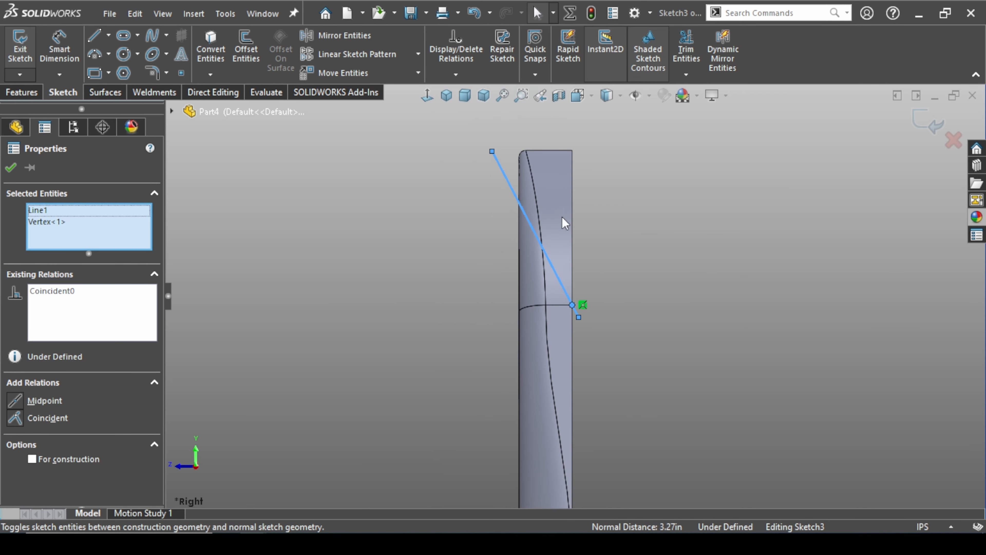
click(514, 221)
Make the diagonal line's upper endpoint coincident with the body's top edge
scroll(511, 210, down, 2)
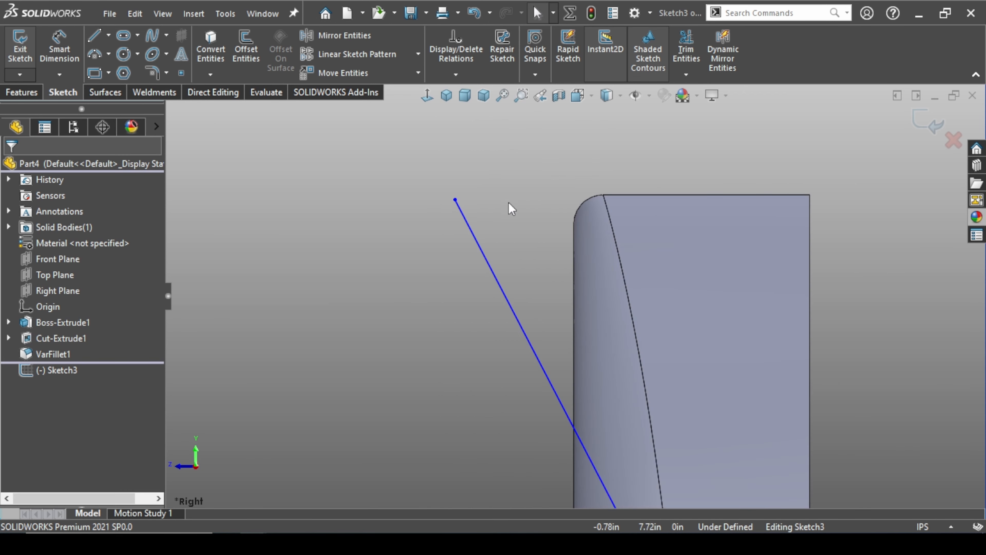
scroll(521, 202, down, 2)
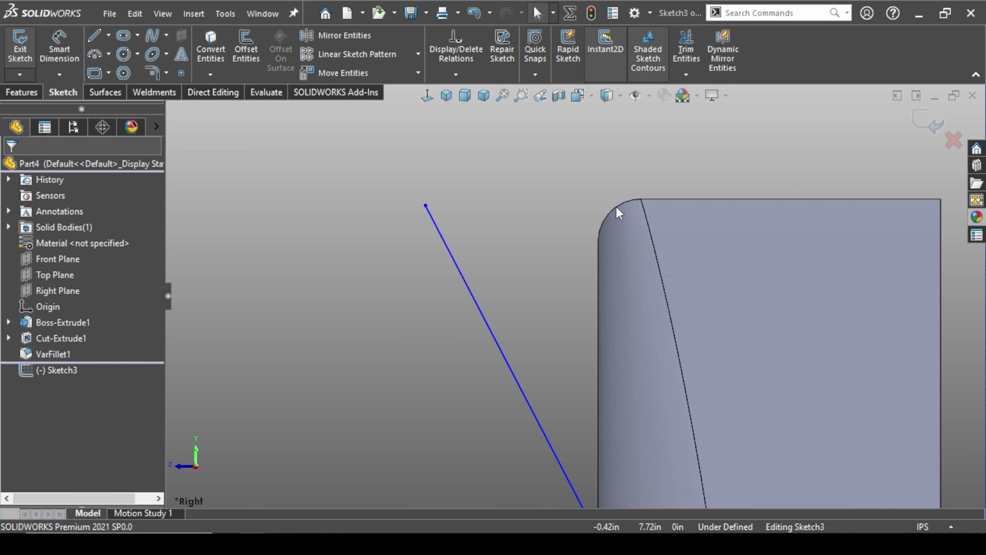
click(425, 205)
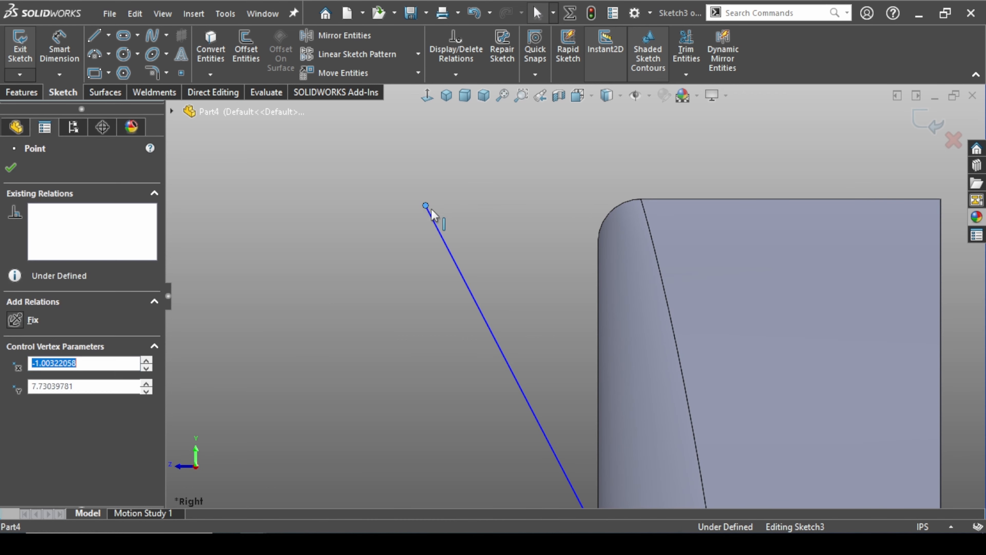
ctrl+click(706, 199)
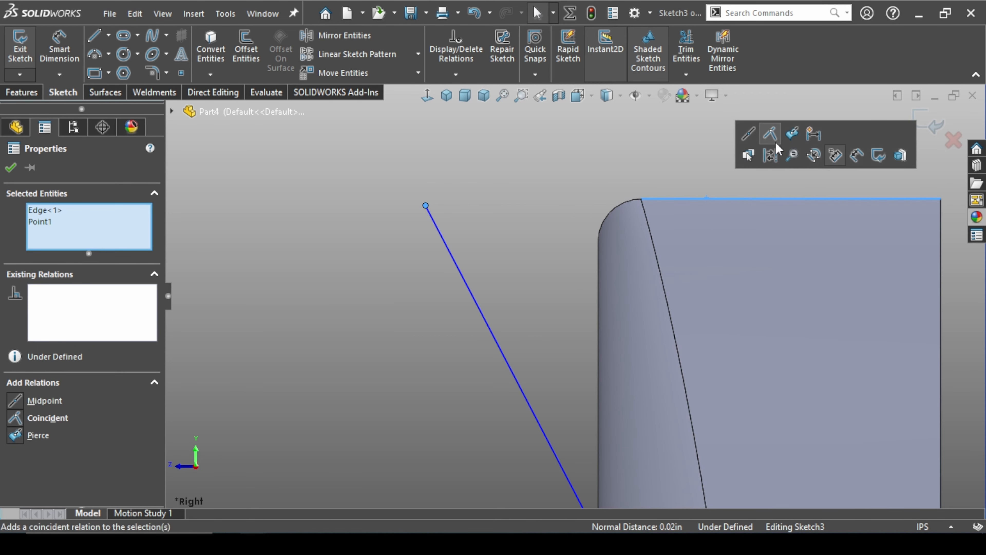
click(770, 133)
click(361, 337)
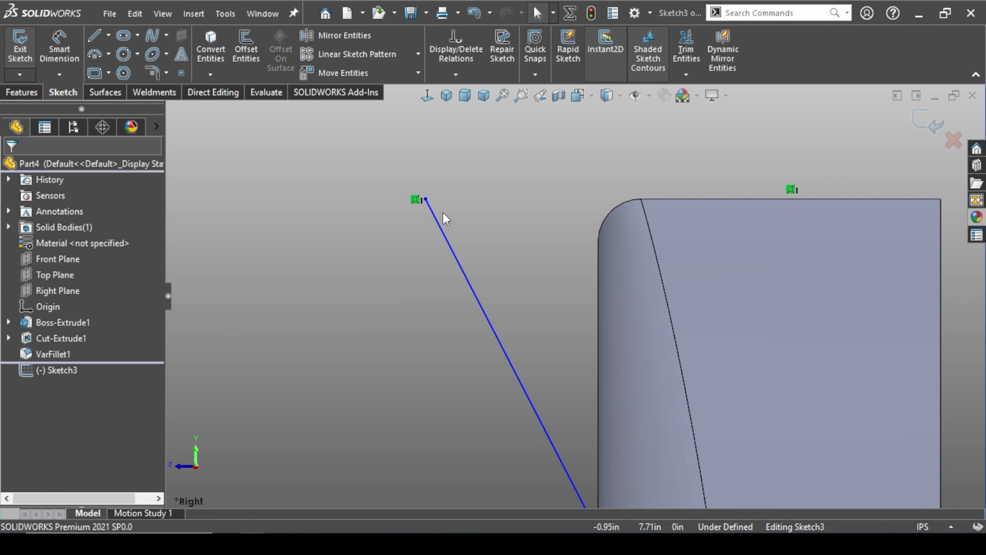
Make the line's upper endpoint coincident with the body's front edge, placing it at the top front corner
click(426, 201)
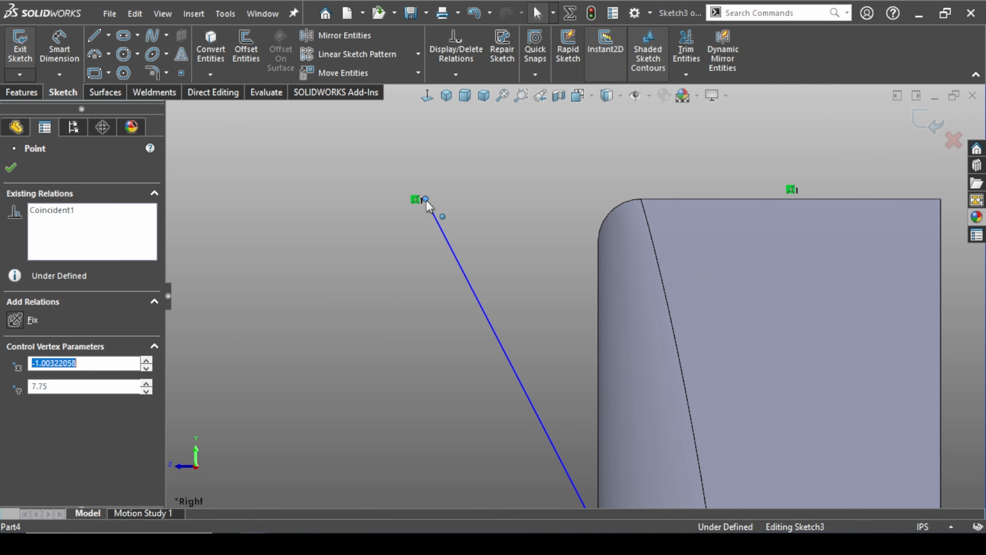
ctrl+click(596, 307)
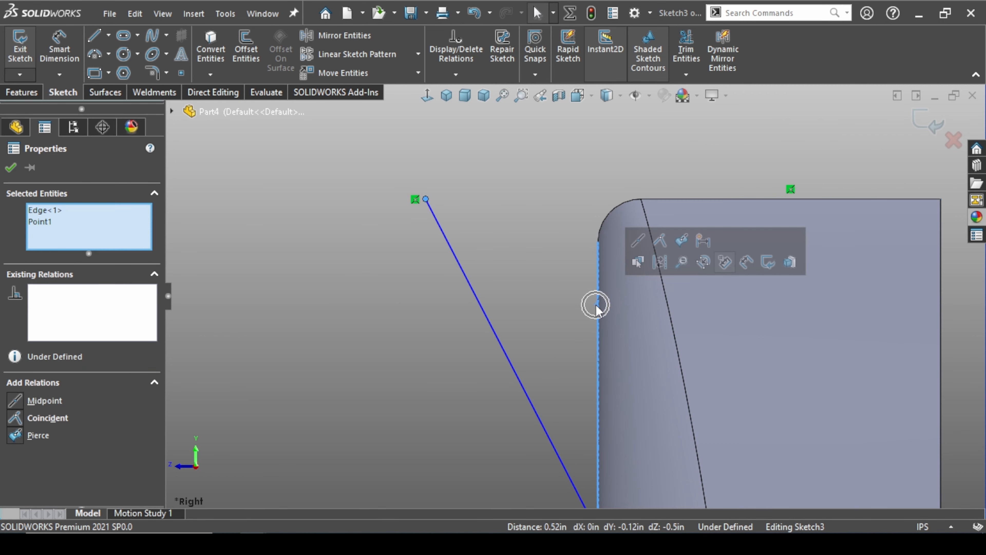
click(659, 241)
scroll(559, 319, up, 3)
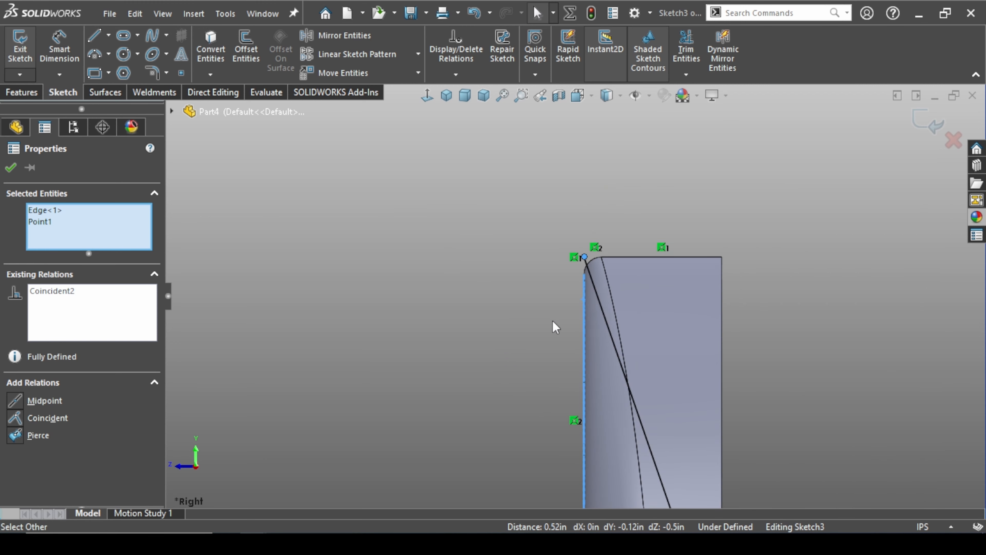
click(852, 336)
Extend the diagonal line's lower endpoint slightly farther beyond the body's back edge
scroll(776, 353, up, 3)
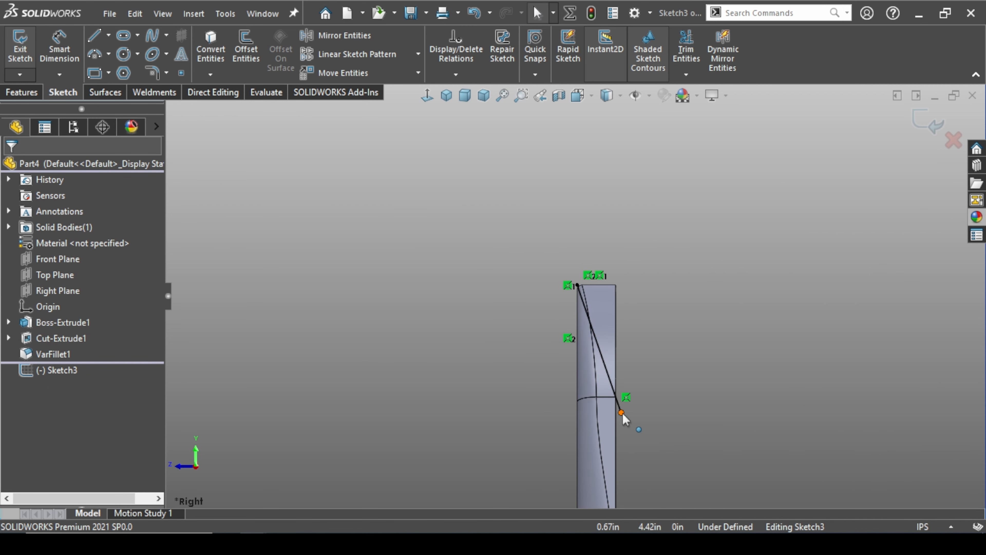
drag(622, 418, 645, 450)
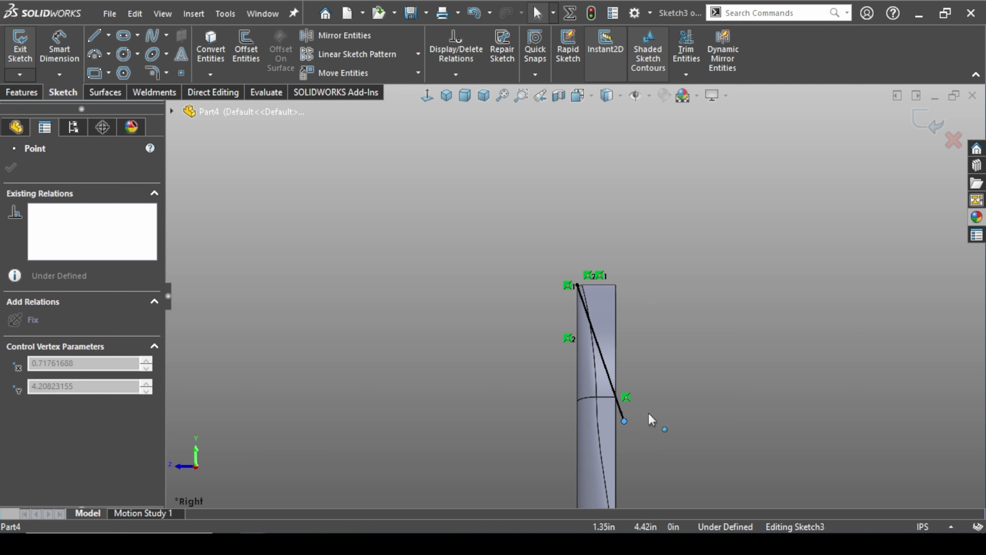
click(717, 284)
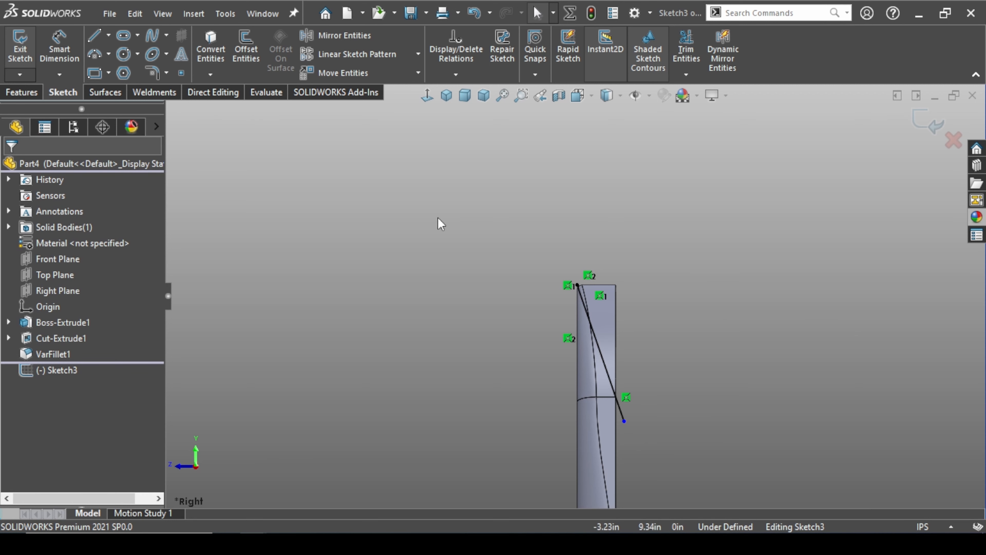
Extrude-cut the body along the diagonal line with Through All - Both to remove the upper back corner
click(6, 94)
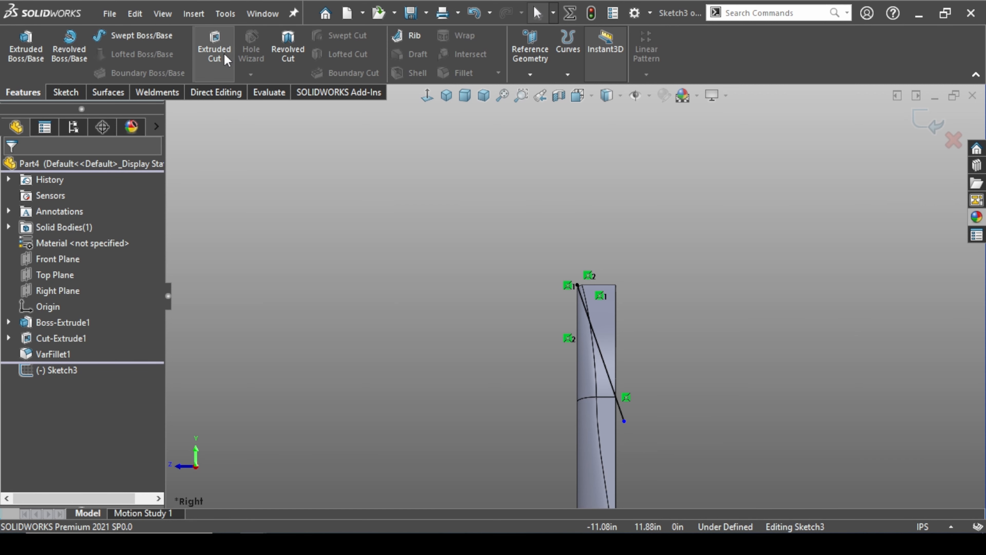
click(215, 48)
scroll(594, 224, down, 5)
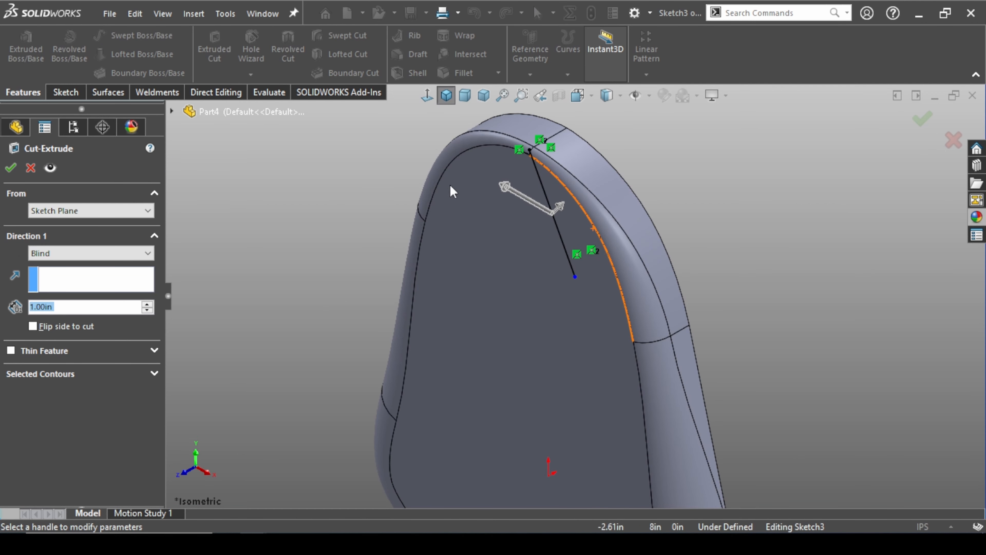
click(41, 255)
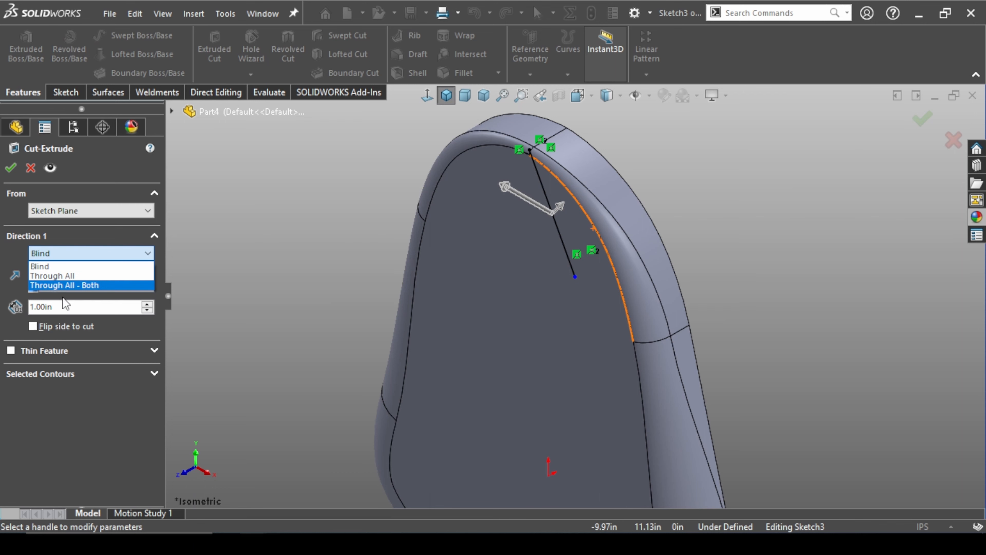
click(74, 286)
click(5, 169)
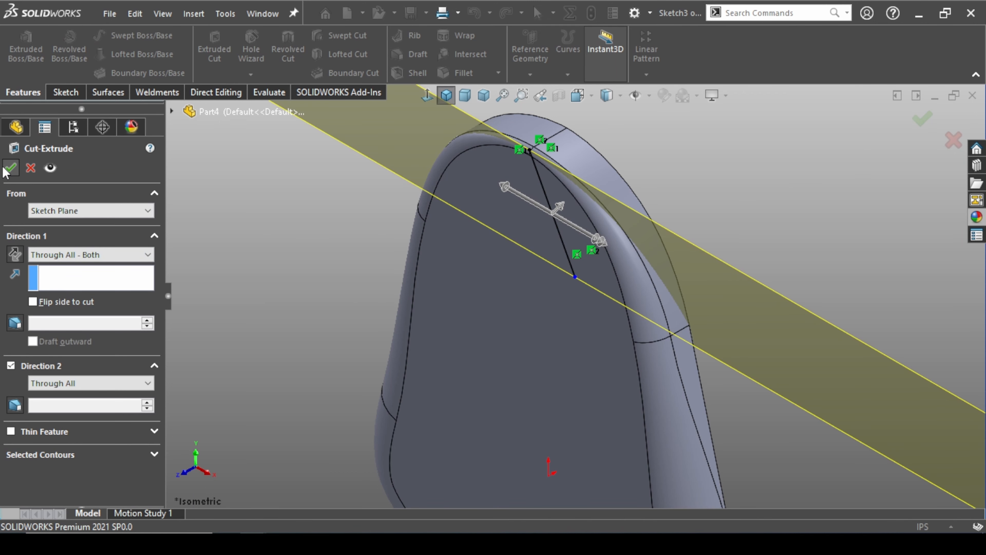
middle_drag(292, 217, 285, 194)
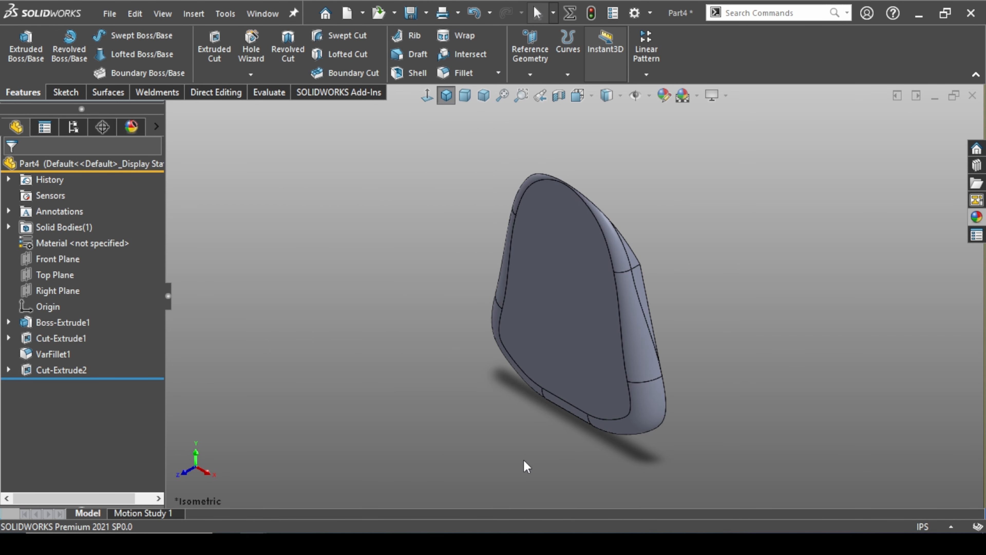
Start a sketch on the body's flat front face and draw a vertical centerline about 7.4 in long through the origin
right_click(594, 264)
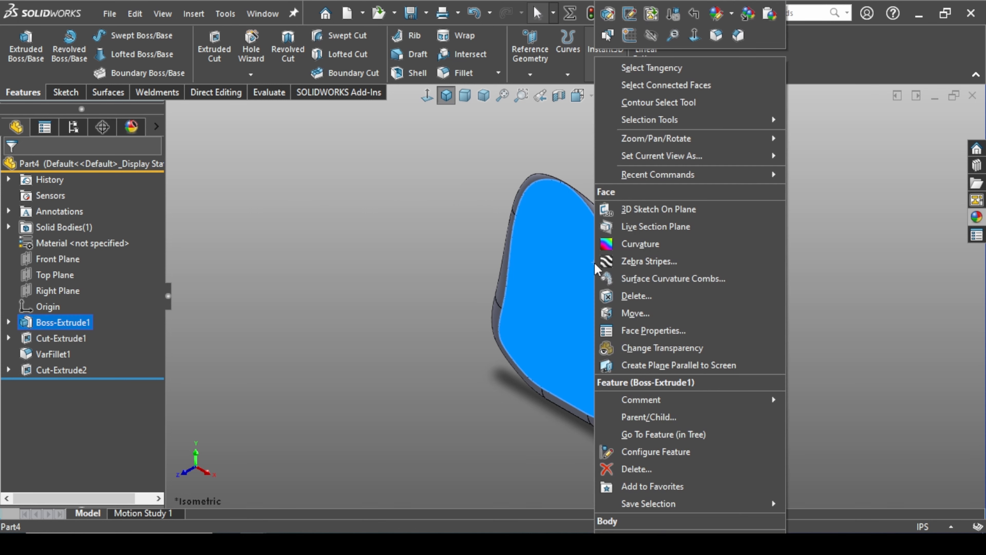
click(629, 35)
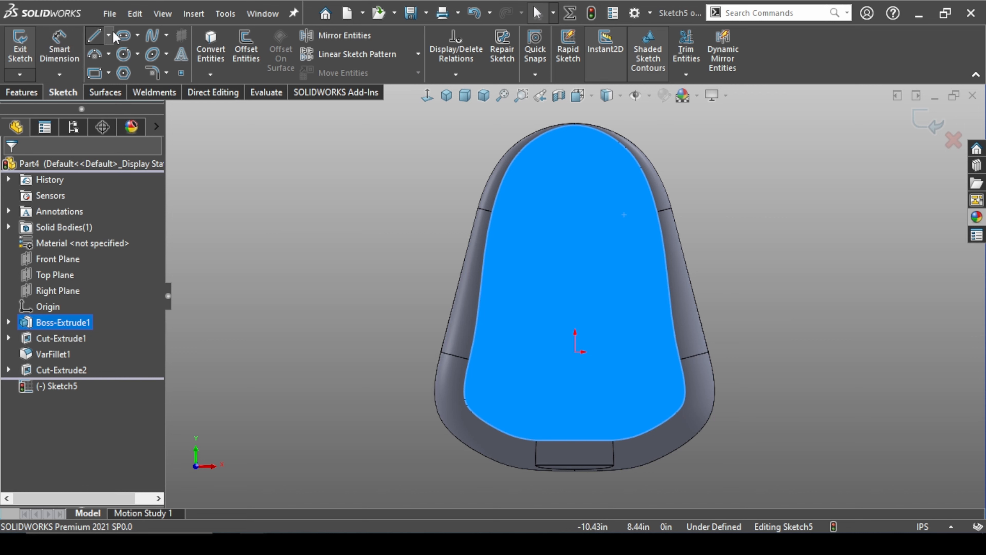
click(108, 39)
click(113, 72)
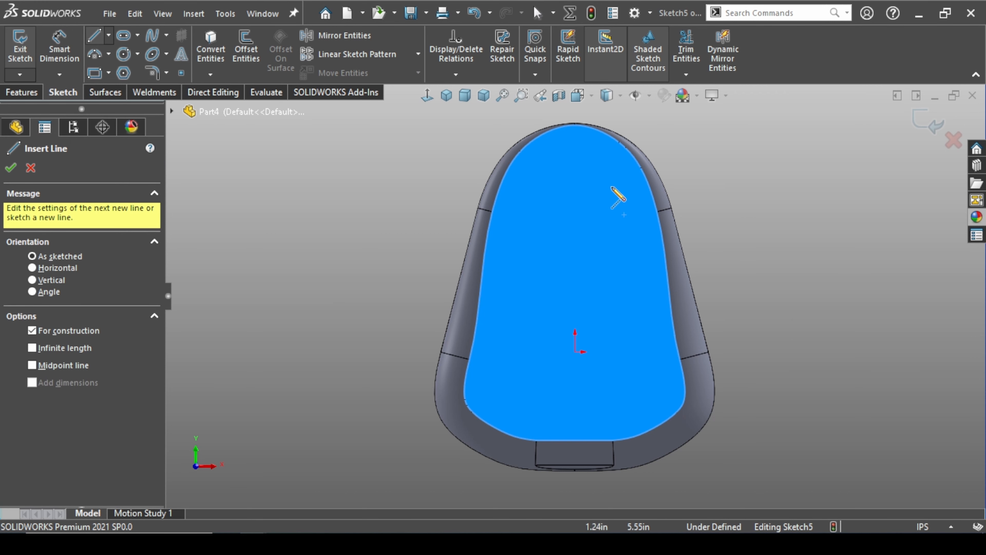
click(575, 167)
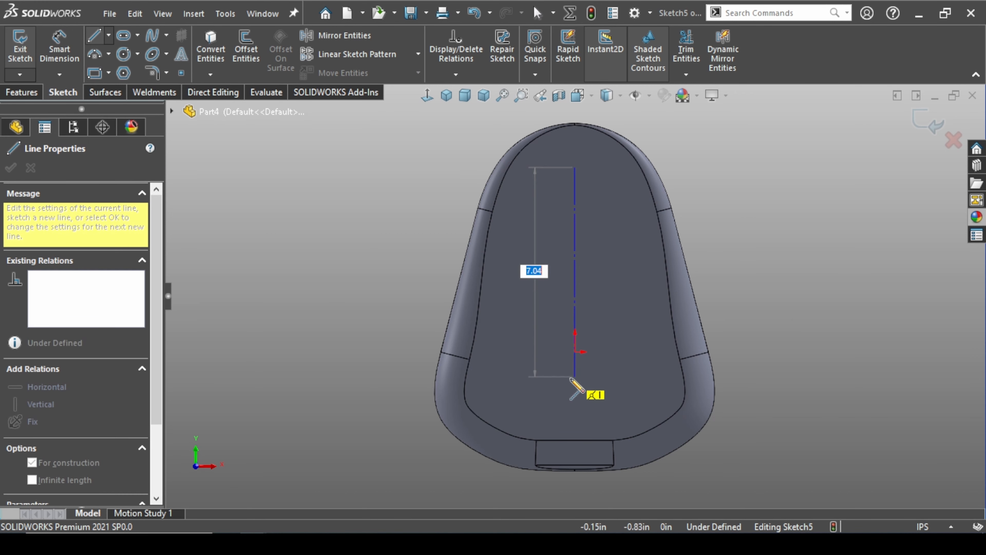
click(575, 388)
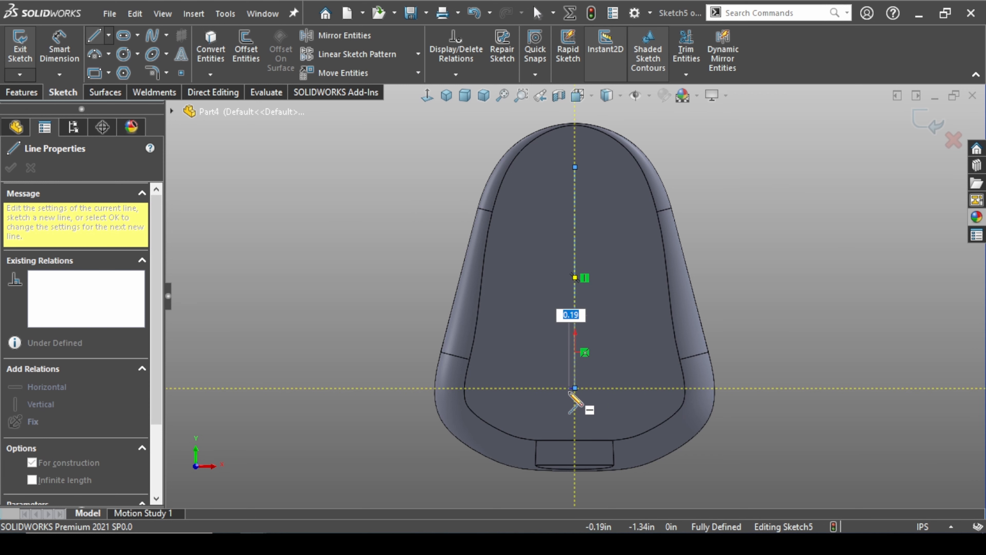
key(Escape)
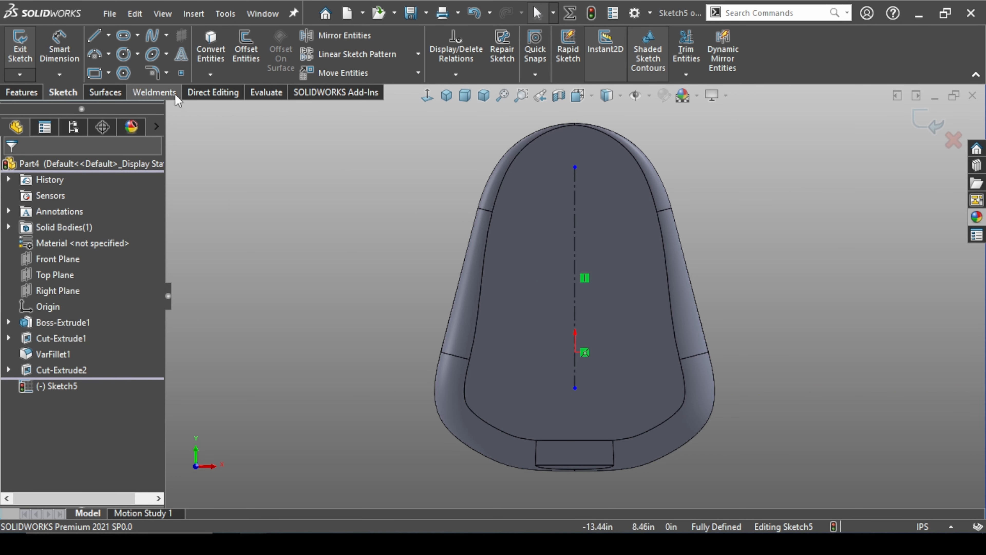
Sketch a vertical straight slot about 5.1 in long between centers and 0.6 in wide, just right of the centerline
click(122, 35)
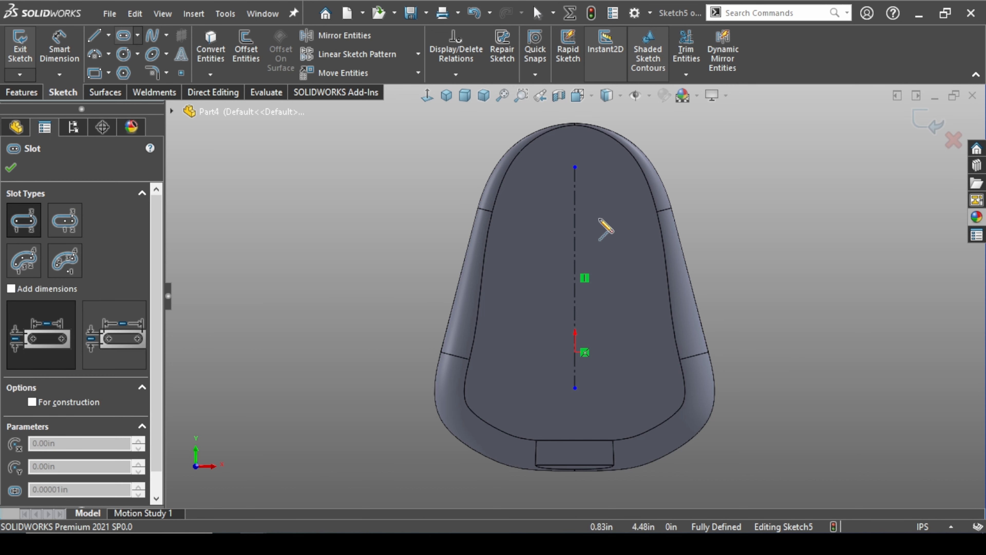
click(607, 212)
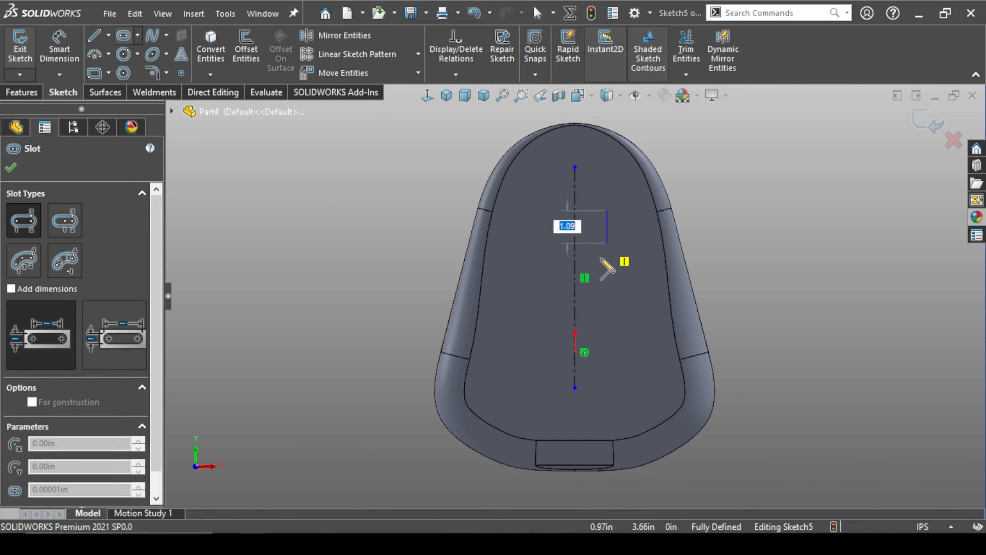
click(607, 364)
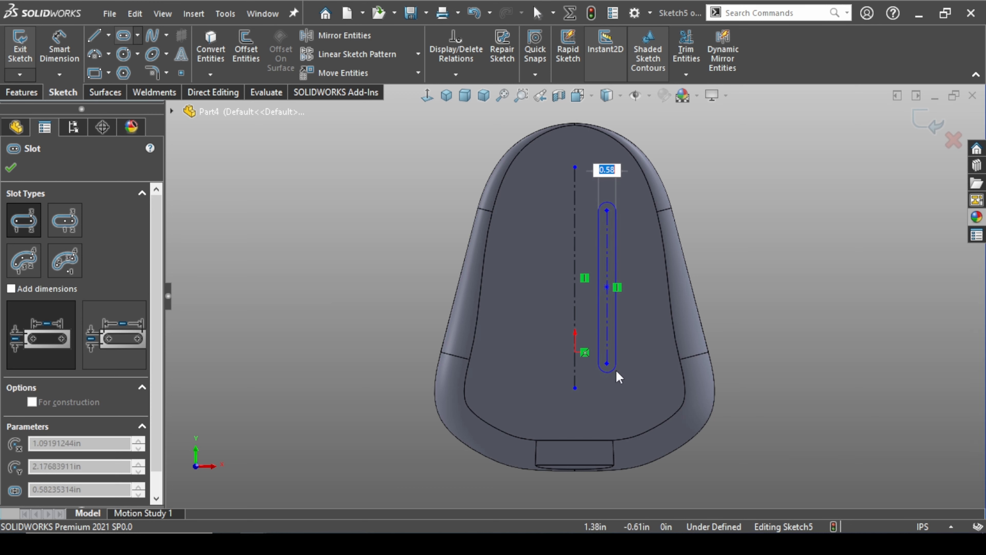
click(616, 372)
key(Escape)
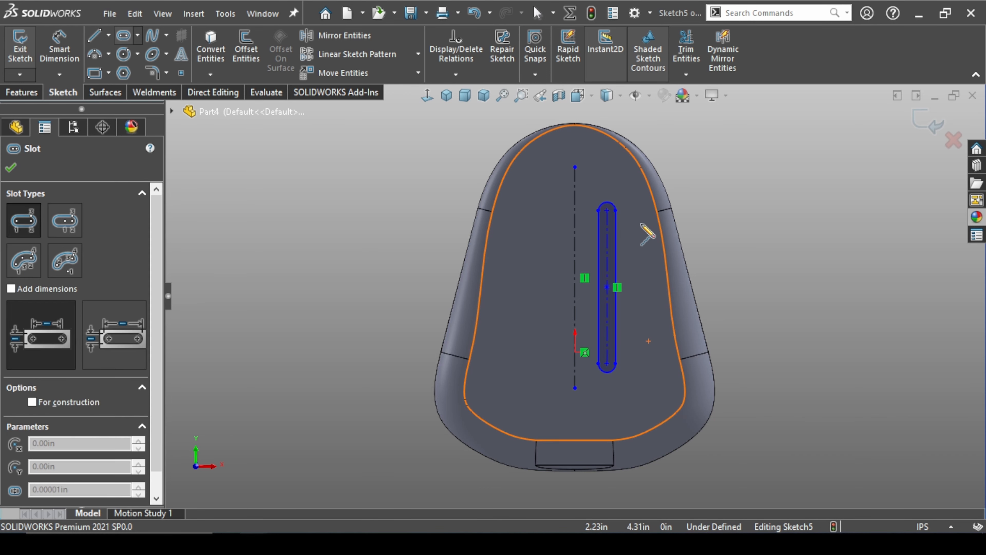
Sketch a second vertical straight slot about 4.15 in long between centers, to the right of the first slot
click(640, 224)
click(640, 347)
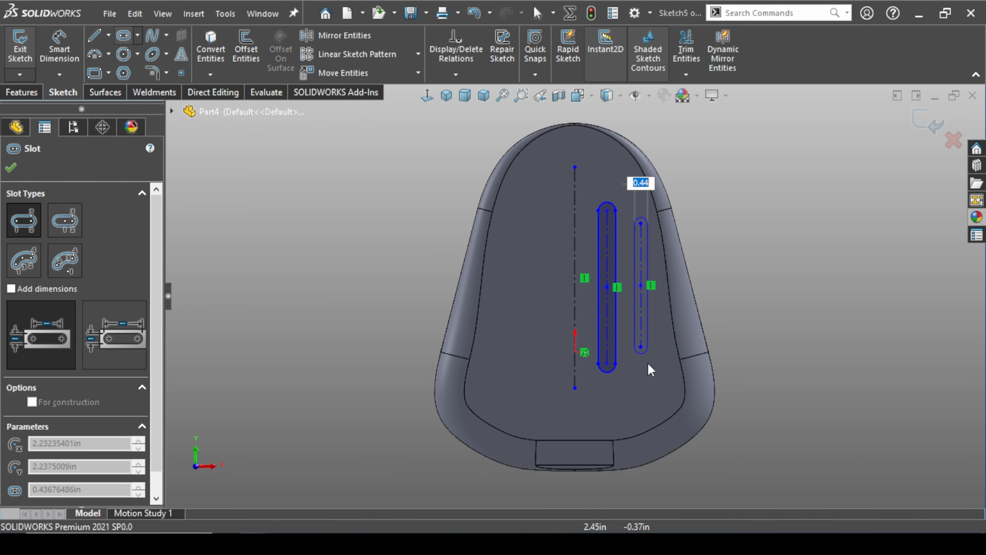
click(653, 372)
key(Escape)
Dimension the inner slot's center-to-center length to 8 in
scroll(656, 335, down, 3)
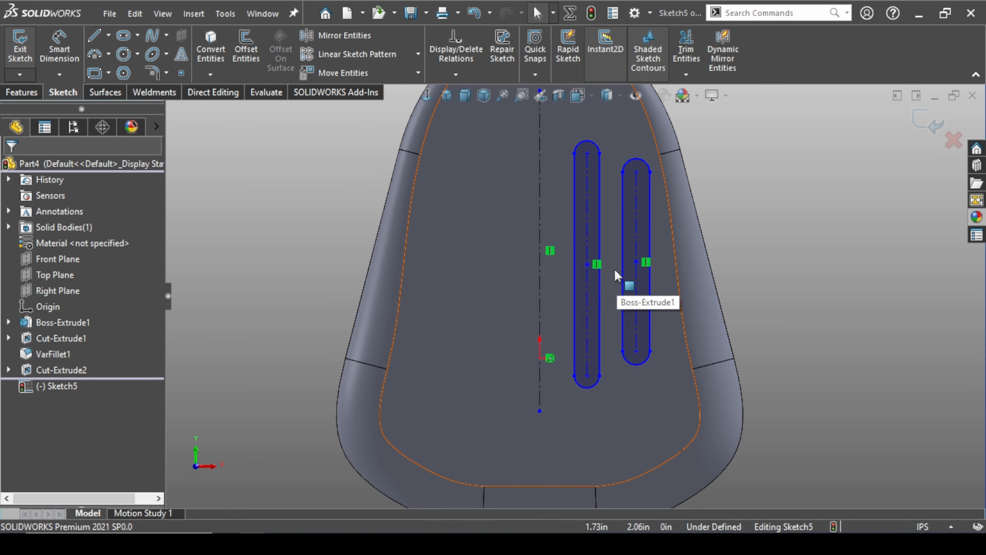
scroll(623, 275, down, 3)
scroll(640, 288, up, 4)
click(59, 46)
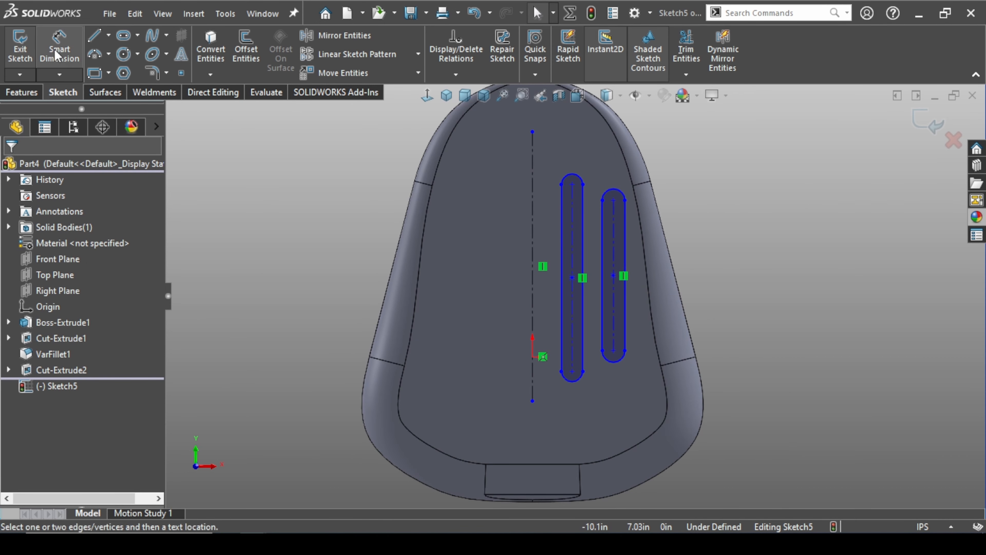
click(572, 259)
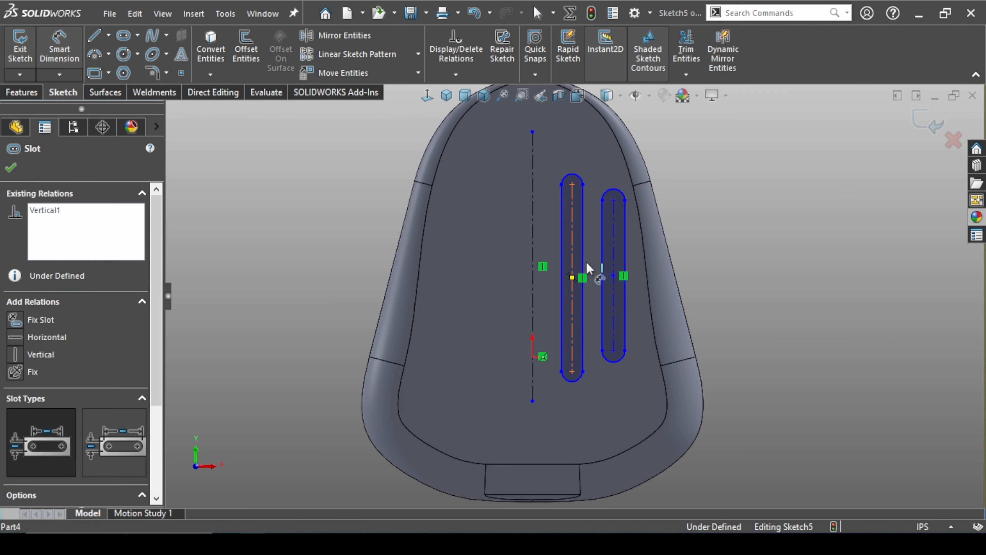
click(780, 286)
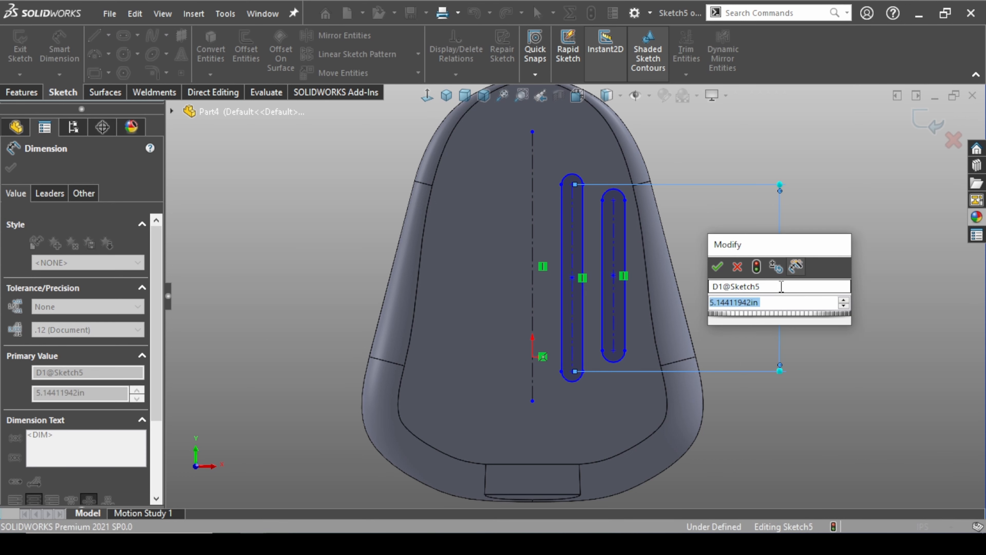
text(8)
key(Return)
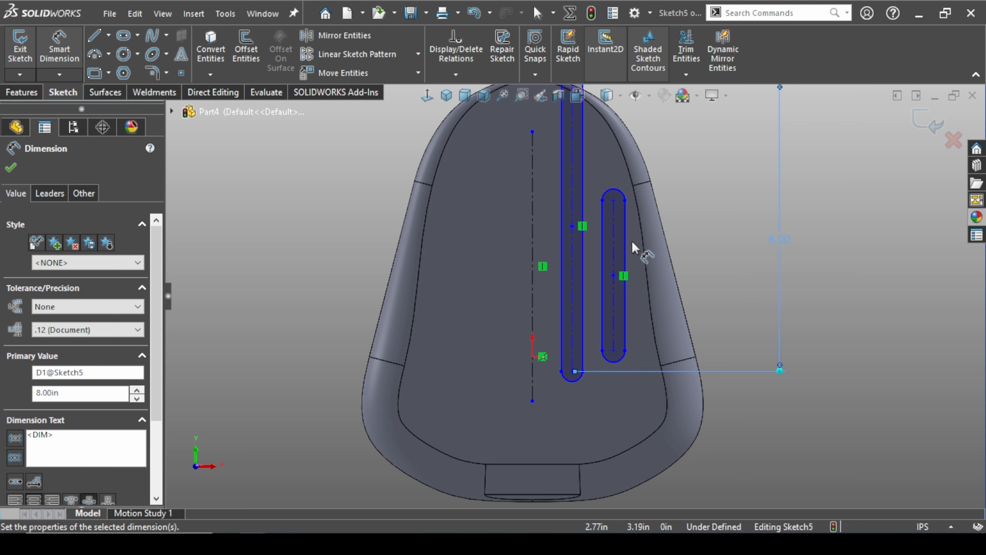
Dimension the outer slot's center-to-center length to 7 in
click(624, 252)
click(843, 266)
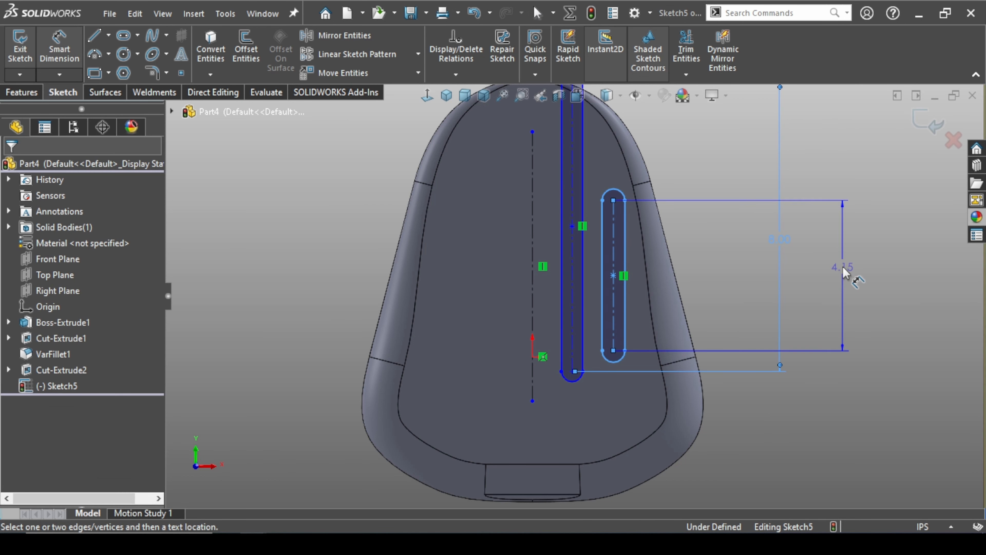
text(5)
key(Return)
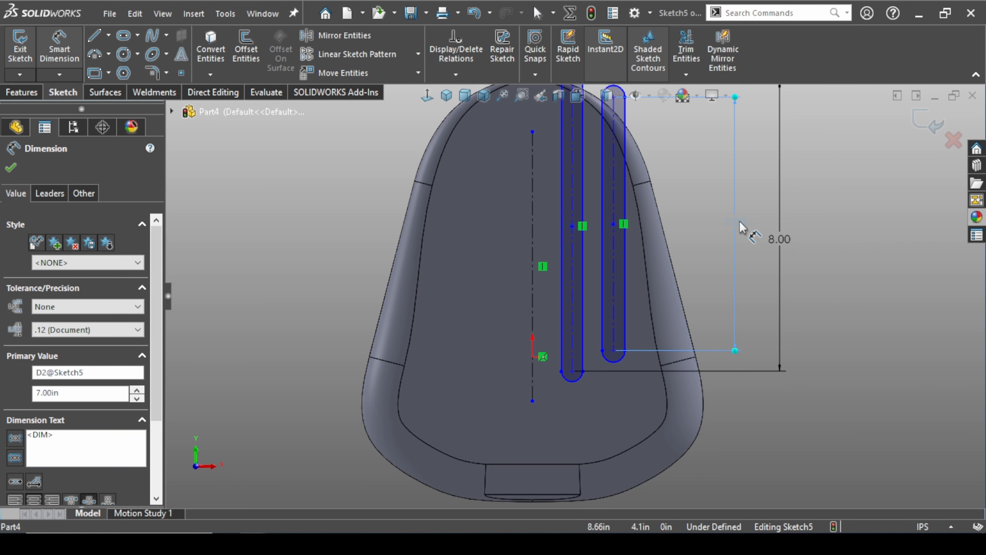
key(Escape)
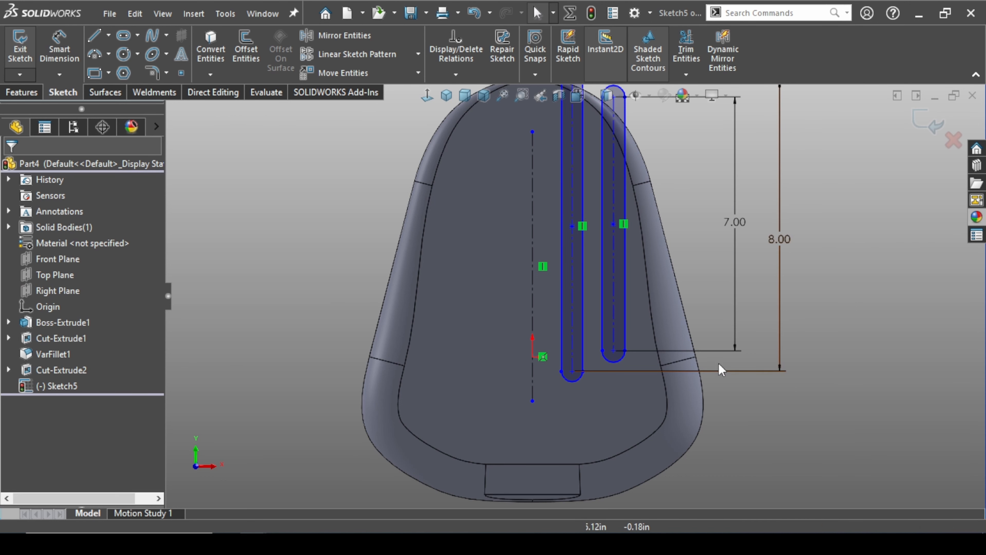
Dimension the vertical distance from the origin to the inner slot's lower arc center to 2.25 in
scroll(721, 369, up, 3)
scroll(551, 350, down, 5)
scroll(500, 372, up, 2)
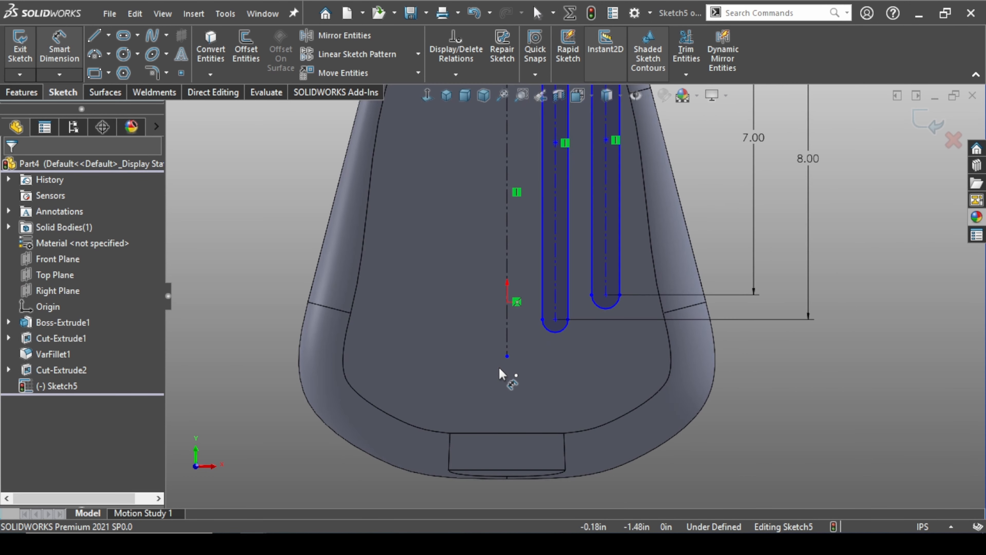
click(507, 302)
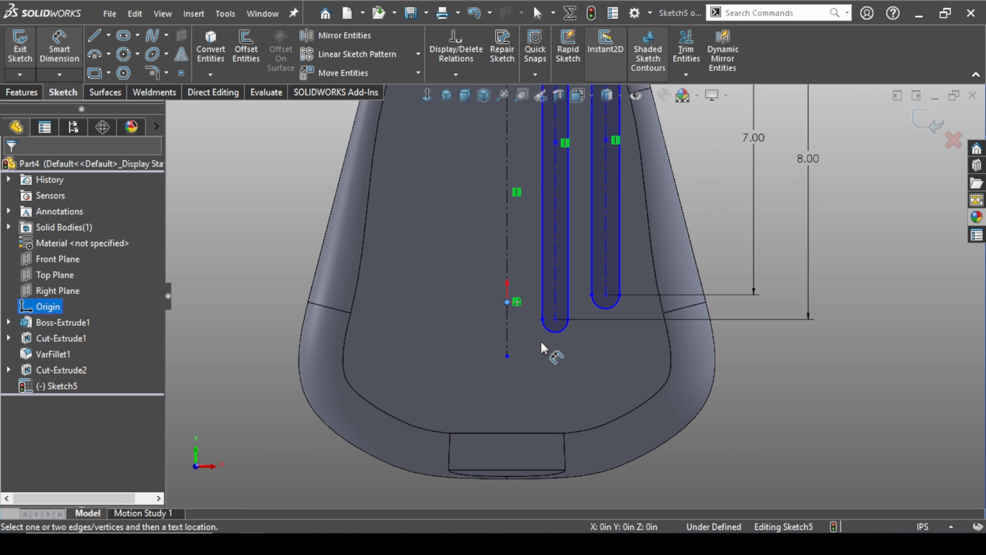
click(556, 327)
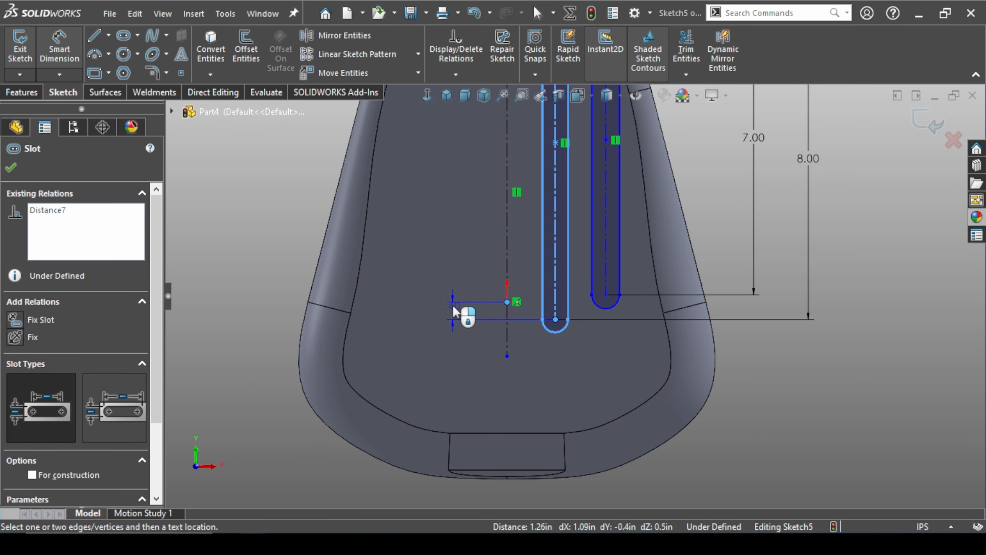
click(453, 311)
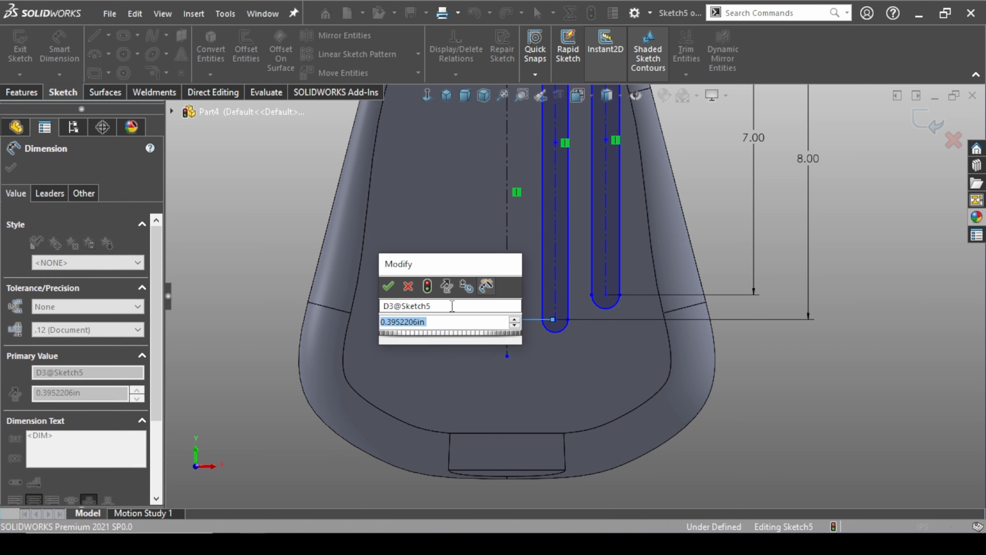
text(2.25)
key(Return)
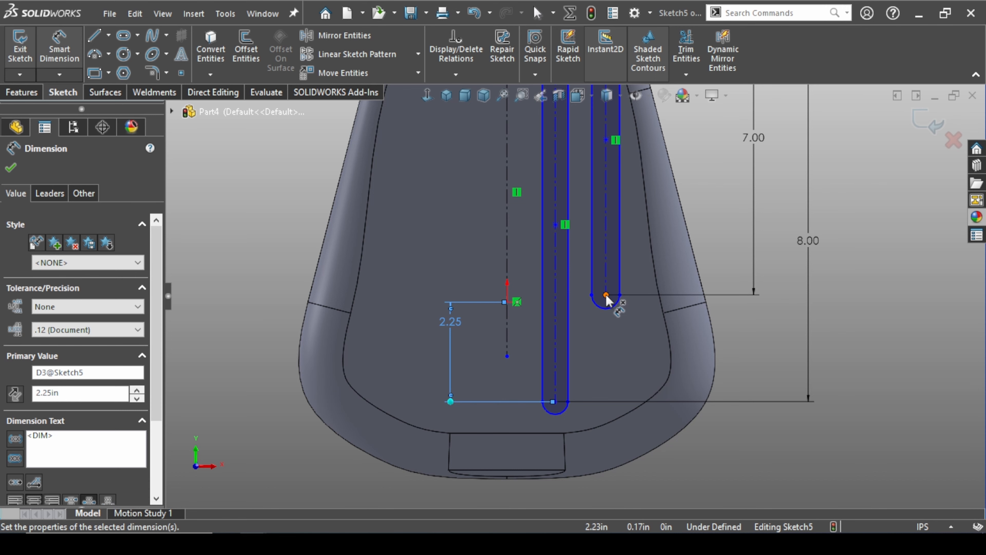
Move the outer slot's lower end below the origin and dimension its lower arc center 1.75 in vertically from the origin
scroll(606, 299, down, 3)
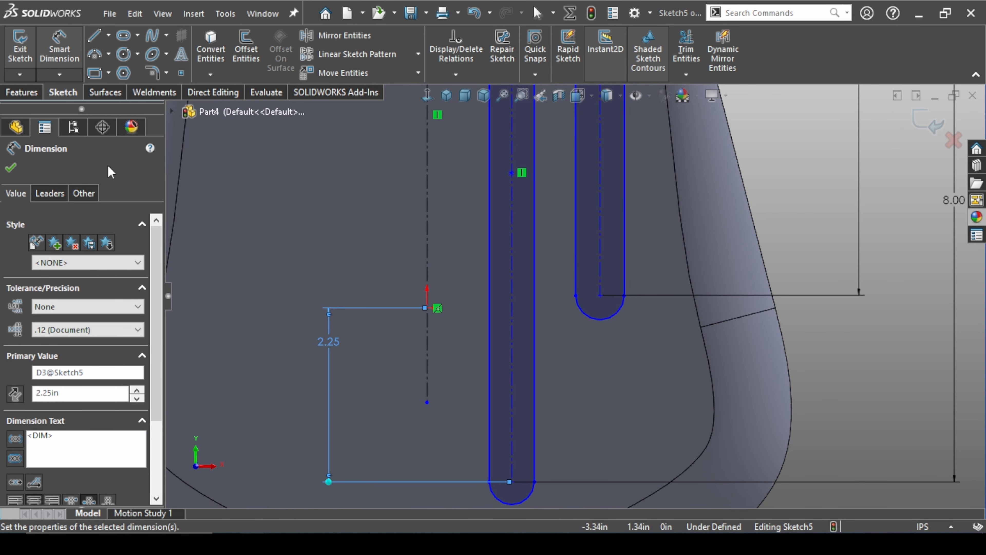
click(645, 373)
drag(602, 302, 602, 355)
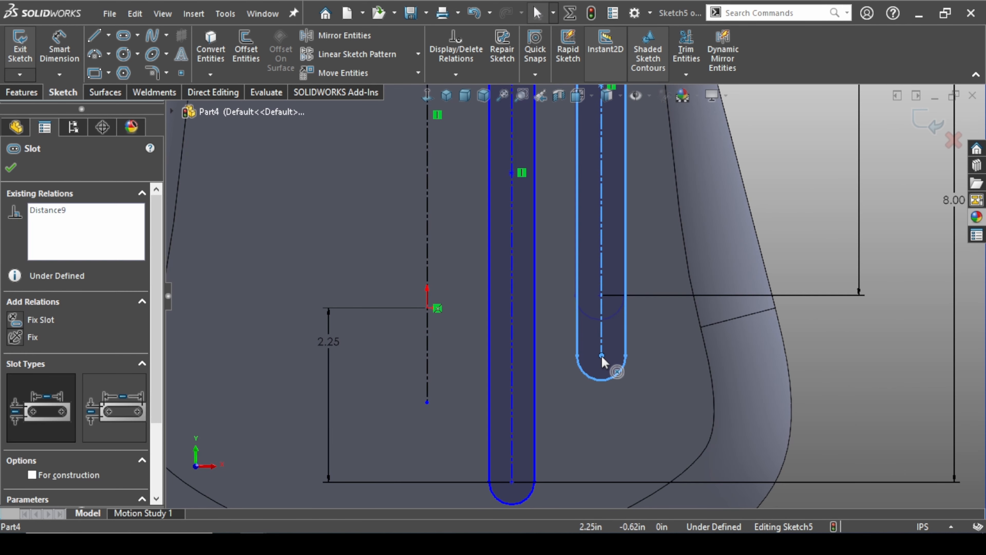
click(65, 48)
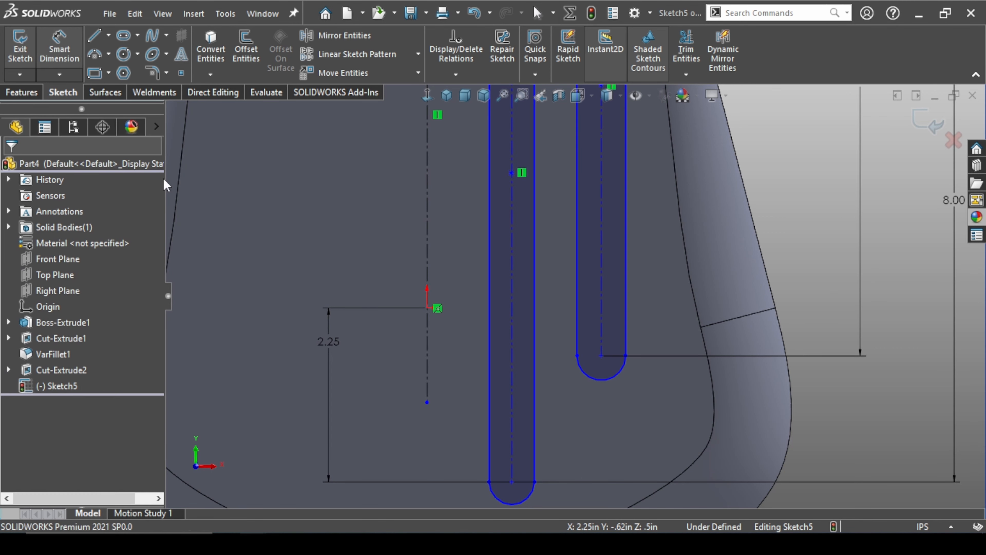
click(602, 356)
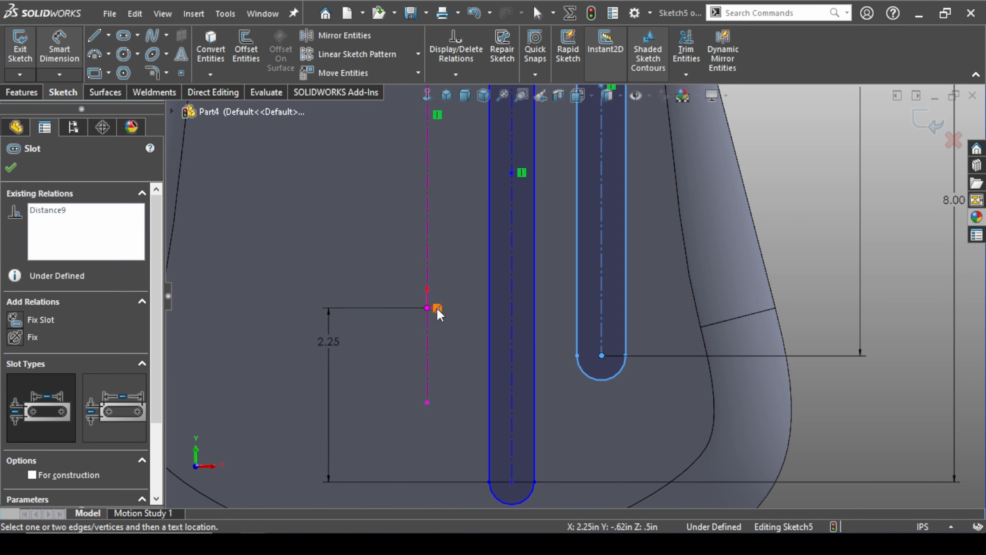
click(427, 308)
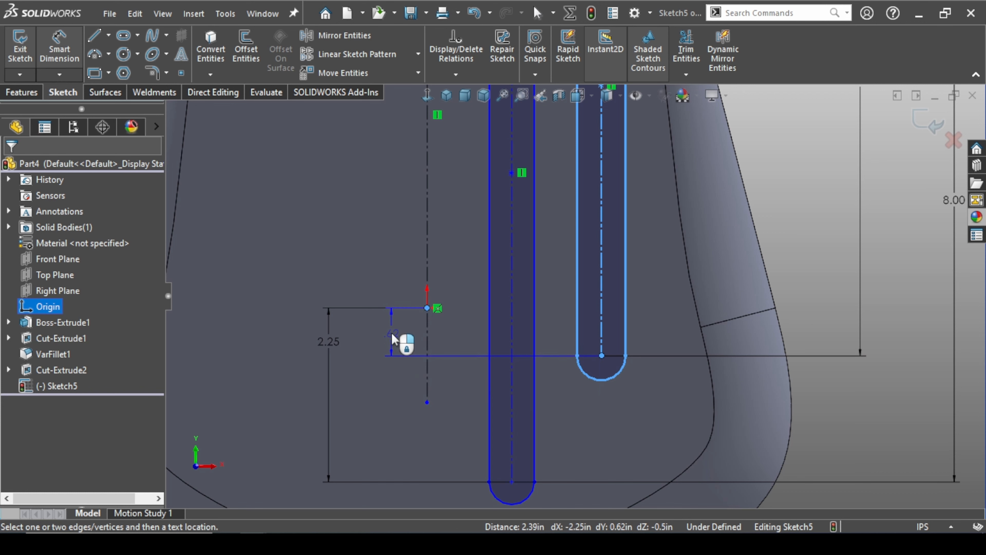
click(385, 342)
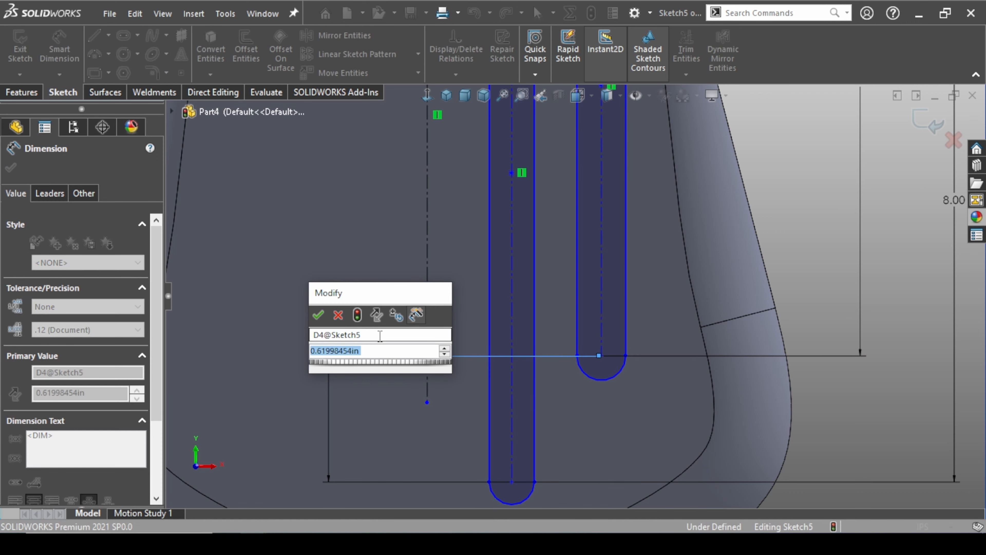
text(1.75)
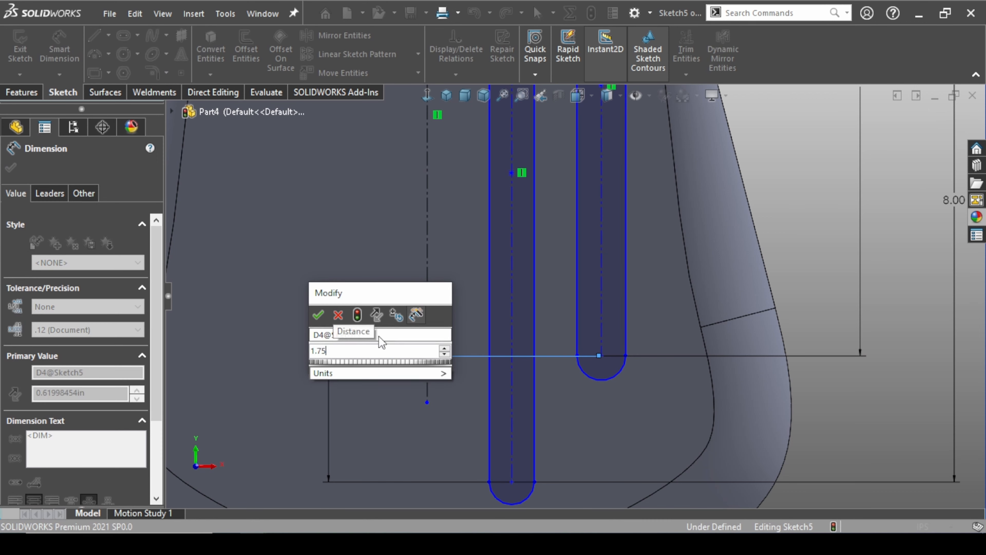
key(Return)
scroll(464, 340, up, 3)
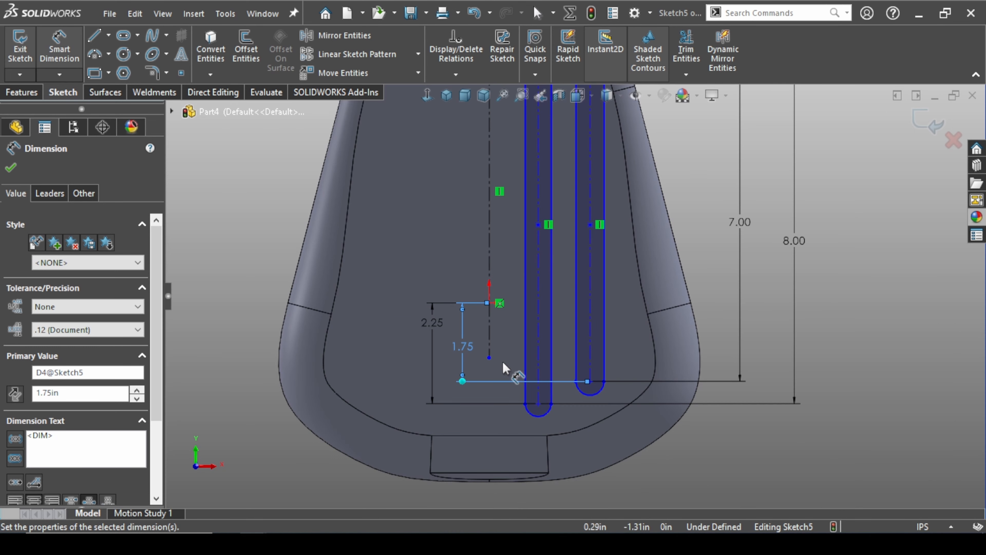
key(Escape)
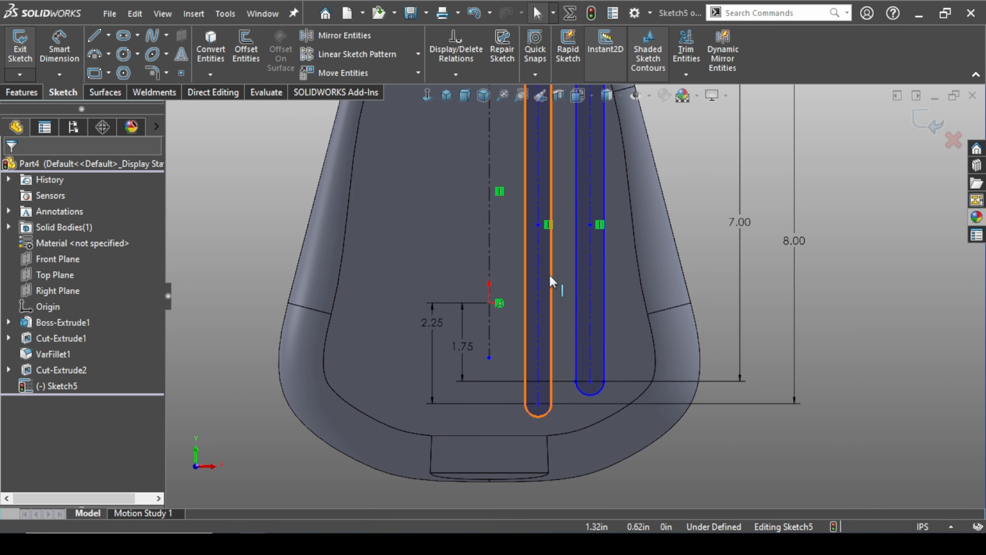
Dimension the horizontal distance from the vertical centerline to the inner slot's near edge to 0.5 in
scroll(553, 258, down, 2)
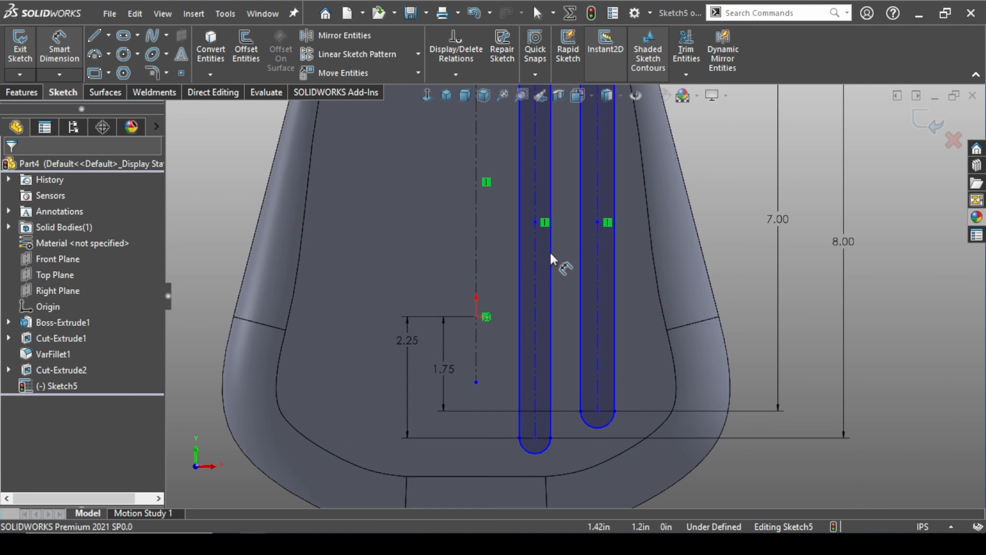
click(477, 266)
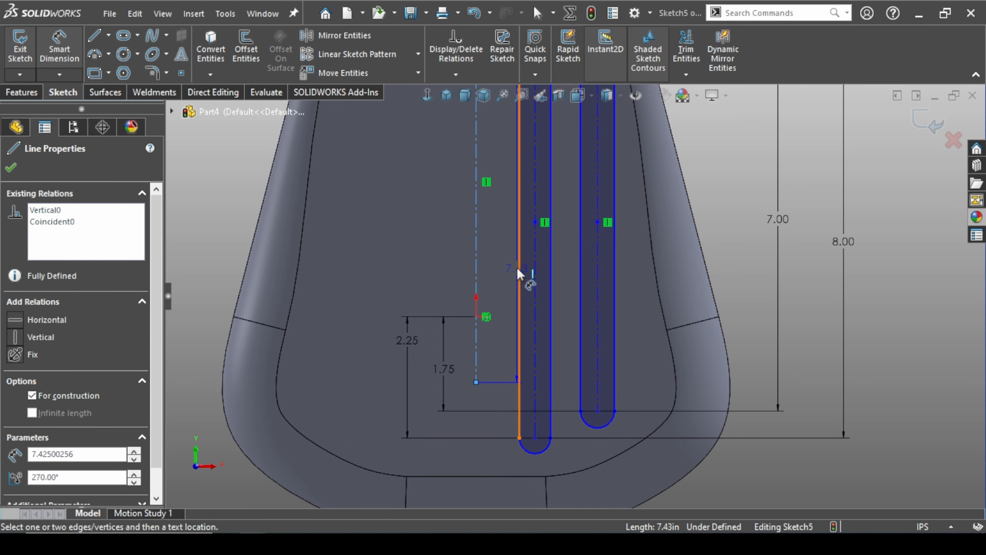
click(519, 272)
click(499, 253)
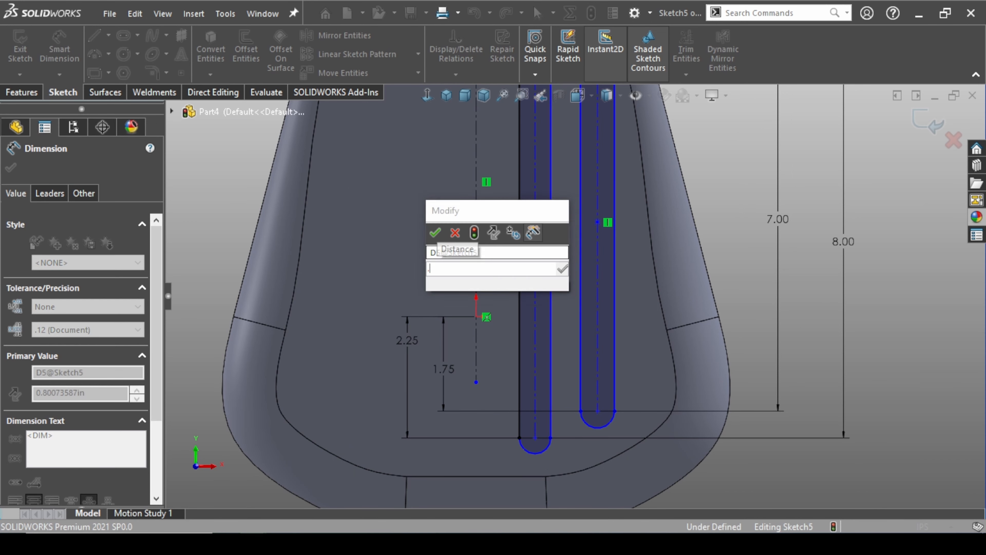
key(Return)
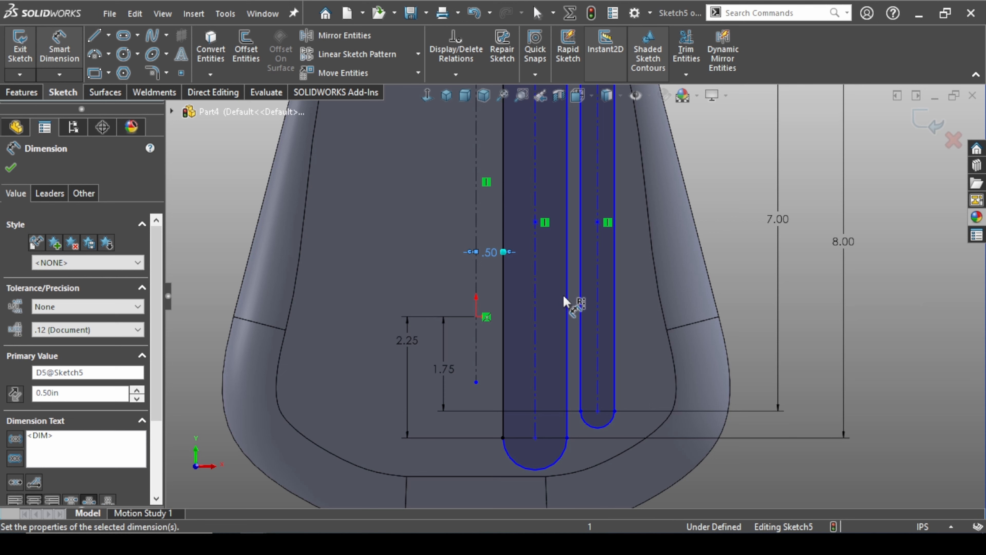
Dimension the inner slot's width to 0.5 in between its two straight edges
click(568, 301)
click(506, 299)
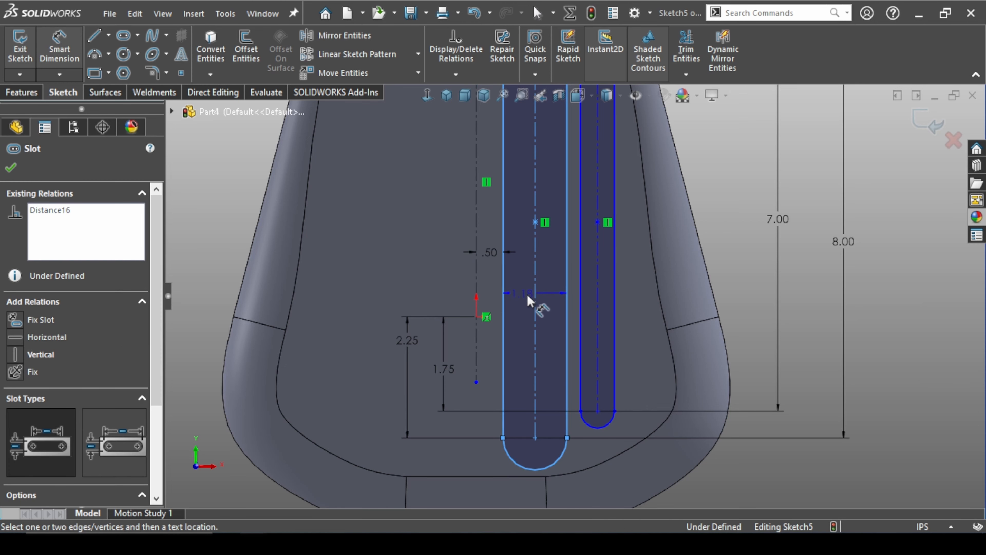
click(544, 303)
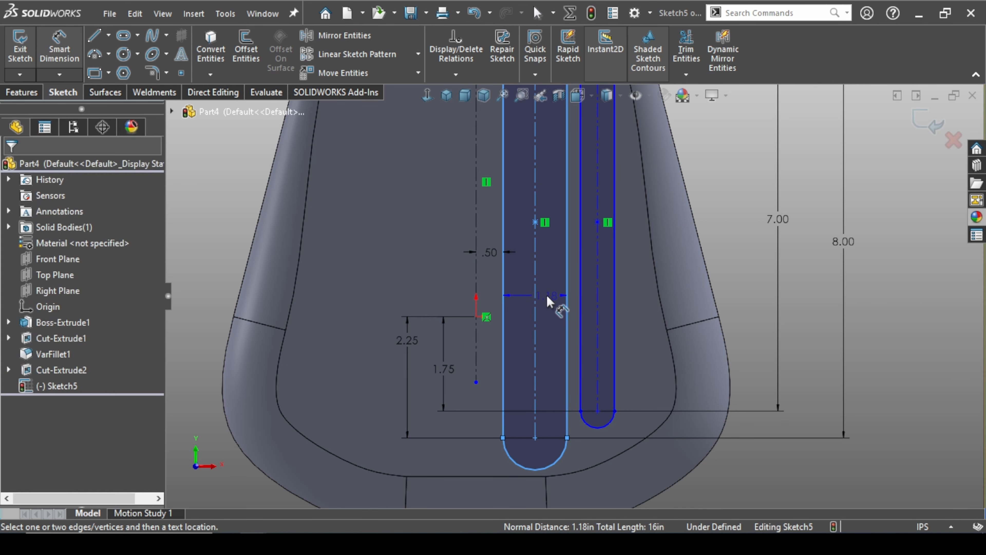
key(Return)
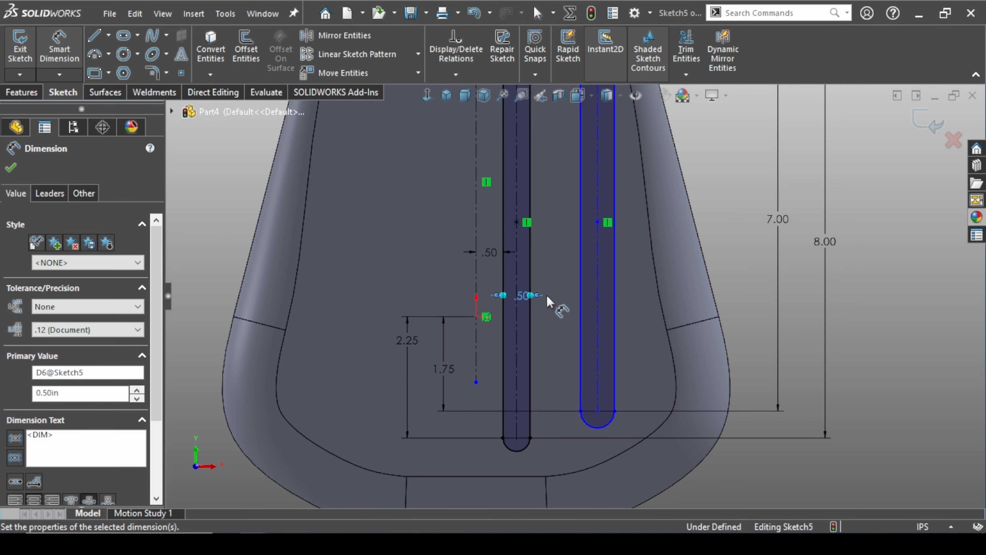
Dimension the gap between the facing edges of the inner and outer slots to 0.75 in
click(530, 325)
click(581, 325)
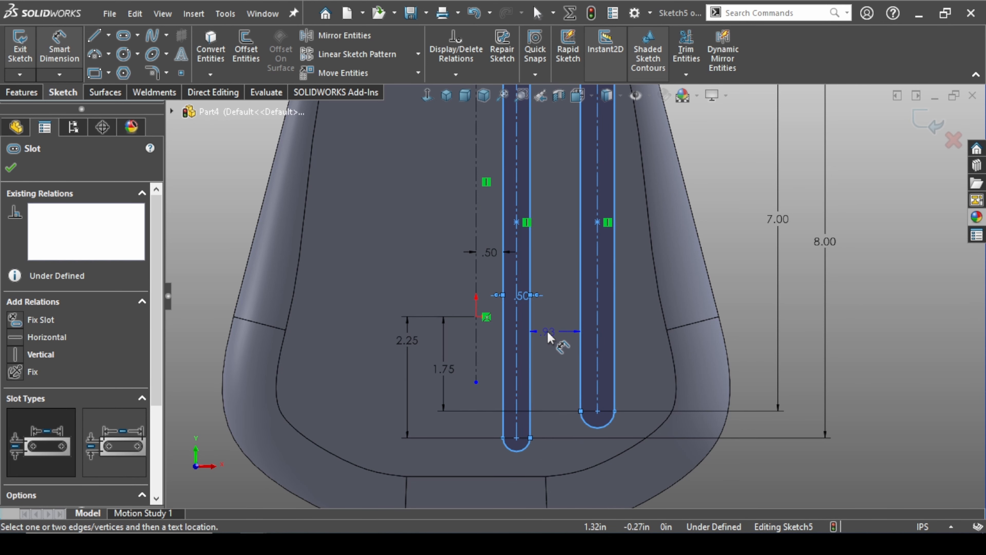
click(547, 332)
text(.75)
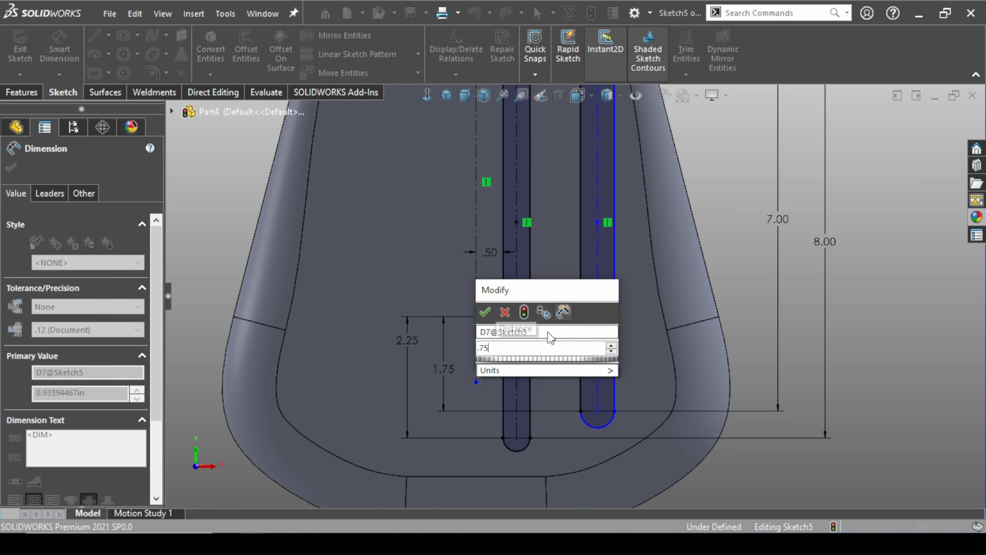
key(Return)
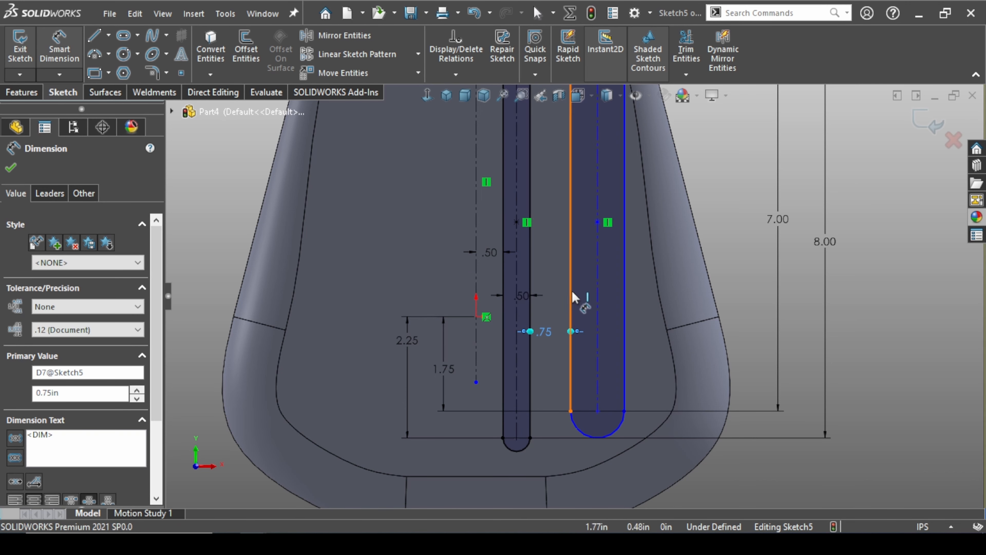
Dimension the outer slot's width to 0.5 in and end the dimensioning command
click(572, 297)
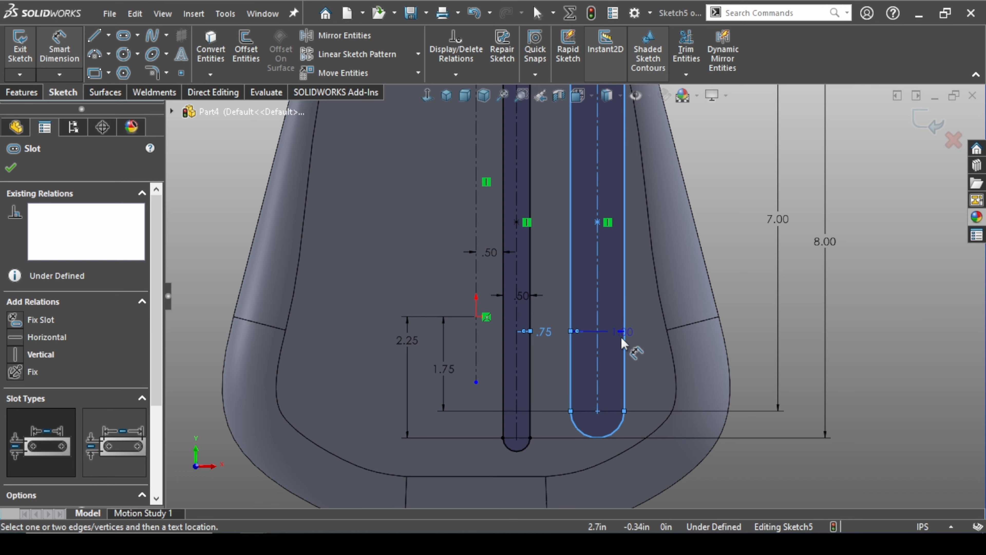
click(616, 368)
text(.5)
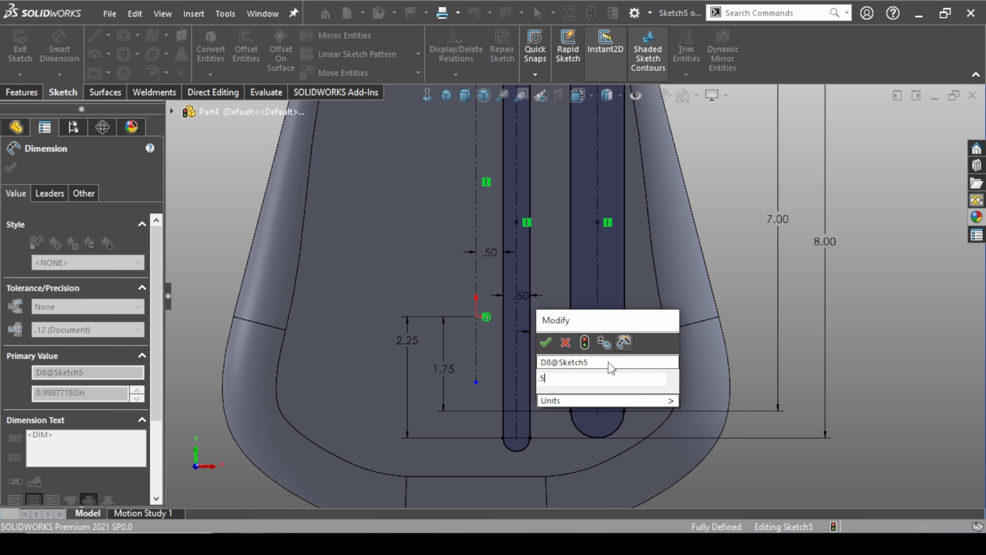
key(Return)
scroll(621, 311, up, 5)
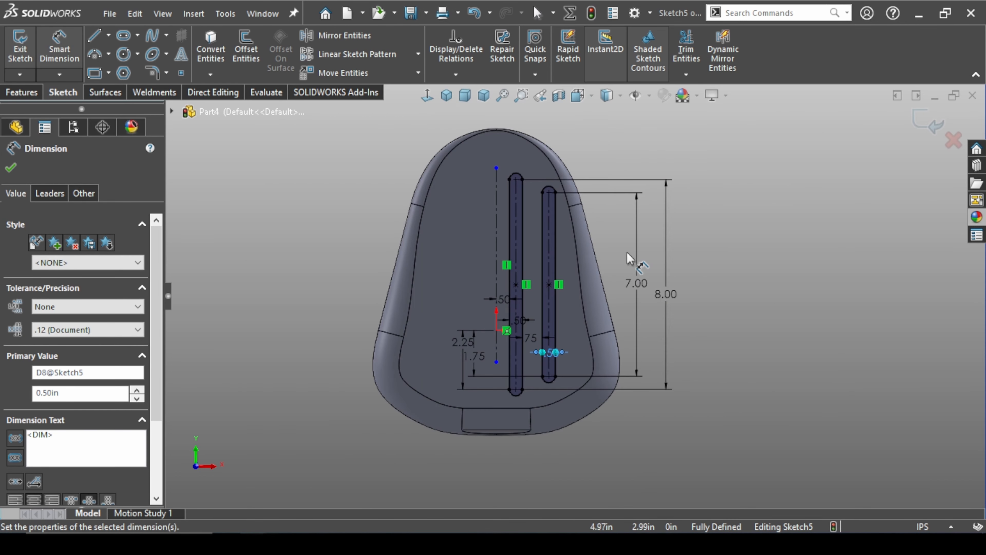
key(ctrl+7)
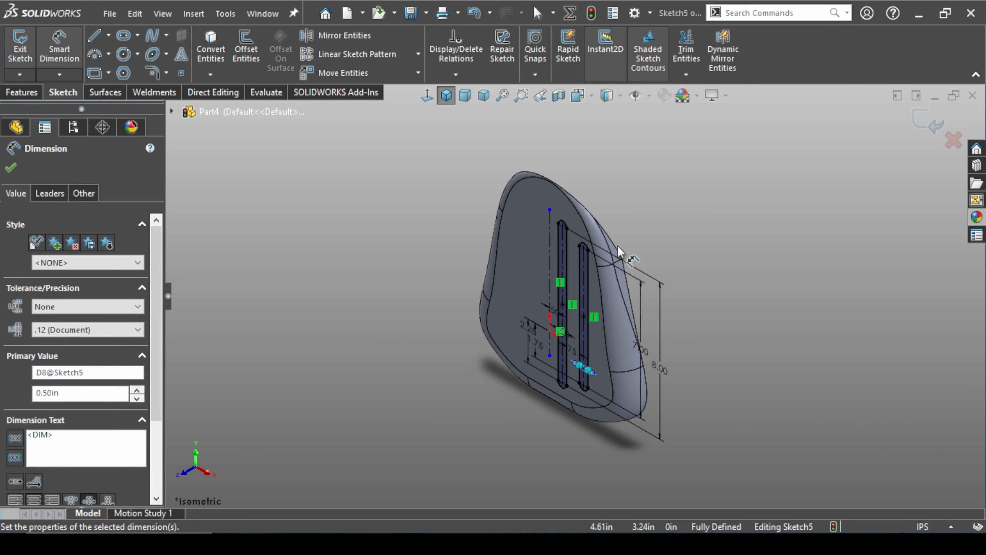
key(Escape)
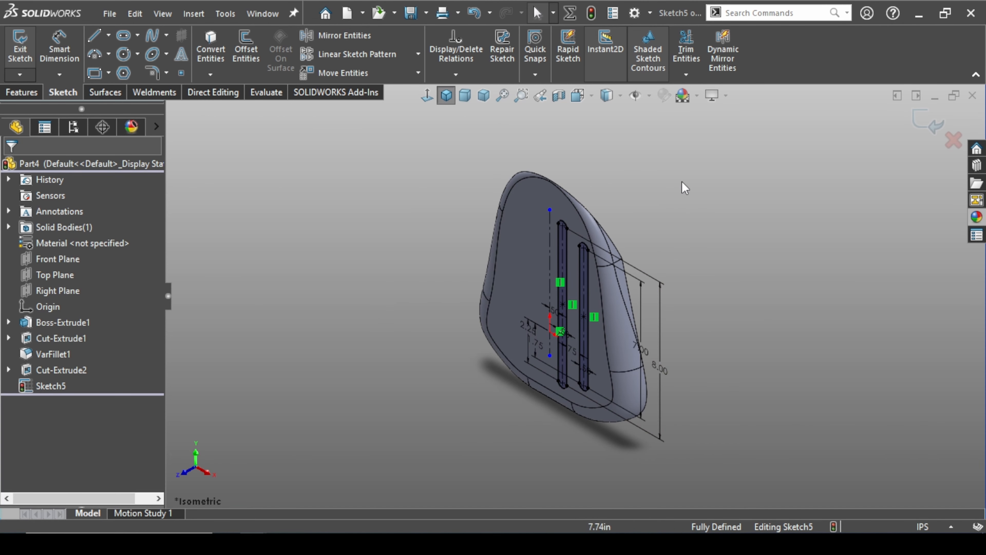
Cut both slot profiles into the shovel's front face with a blind Extruded Cut 0.25 in deep
click(27, 97)
click(215, 53)
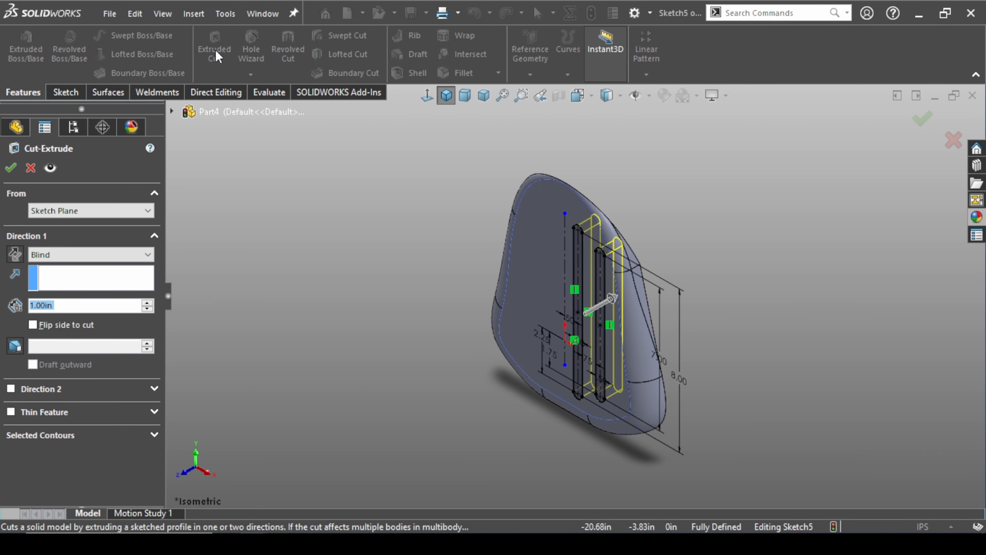
text(.25)
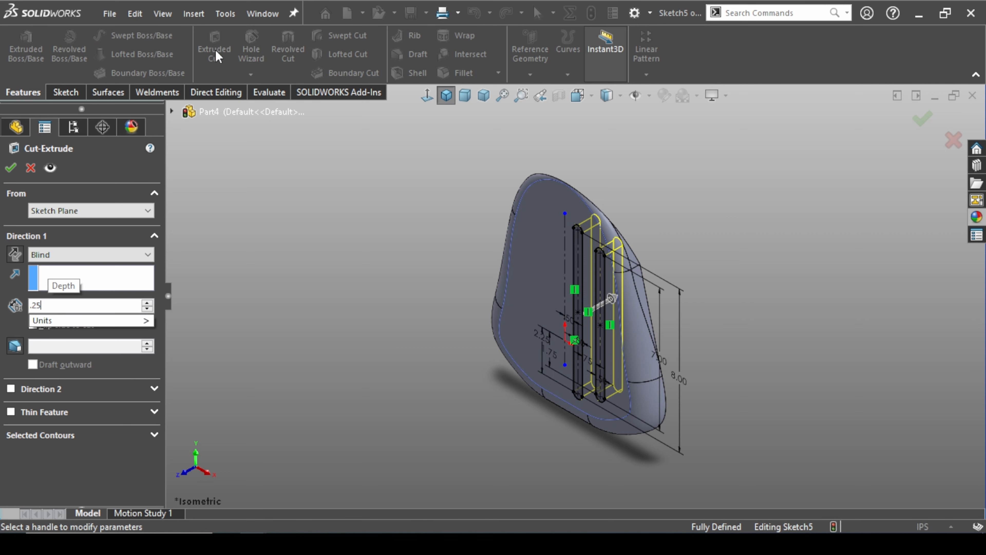
key(Return)
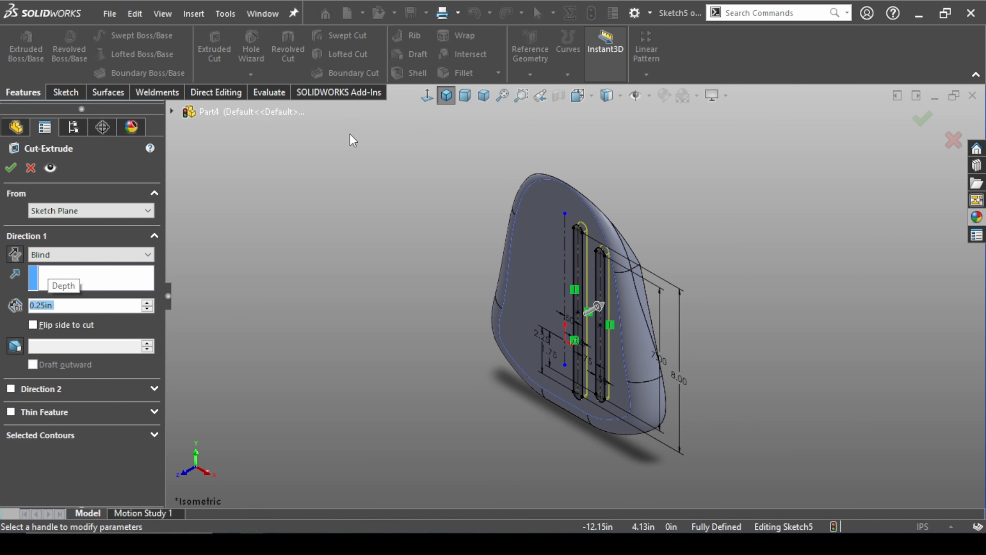
click(10, 167)
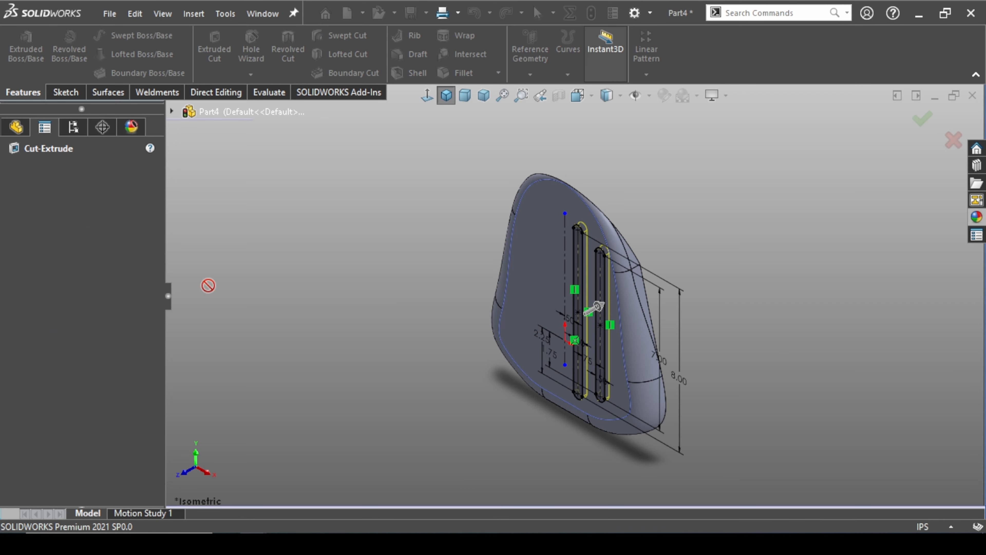
click(418, 377)
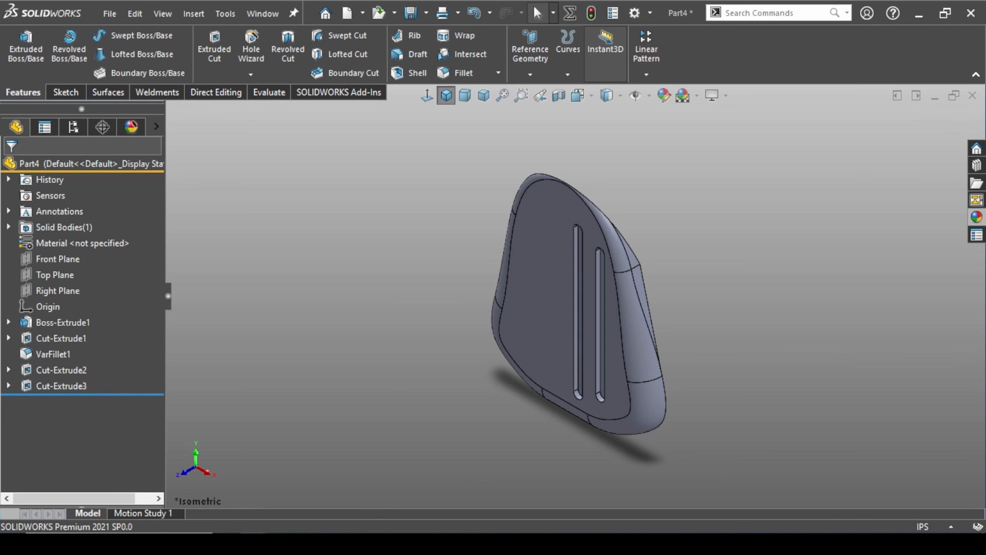
Apply a constant-size 0.15 in fillet to the floor faces of both slot grooves
middle_drag(461, 493, 583, 345)
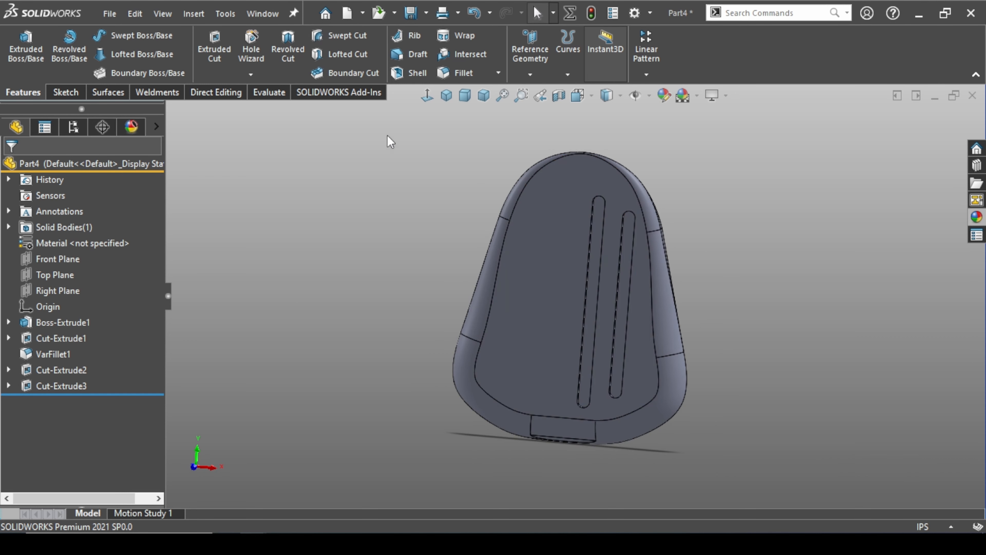
click(459, 72)
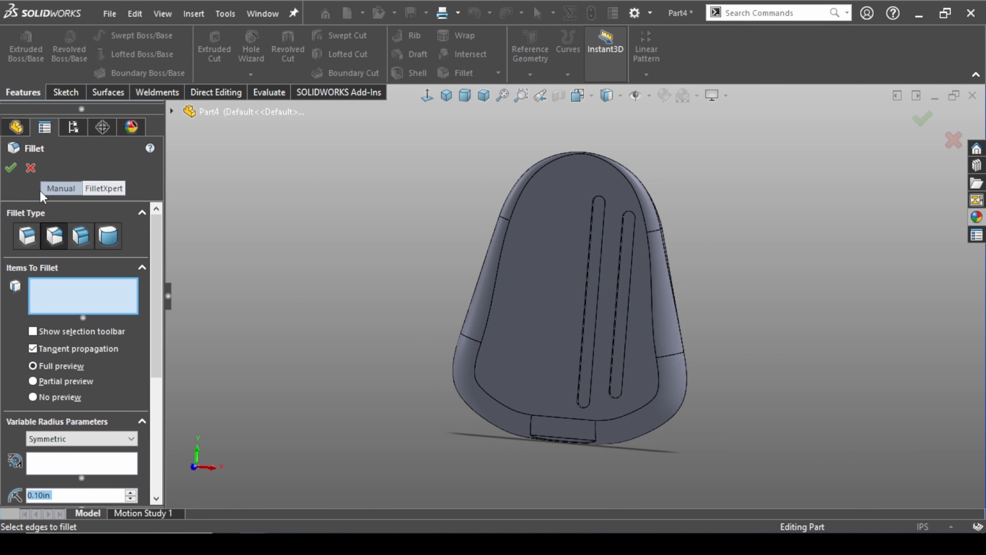
click(31, 241)
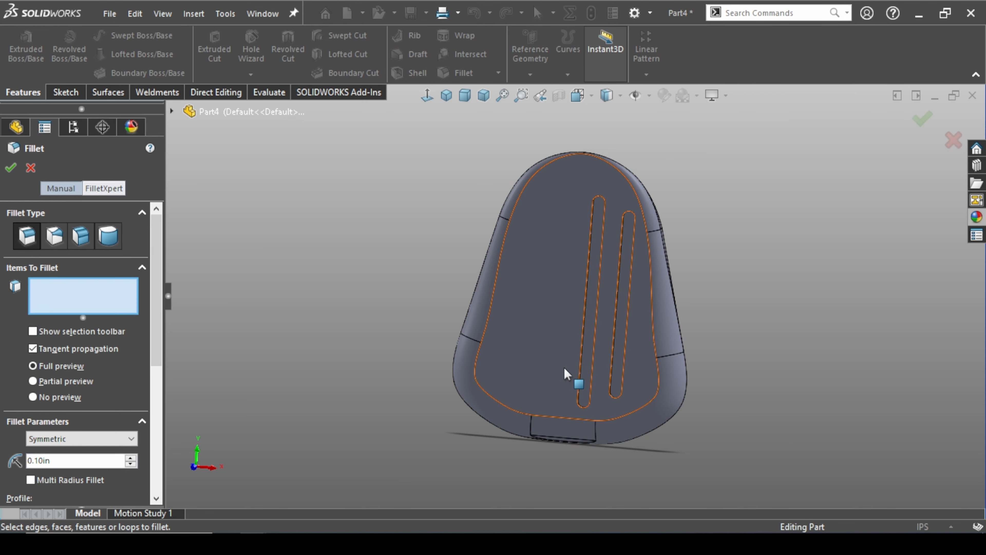
scroll(578, 379, down, 5)
click(581, 310)
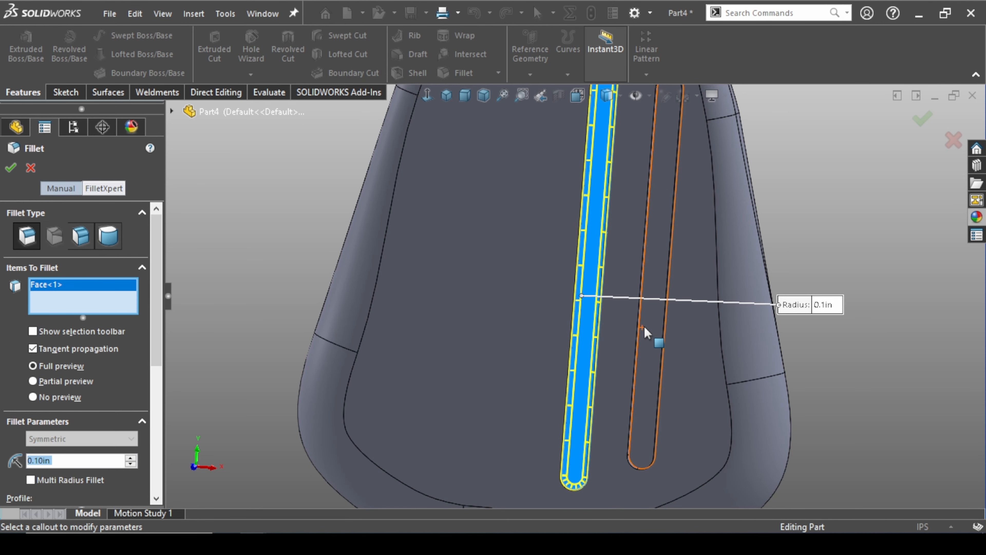
click(652, 327)
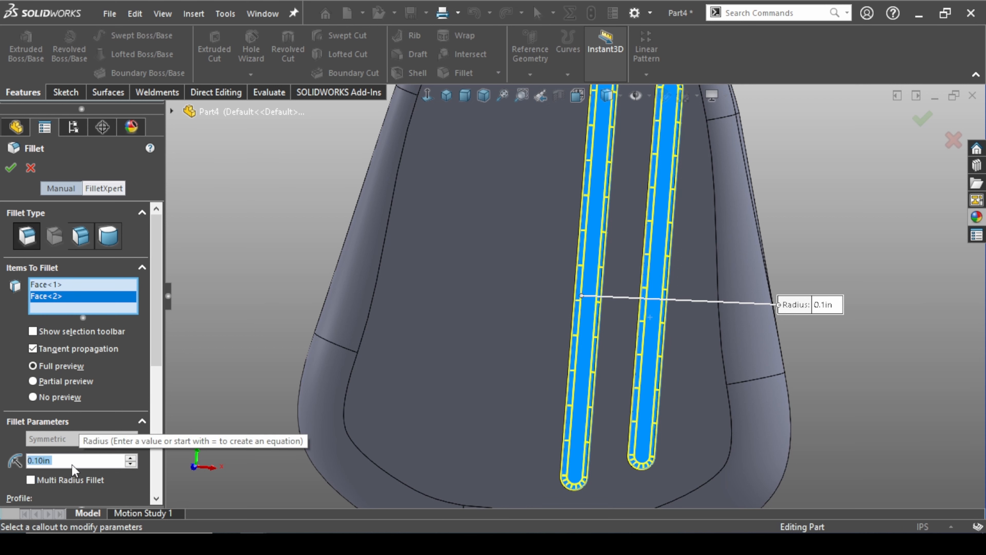
text(0.15)
key(Return)
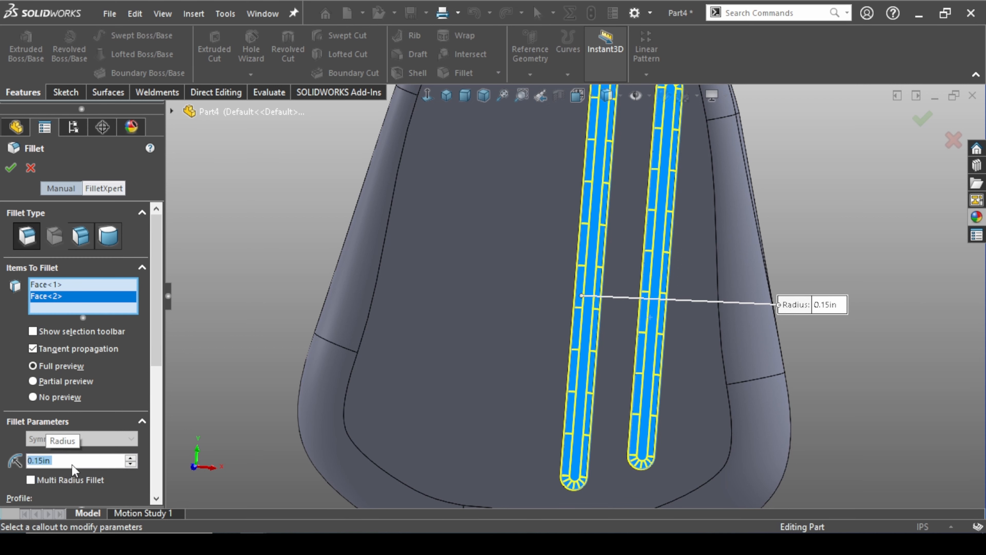
scroll(555, 365, up, 3)
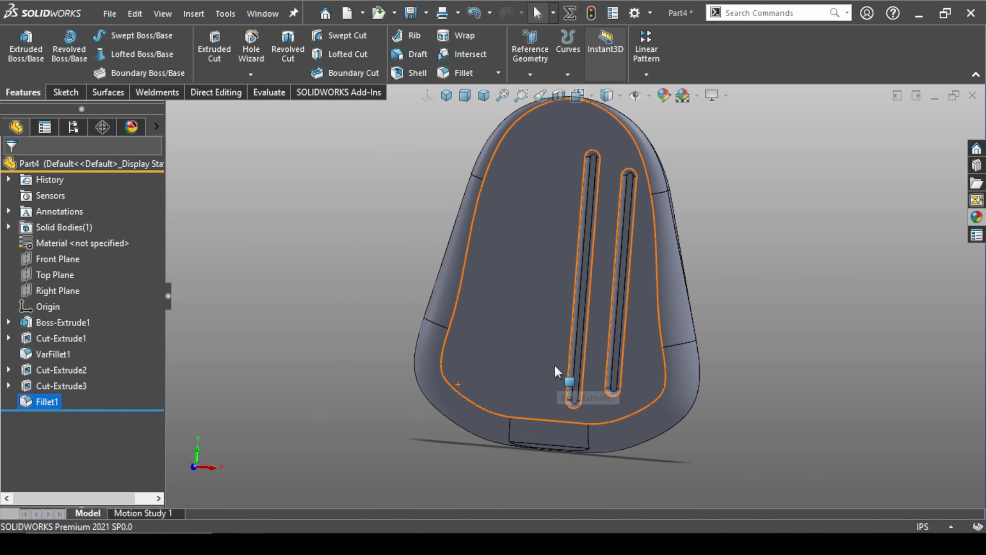
Examine the filleted walls, floors and rounded ends of both slot grooves up close from several angles
middle_drag(554, 365, 516, 356)
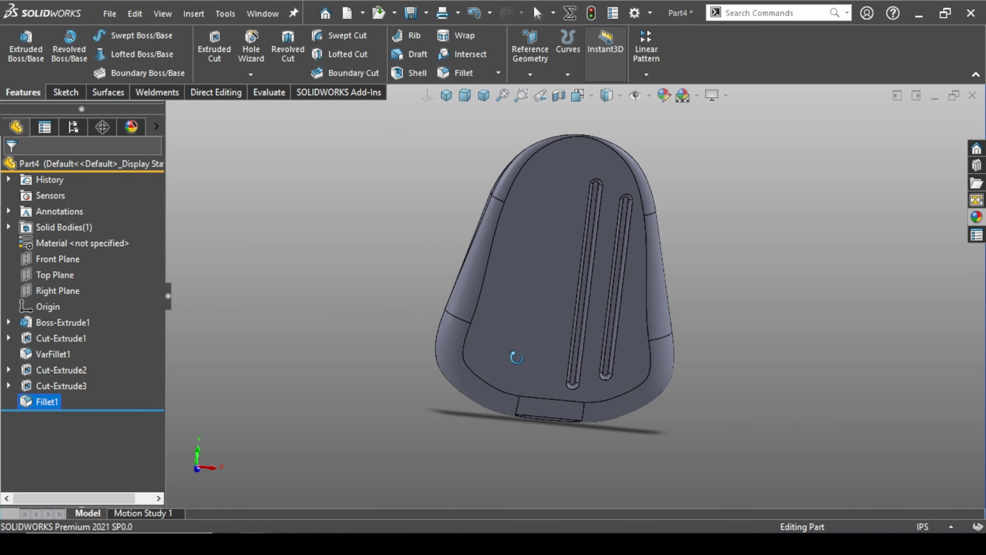
scroll(574, 300, down, 10)
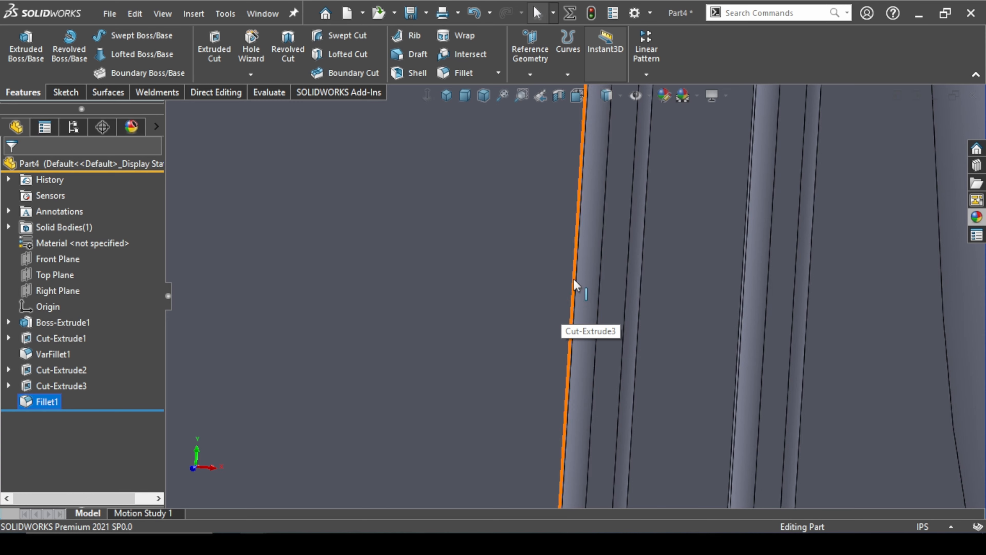
scroll(573, 278, up, 10)
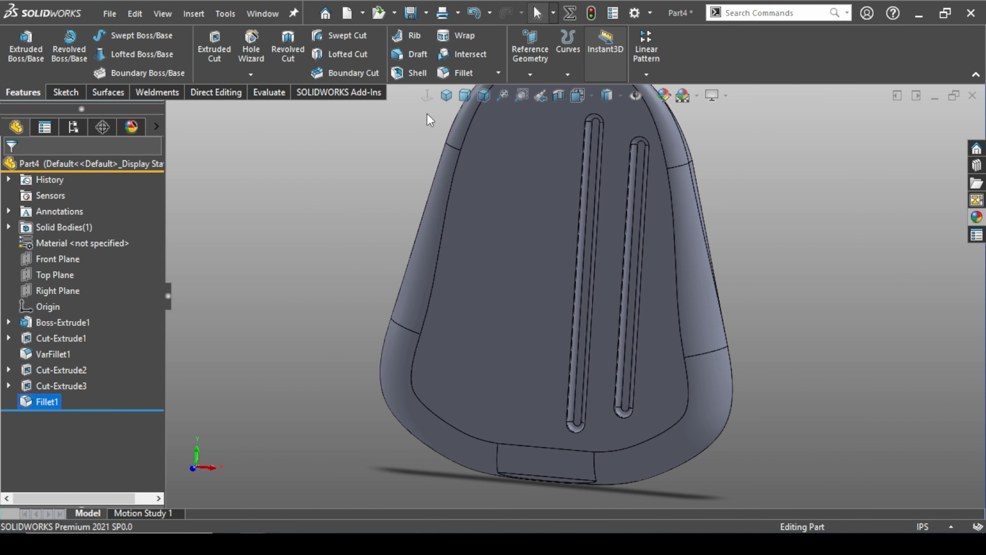
click(460, 74)
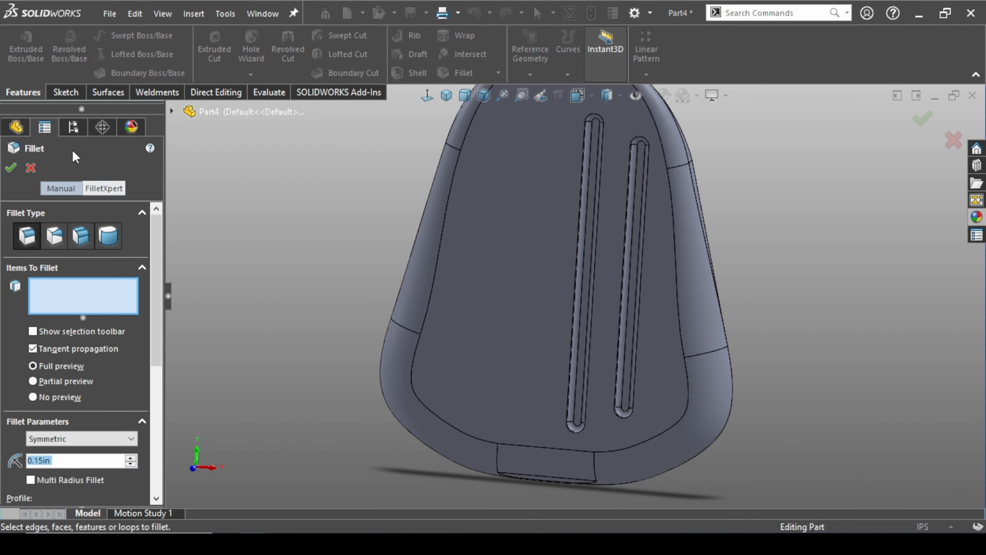
click(31, 167)
scroll(589, 266, down, 8)
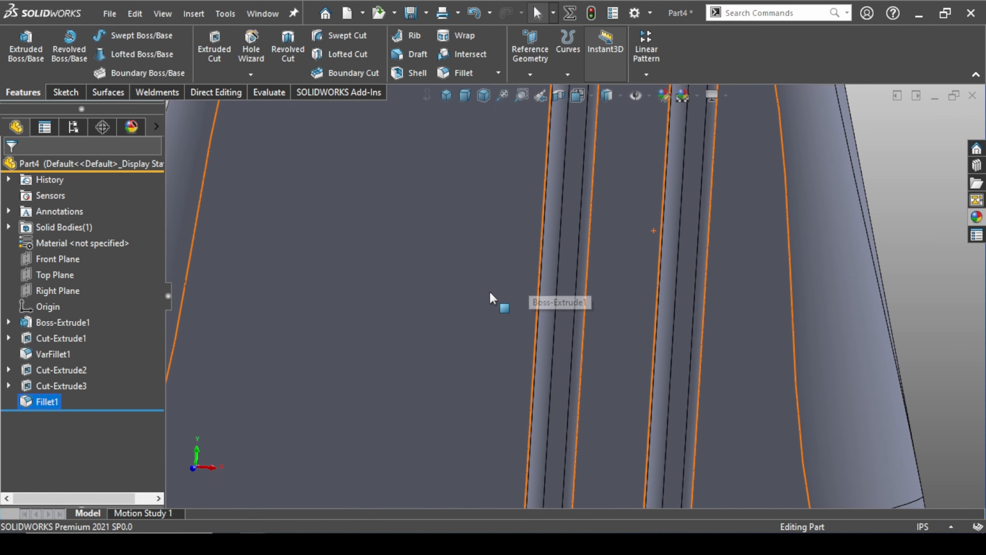
middle_drag(489, 291, 513, 289)
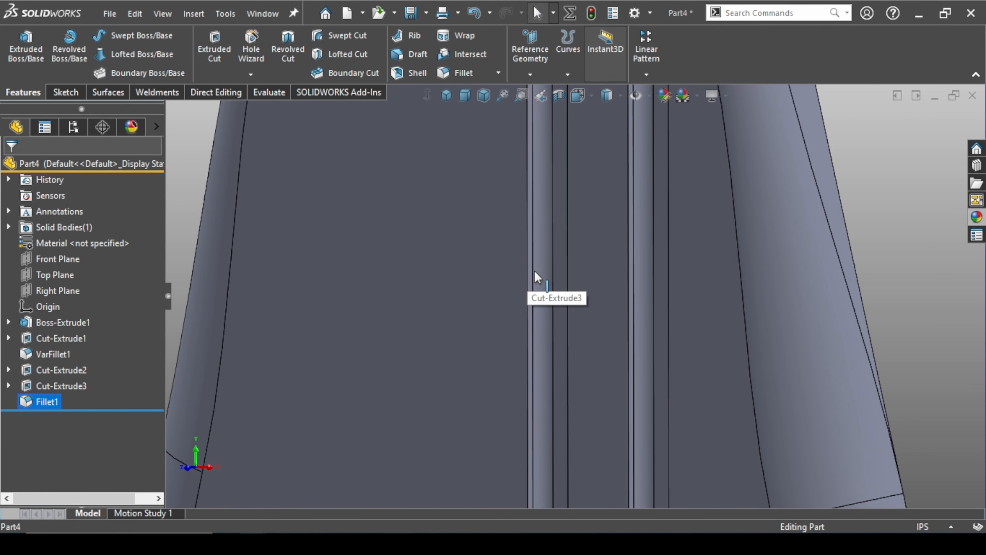
scroll(537, 276, up, 8)
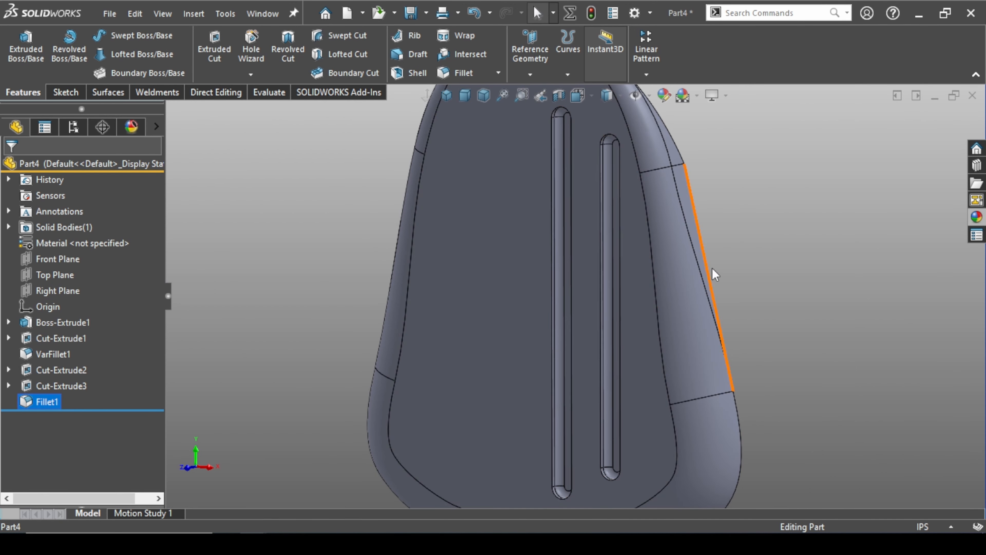
click(780, 219)
scroll(563, 120, down, 4)
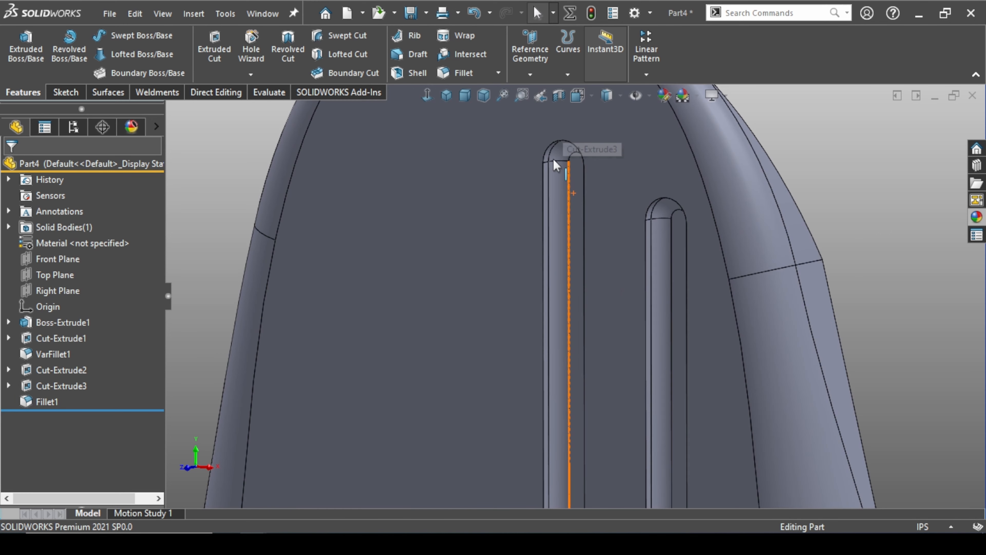
Fillet the opening edge of the slot groove nearest the centerline on the front face with a 0.13 in radius
click(544, 175)
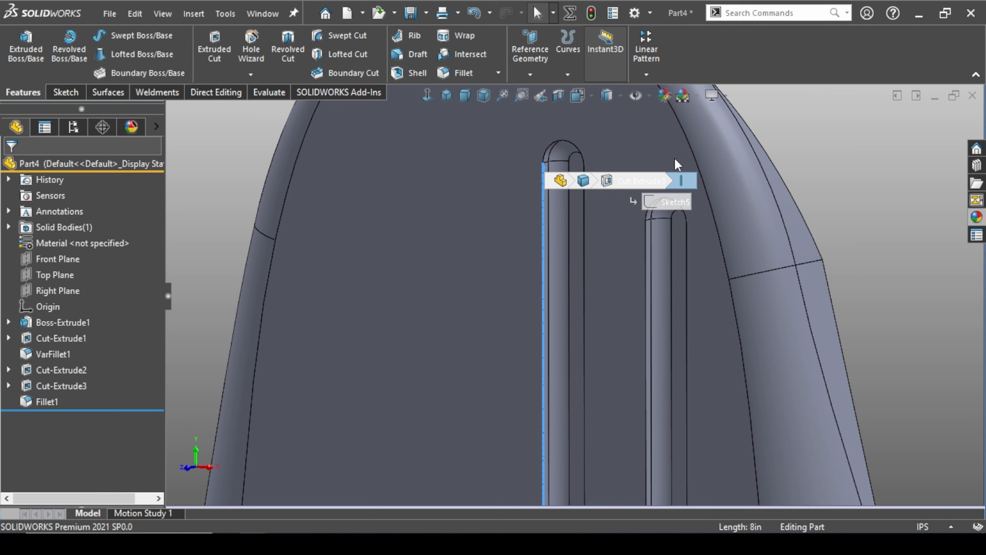
click(675, 159)
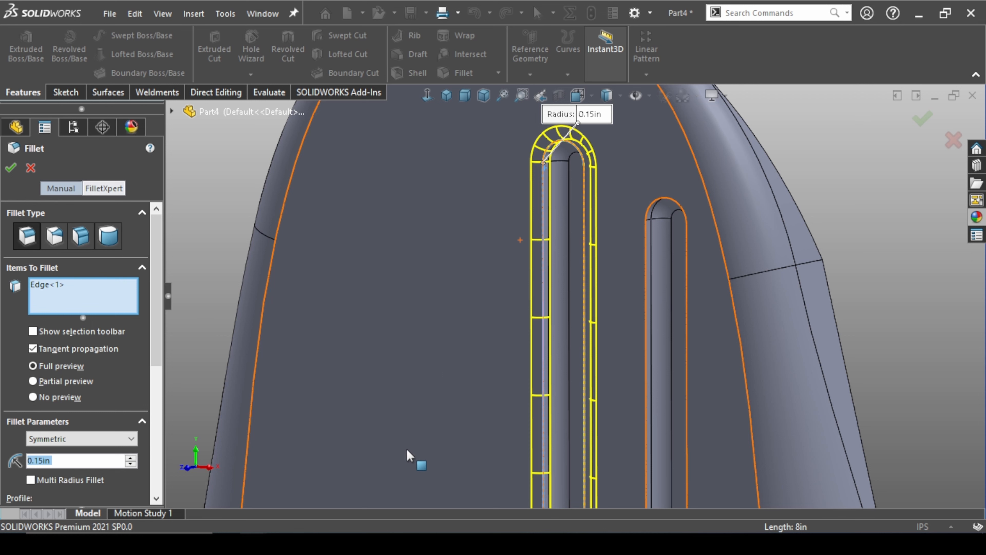
text(.13)
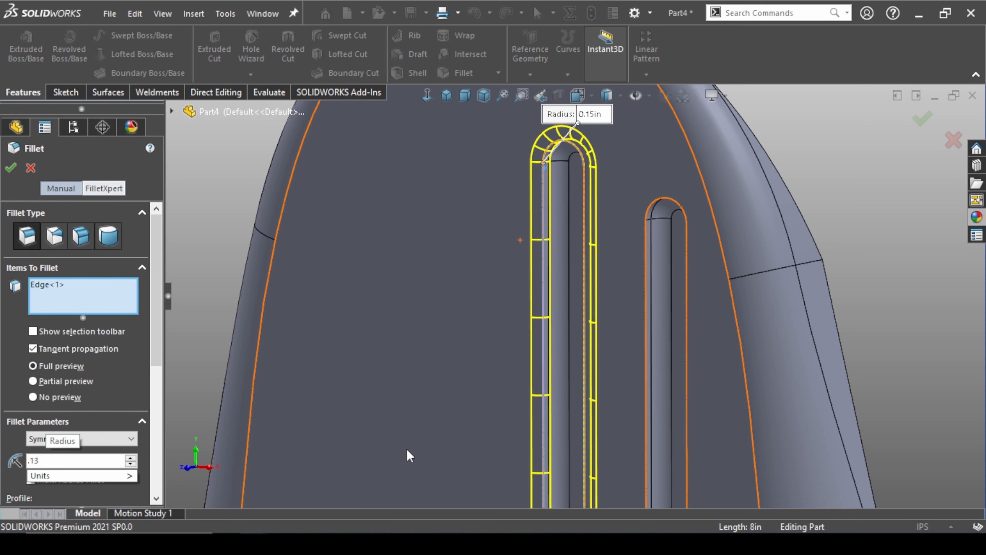
key(Return)
right_click(407, 448)
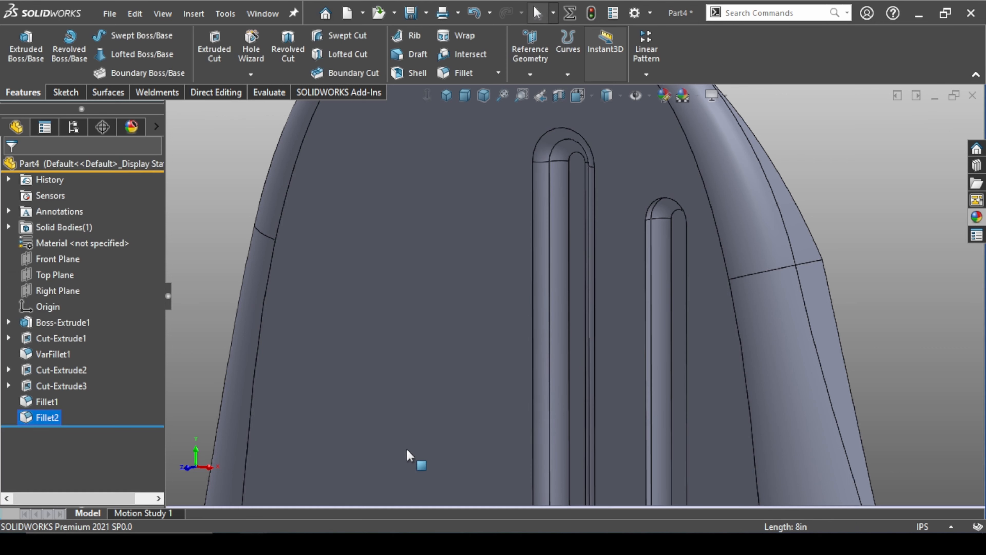
Mirror the slot cut Cut-Extrude3 with Fillet1 and Fillet2 about the Right Plane
scroll(520, 409, up, 5)
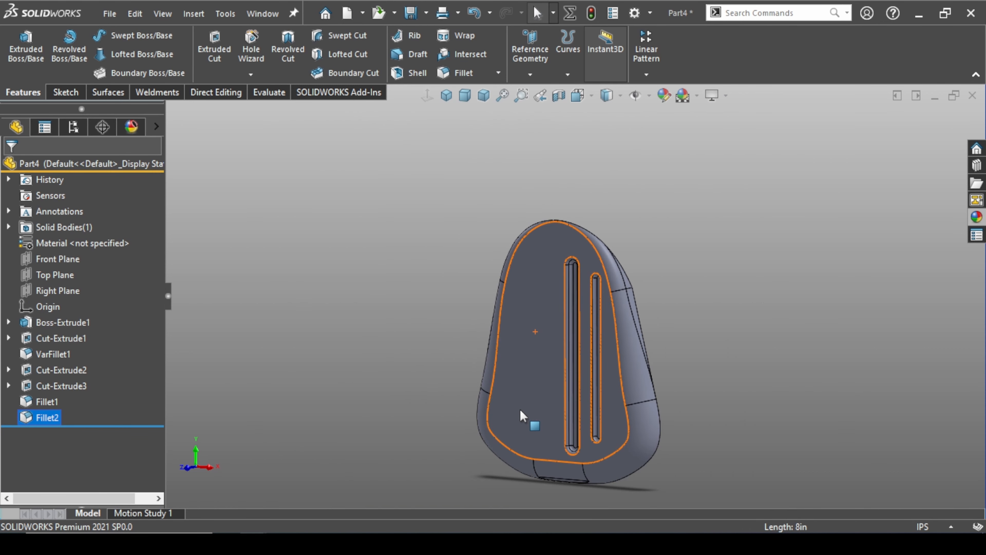
middle_drag(422, 392, 429, 370)
key(ctrl+7)
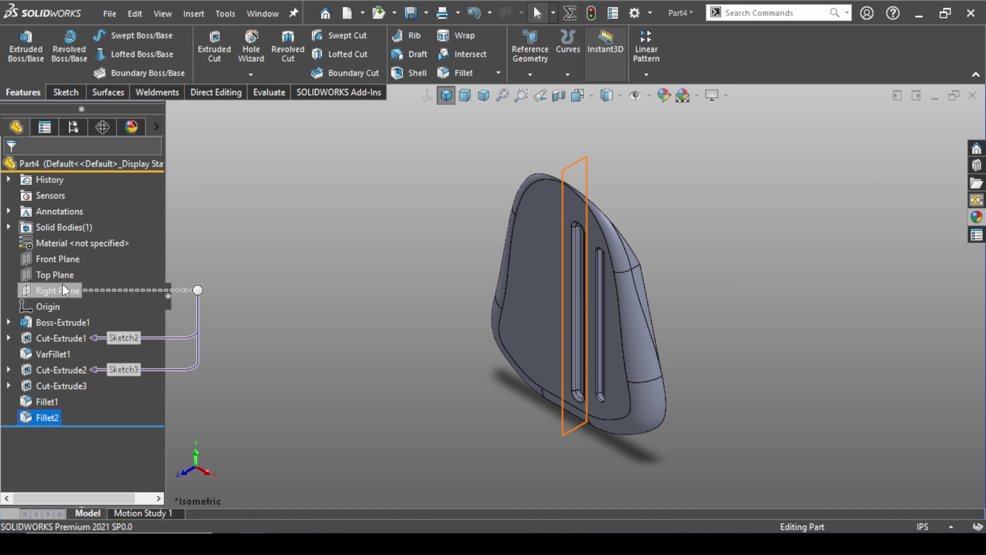
click(654, 74)
click(674, 122)
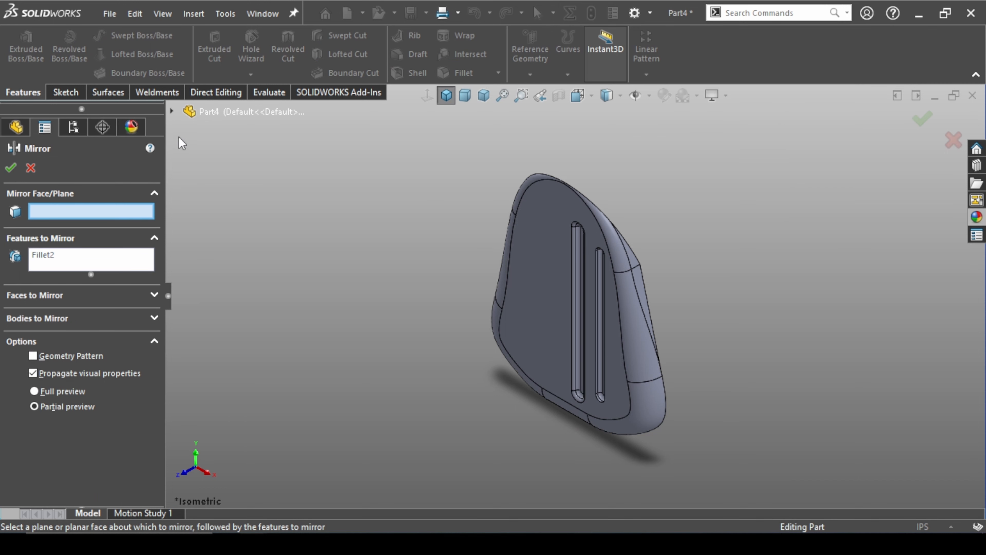
click(171, 111)
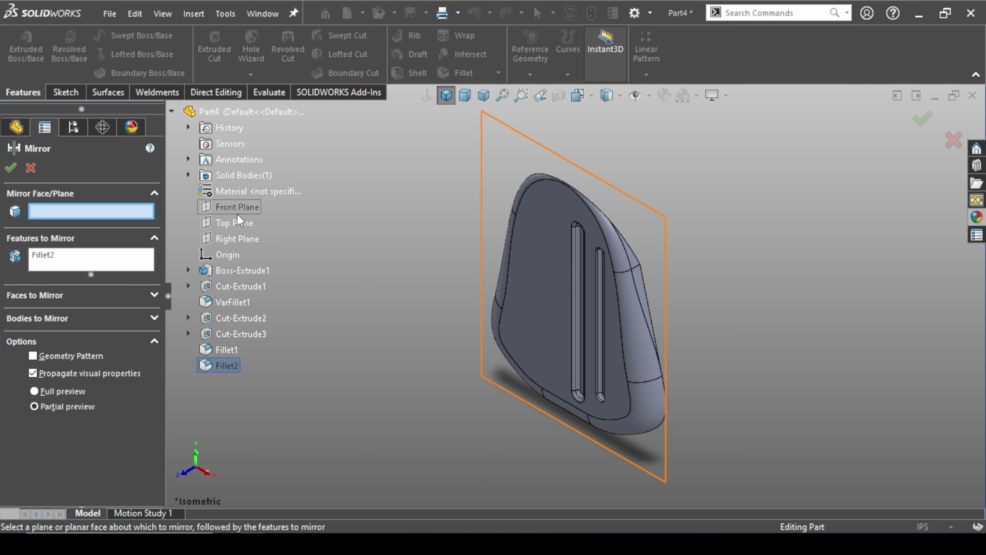
click(237, 239)
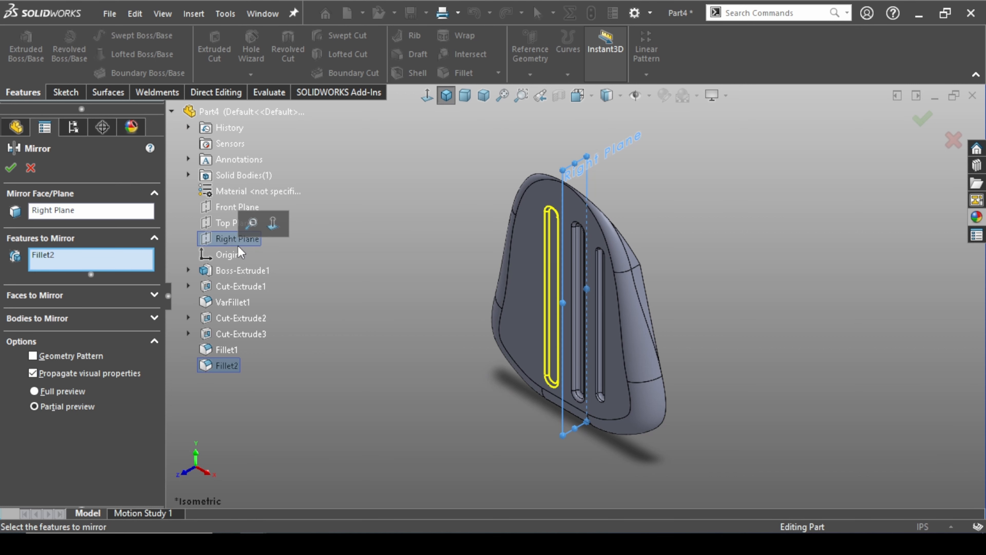
right_click(126, 268)
click(156, 277)
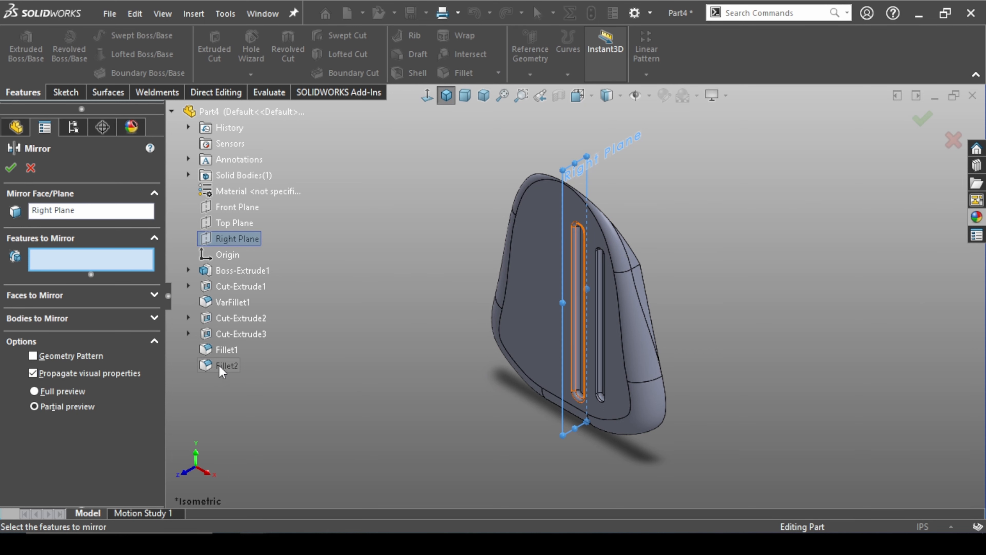
click(239, 329)
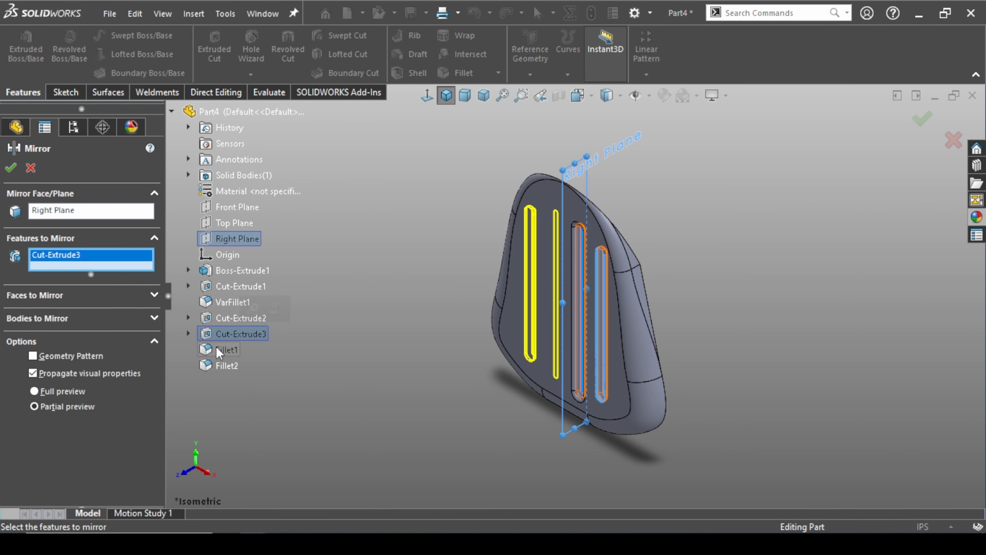
click(221, 367)
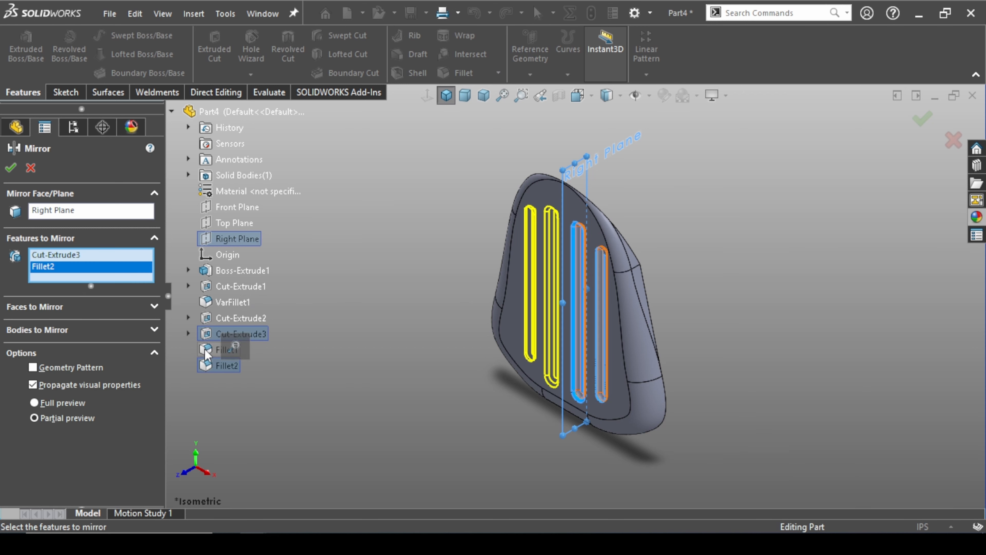
click(221, 350)
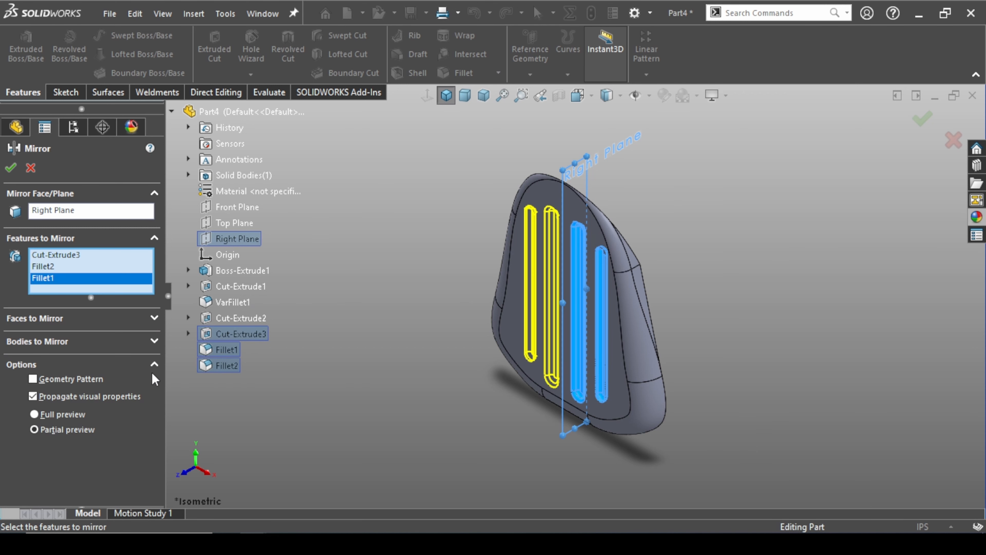
click(11, 167)
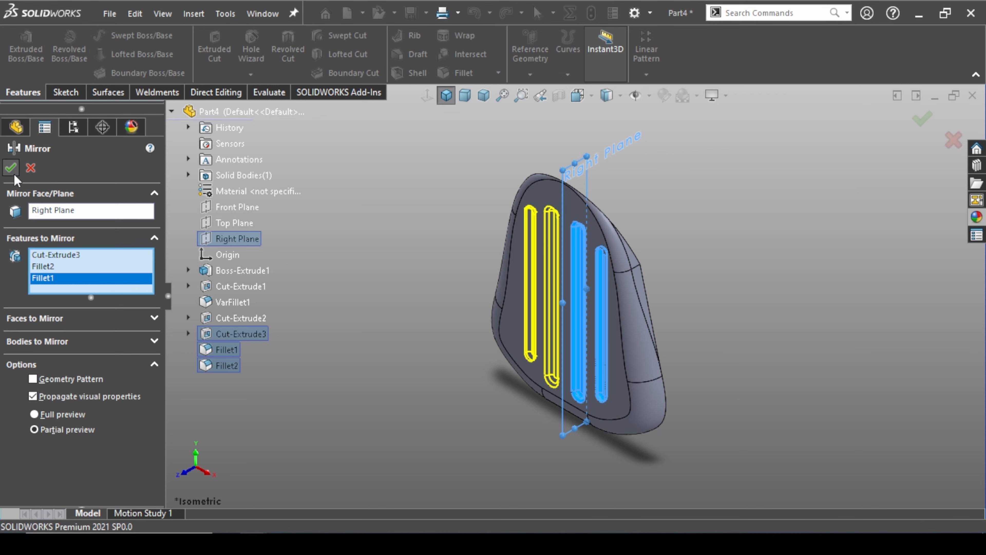
Fillet the straight edge between the rounded sloped face and the large flat back face with a 2 in radius
middle_drag(336, 296, 403, 236)
key(ctrl+7)
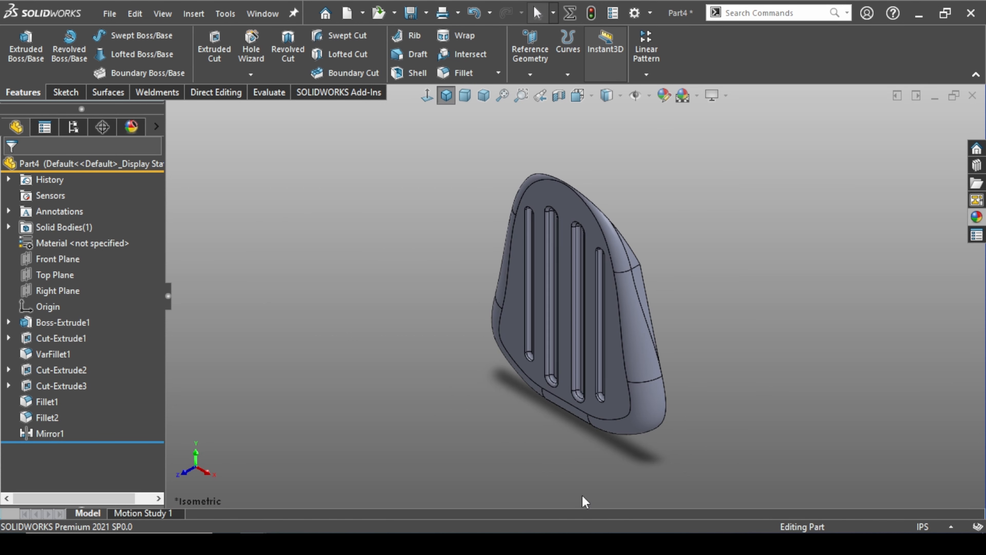
middle_drag(680, 314, 479, 270)
scroll(482, 268, down, 3)
click(528, 266)
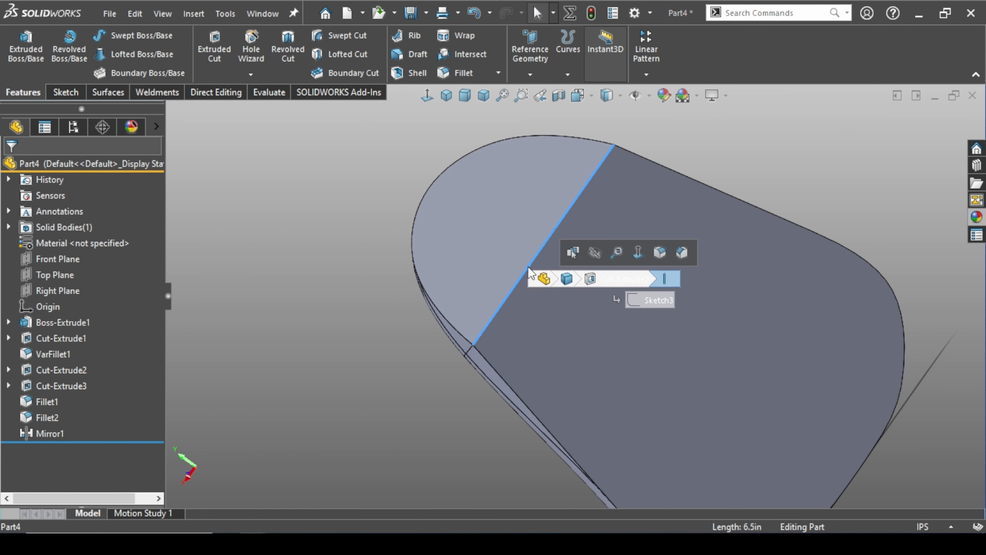
click(660, 252)
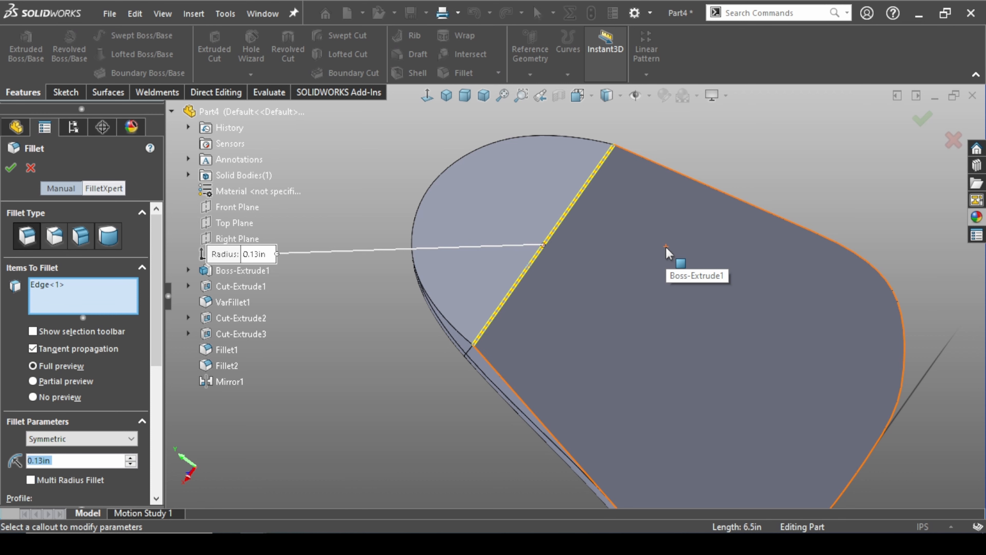
text(2)
key(Return)
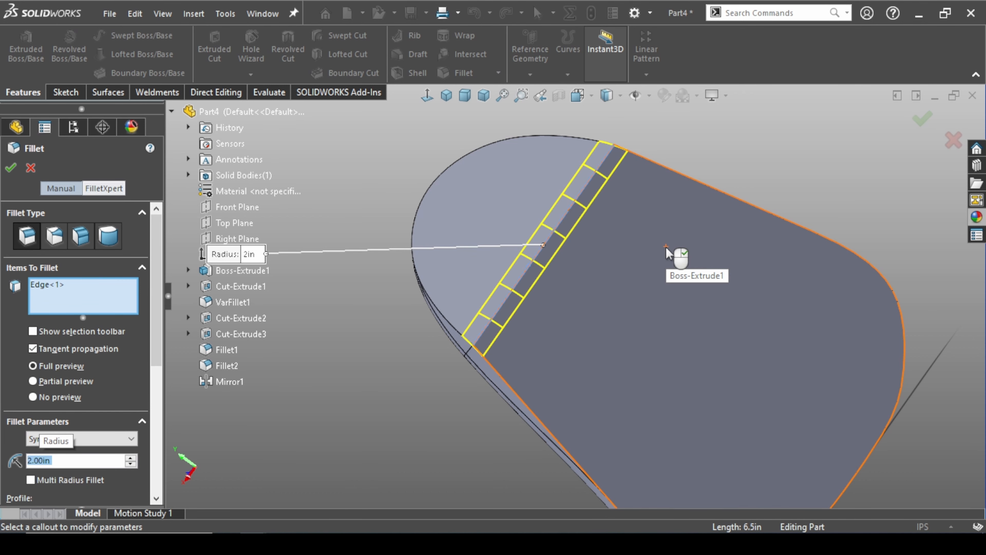
right_click(665, 247)
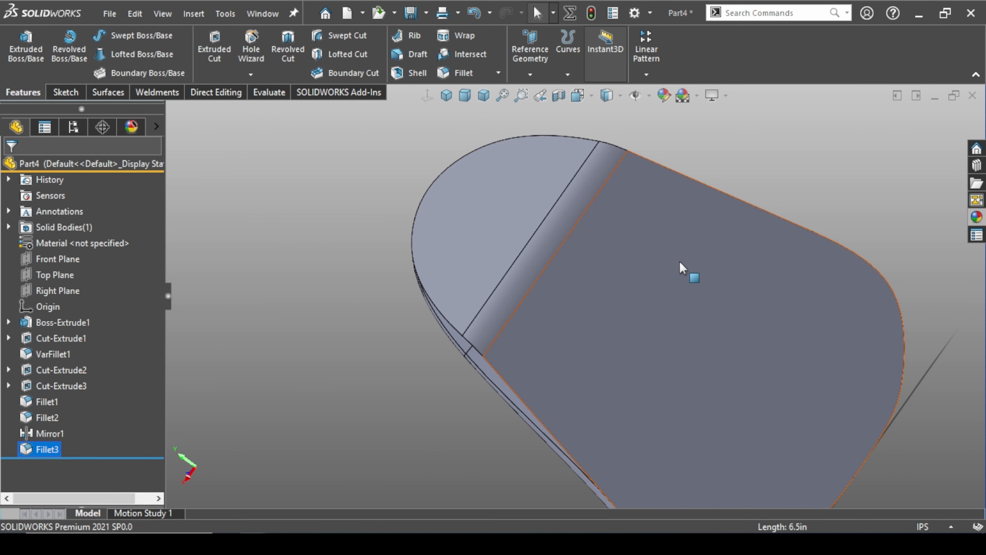
Shell the body to a 0.125 in wall, removing the sloped face, its fillet face and the large flat back face
click(446, 95)
click(417, 73)
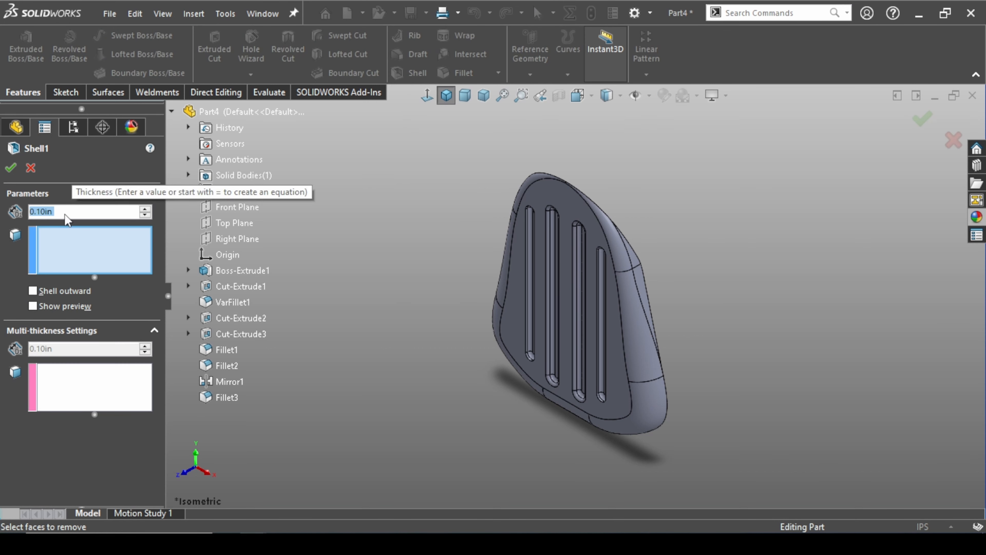
text(0.1)
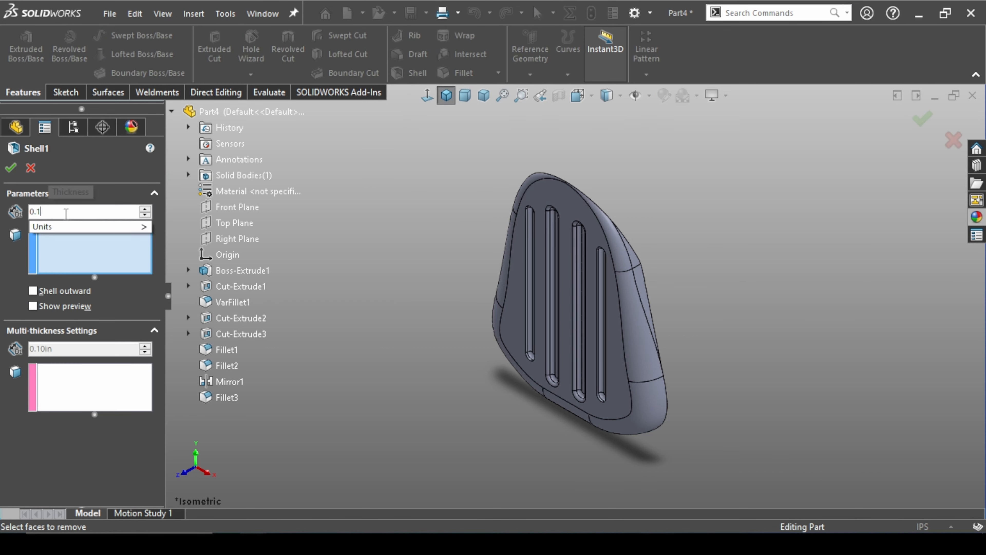
key(Return)
middle_drag(711, 357, 640, 332)
click(486, 244)
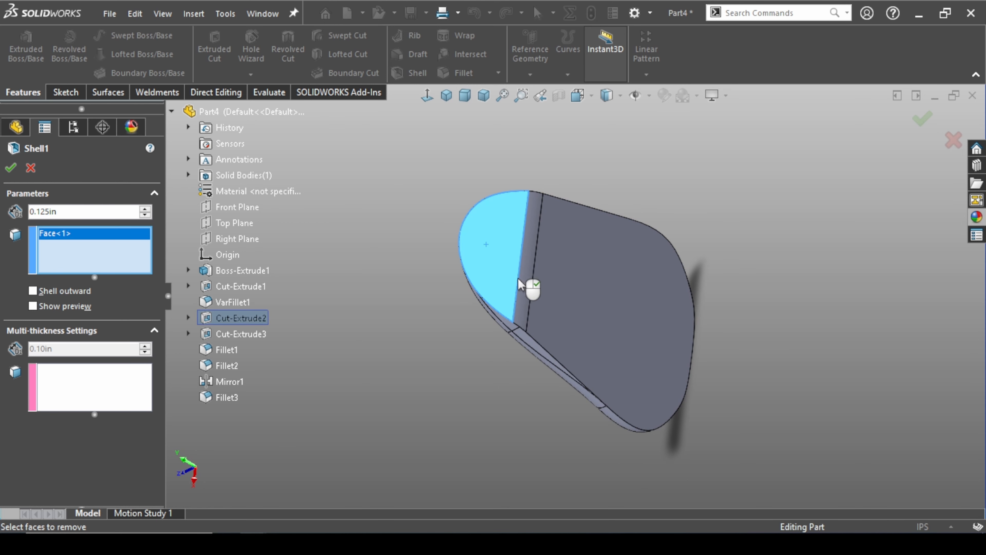
click(522, 284)
click(594, 293)
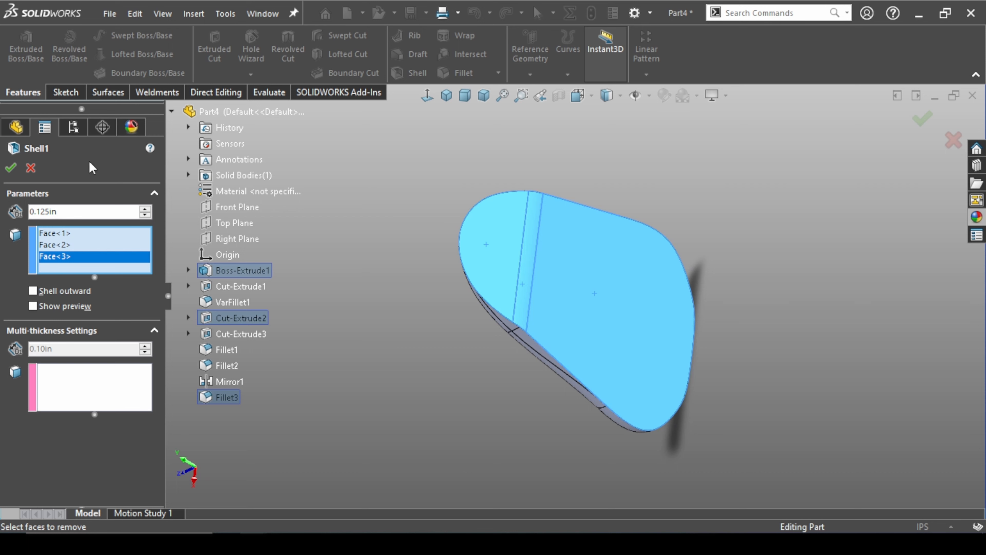
click(10, 168)
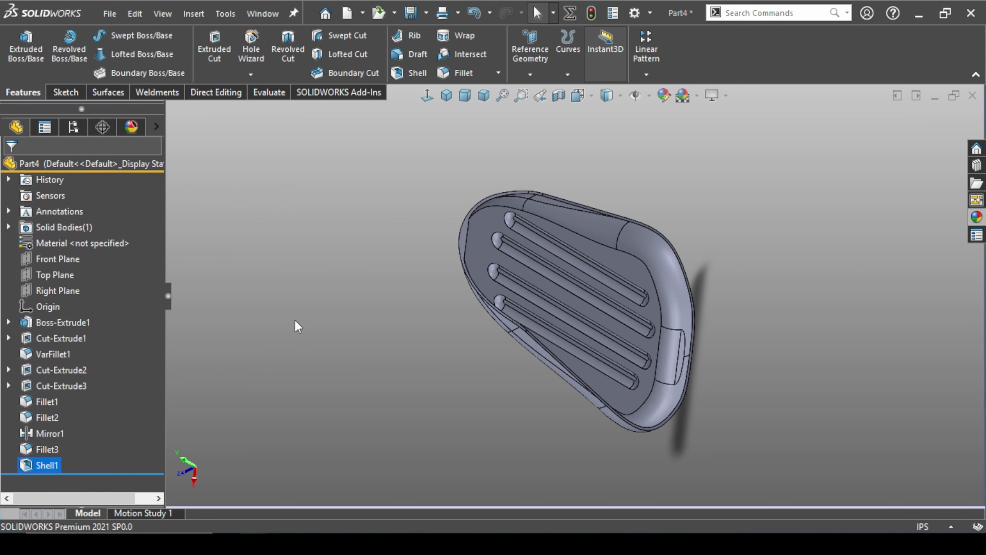
Rename the shelled solid body as scoop
middle_drag(376, 255, 336, 301)
middle_drag(335, 392, 452, 374)
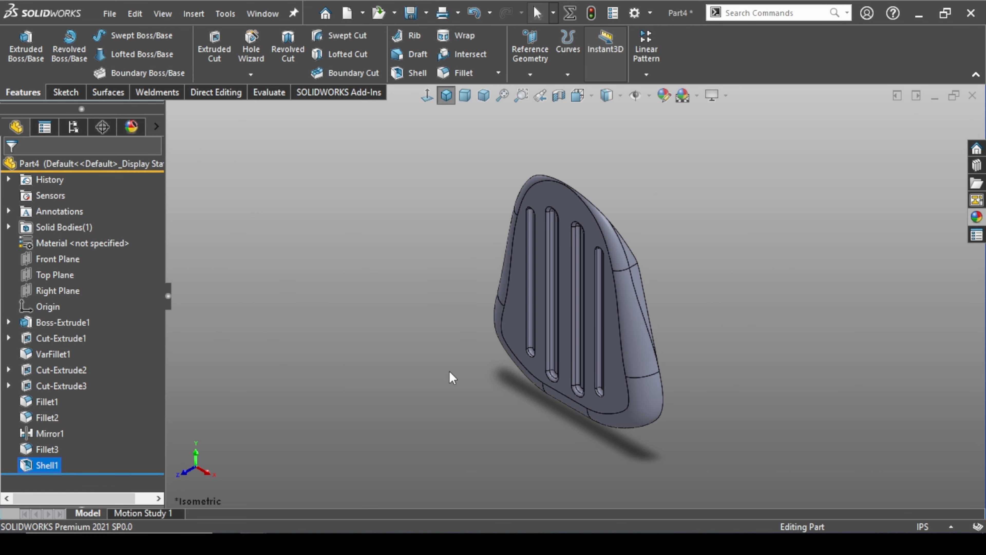
middle_drag(793, 282, 791, 348)
click(747, 303)
key(ctrl+7)
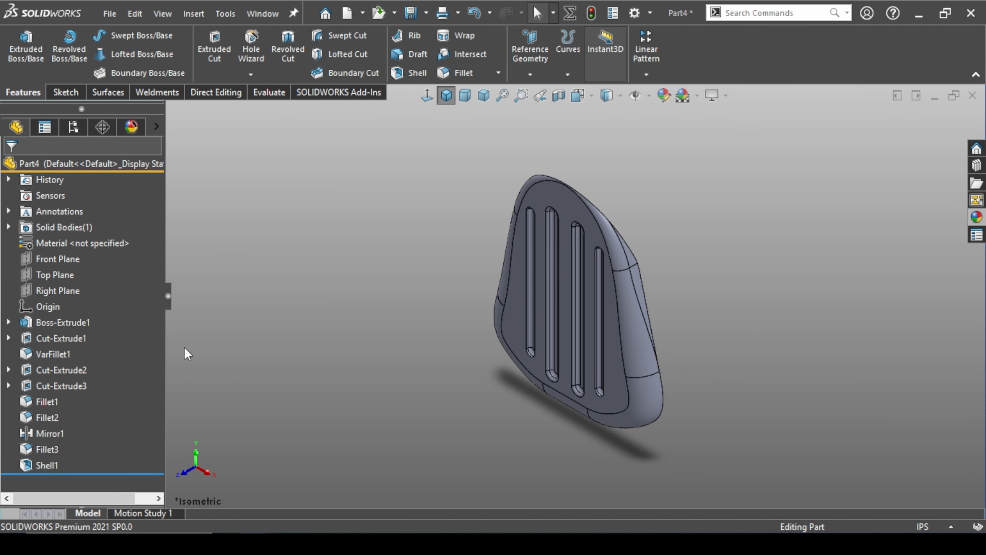
click(7, 227)
click(61, 244)
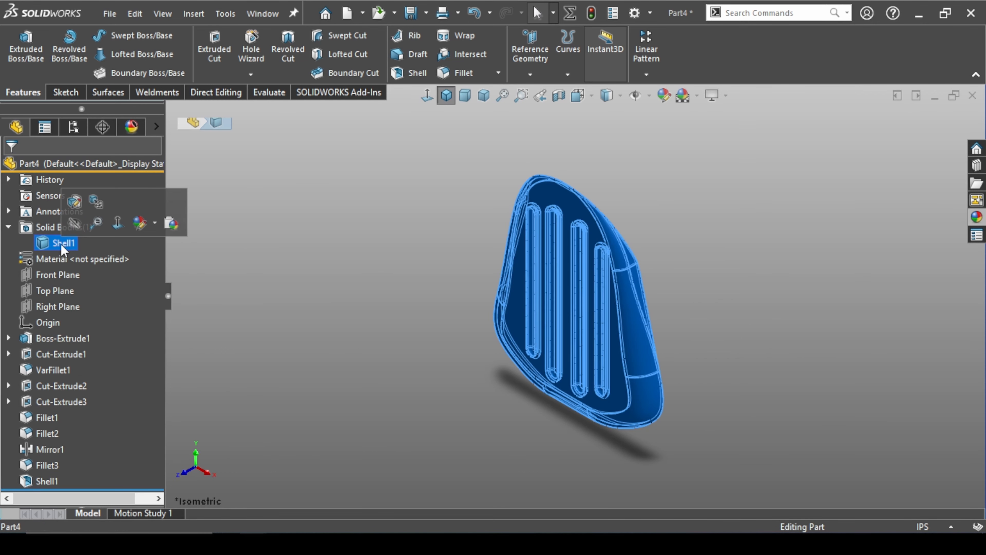
click(72, 244)
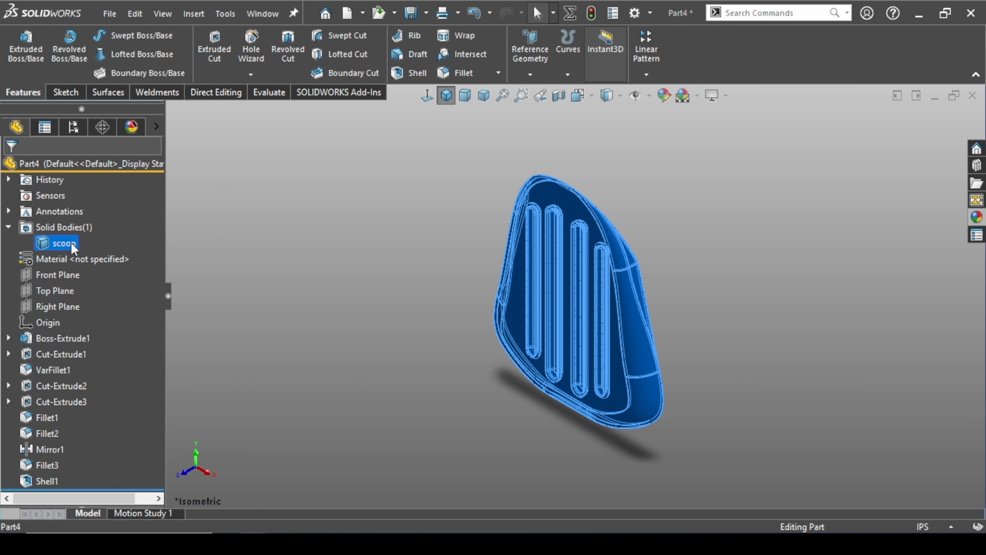
click(277, 277)
middle_drag(278, 277, 430, 266)
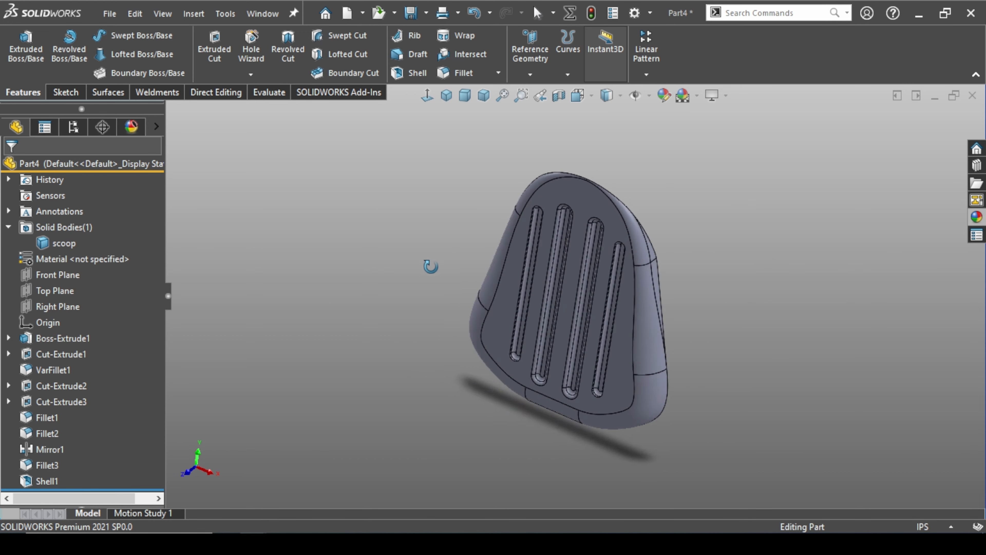
middle_drag(343, 285, 567, 264)
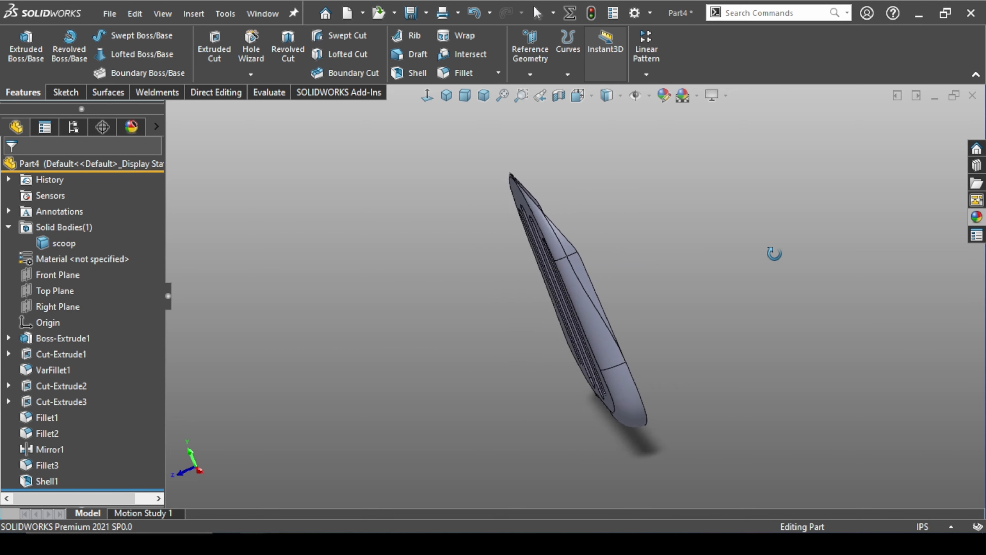
middle_drag(836, 243, 813, 248)
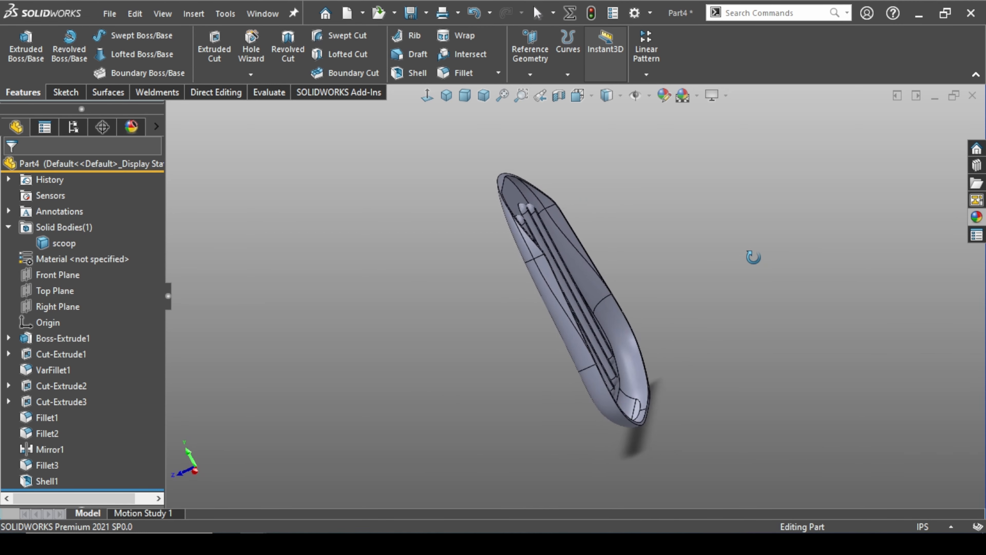
middle_drag(539, 264, 446, 262)
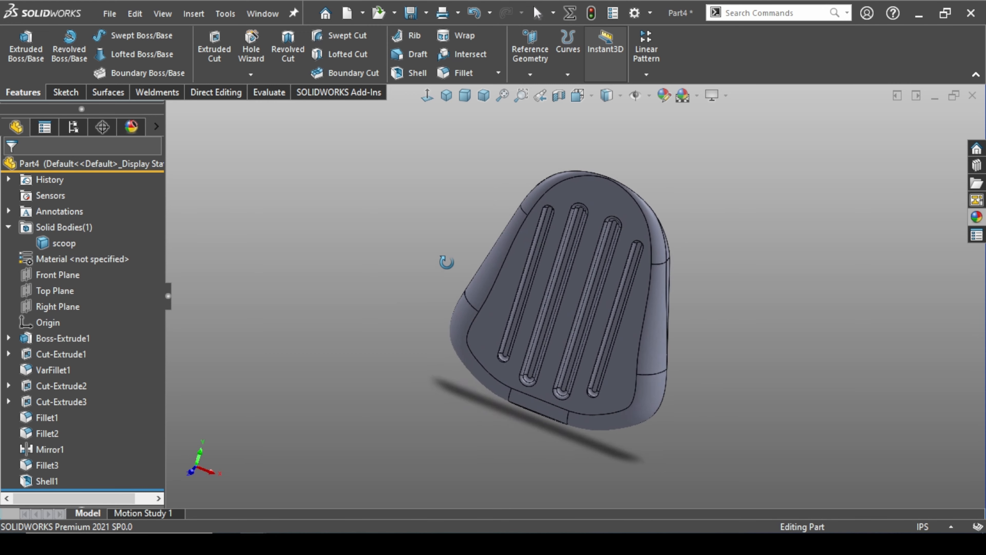
middle_drag(385, 276, 460, 261)
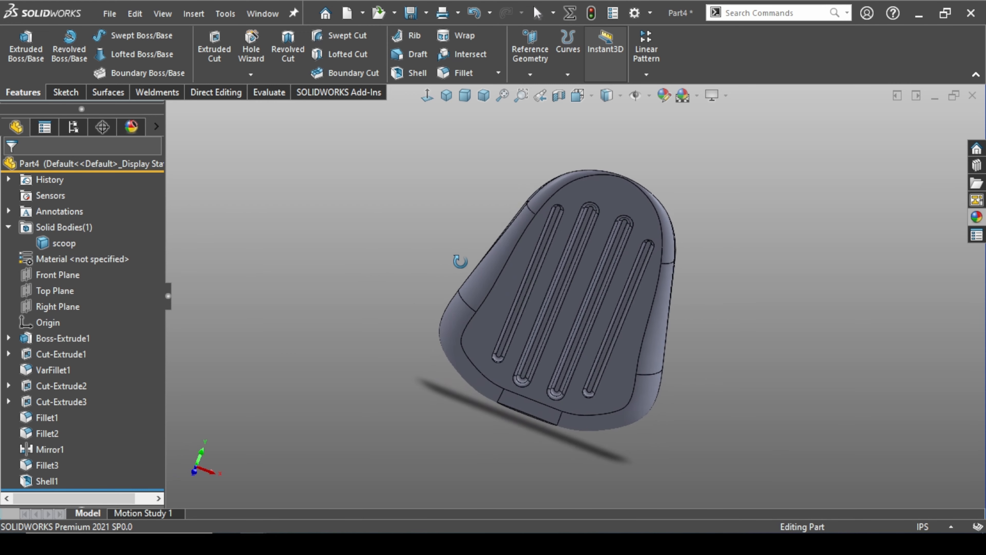